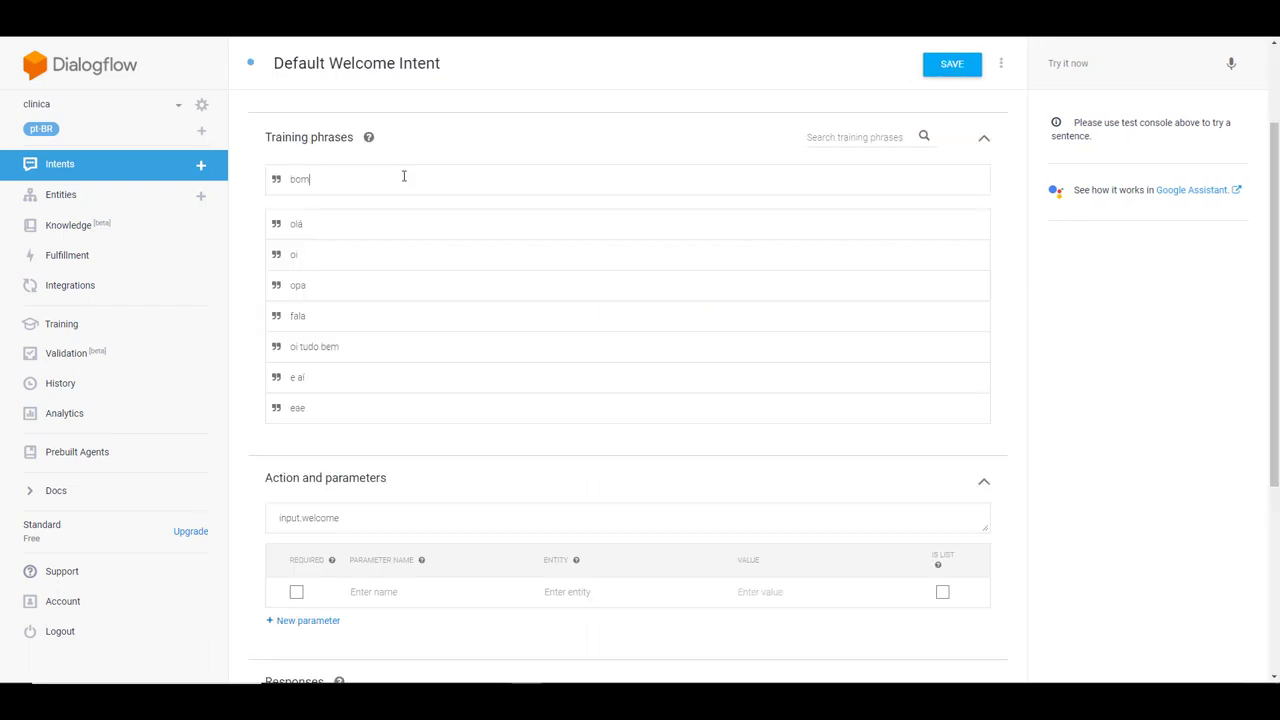
Add the greetings "bom dia", "boa tarde" and "bom noite" as training phrases of the Default Welcome Intent
type("tarde")
key("Return")
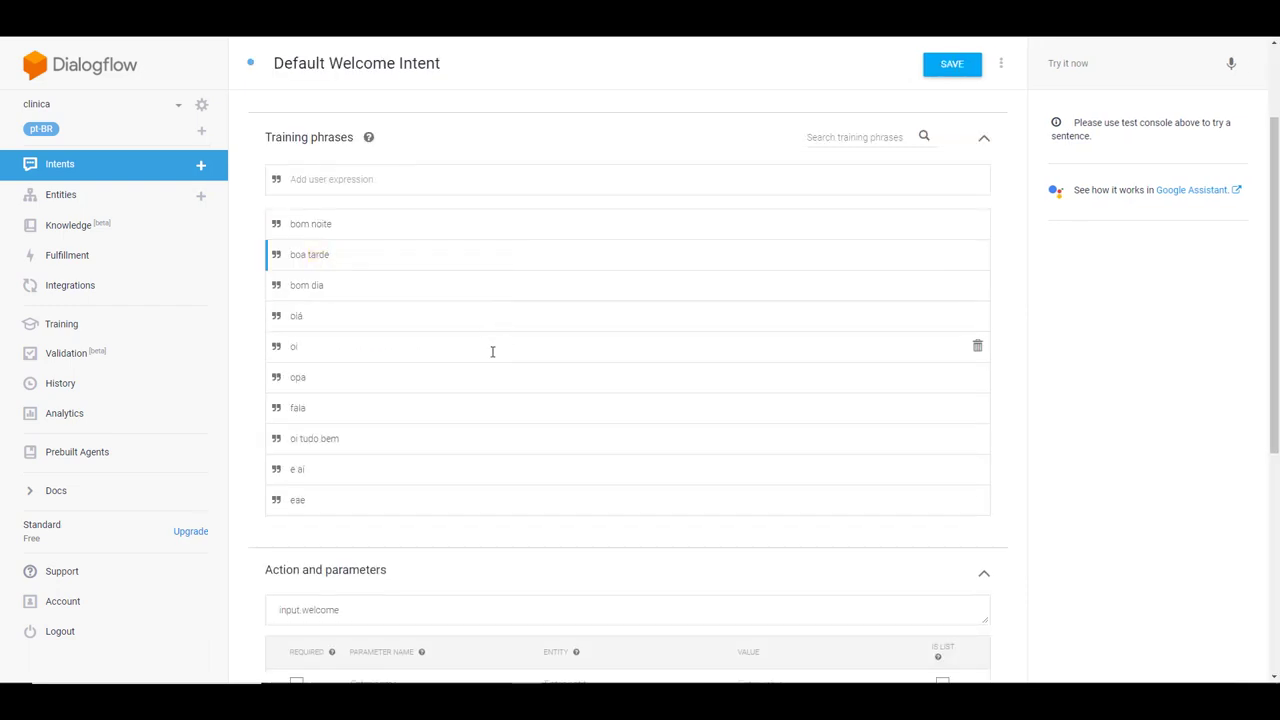
Delete the "Oi!" response variant and extend the remaining response to "Olá! Somos da Clínica Saúde Legal!!!"
scroll(463, 385, "down", 4)
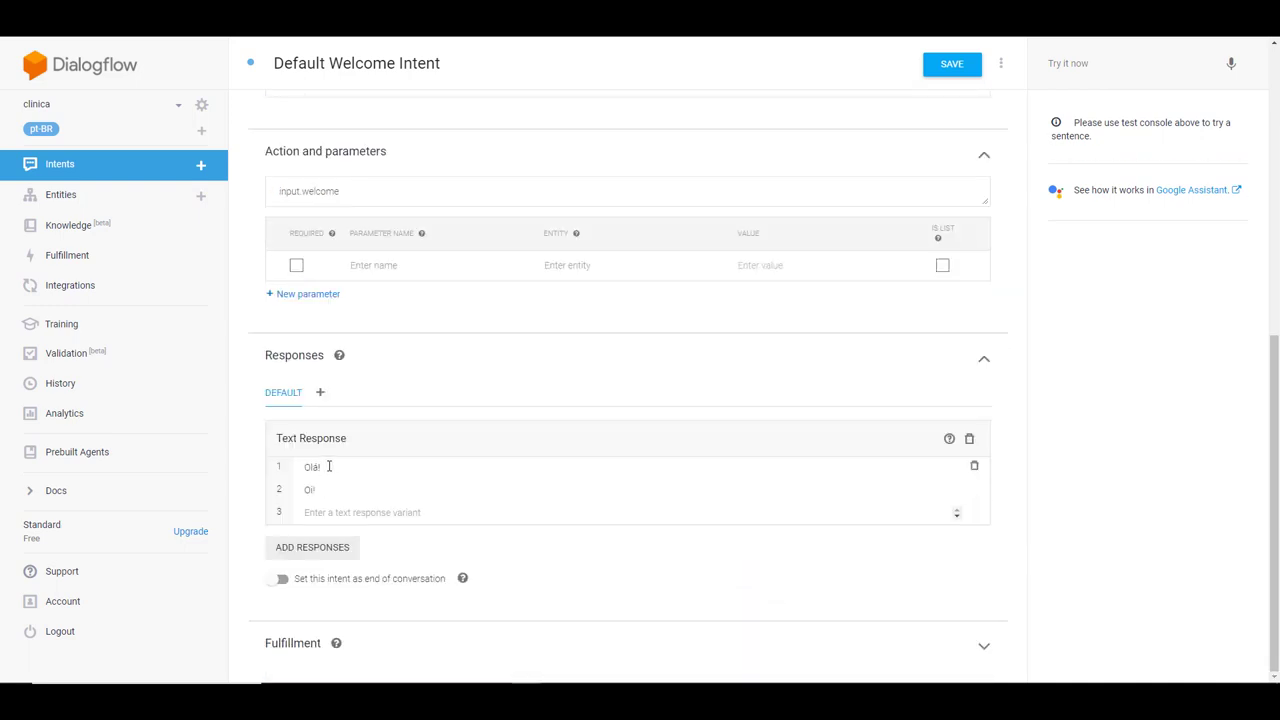
double_click(312, 466)
double_click(306, 490)
left_click(974, 490)
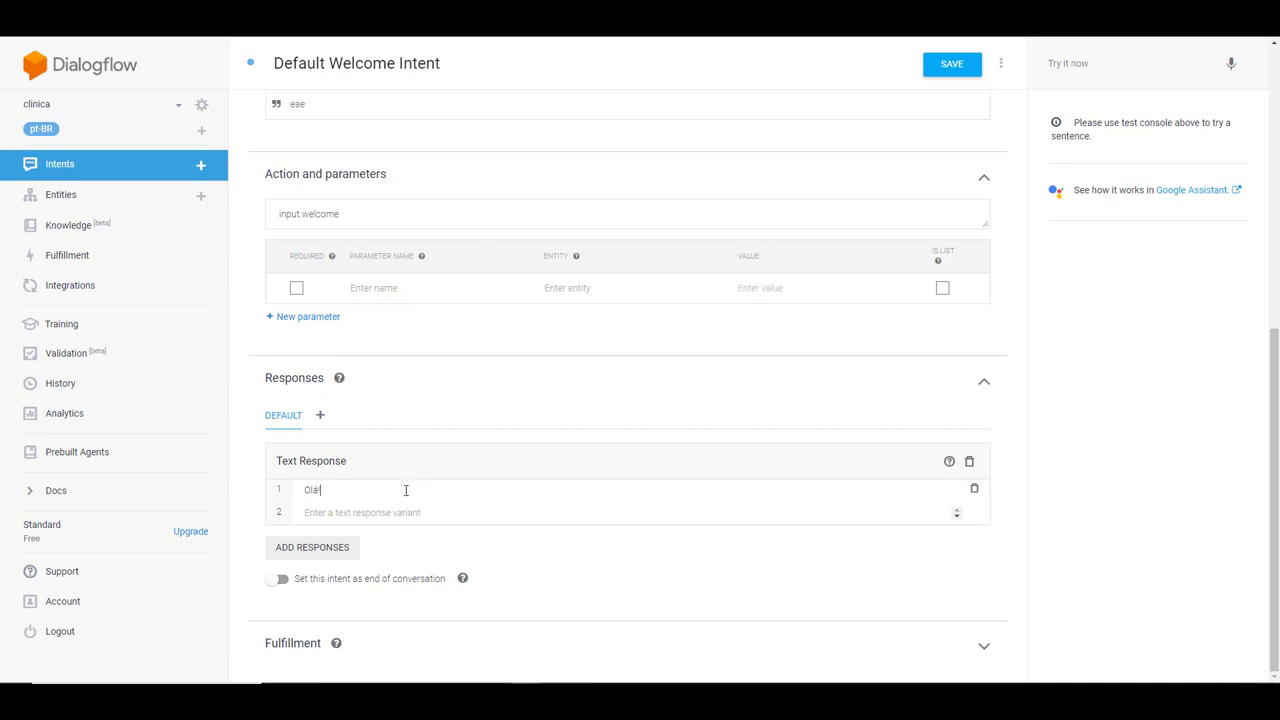
type("Somos da Clinica Saúde Legal!!!")
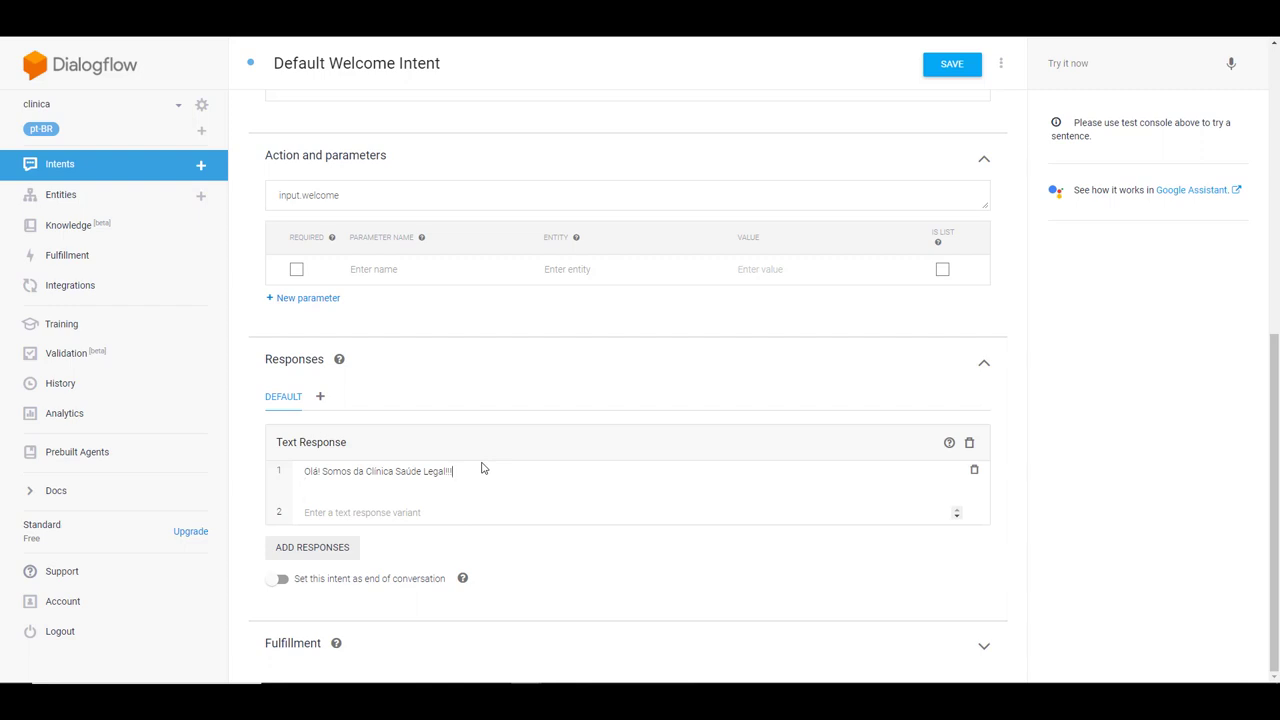
Add the line "Segue abaixo o Menu!!!" after a blank line in the welcome response and save the intent
key("Return")
key("shift+Return")
type("Como posso ajudar")
key("BackSpace")
key("BackSpace")
key("BackSpace")
key("BackSpace")
key("BackSpace")
key("BackSpace")
key("BackSpace")
key("BackSpace")
key("BackSpace")
key("BackSpace")
key("BackSpace")
key("BackSpace")
key("BackSpace")
key("BackSpace")
key("BackSpace")
key("BackSpace")
key("BackSpace")
type("Segue abaixo o Menu!!")
scroll(466, 605, "up", 3)
scroll(466, 600, "up", 3)
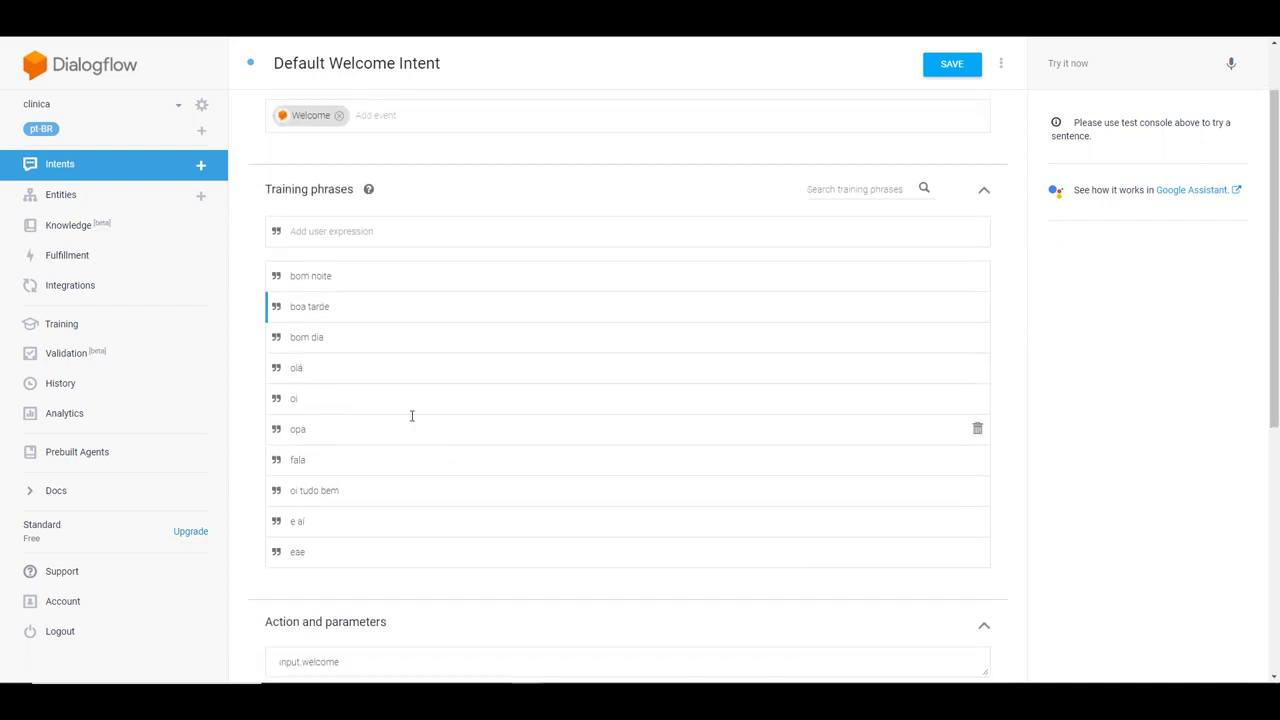
left_click(951, 68)
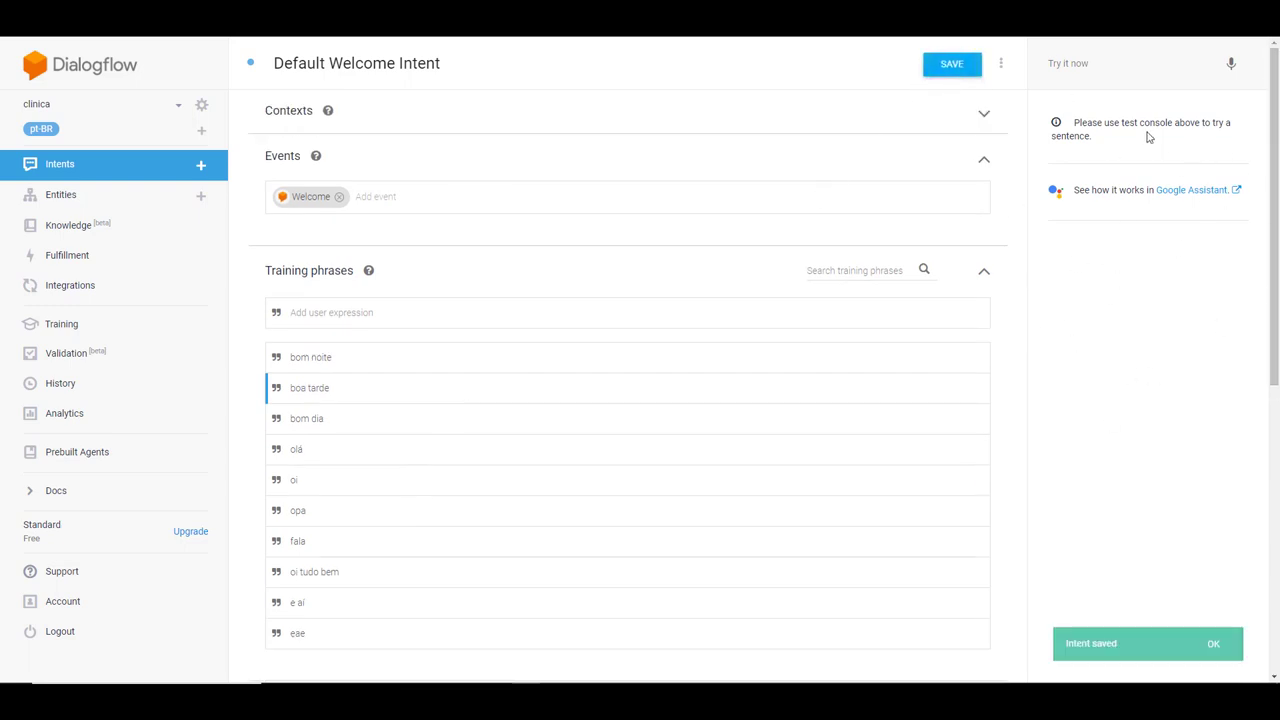
Test the agent's welcome reply with the message "Oi"
left_click(1092, 63)
type("Oi")
key("Return")
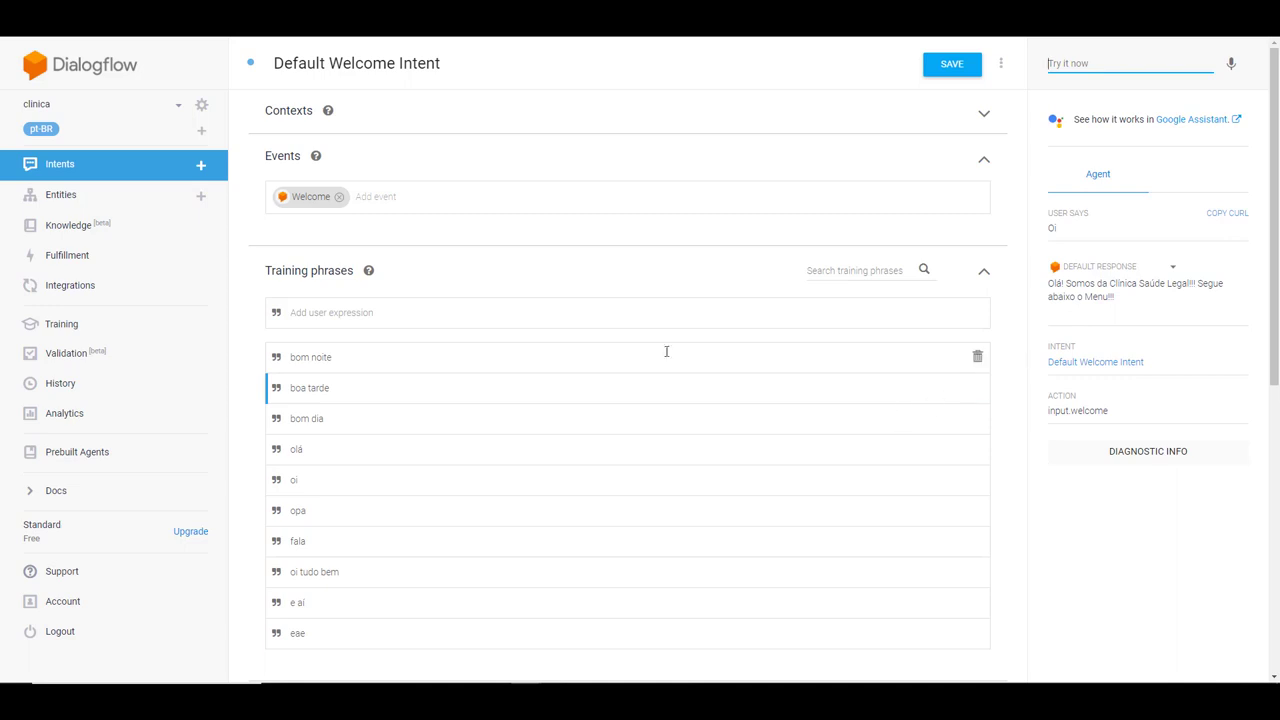
Append four numbered menu lines, "1-" to "4-", below the menu introduction in the welcome response
scroll(566, 380, "down", 3)
scroll(434, 482, "down", 2)
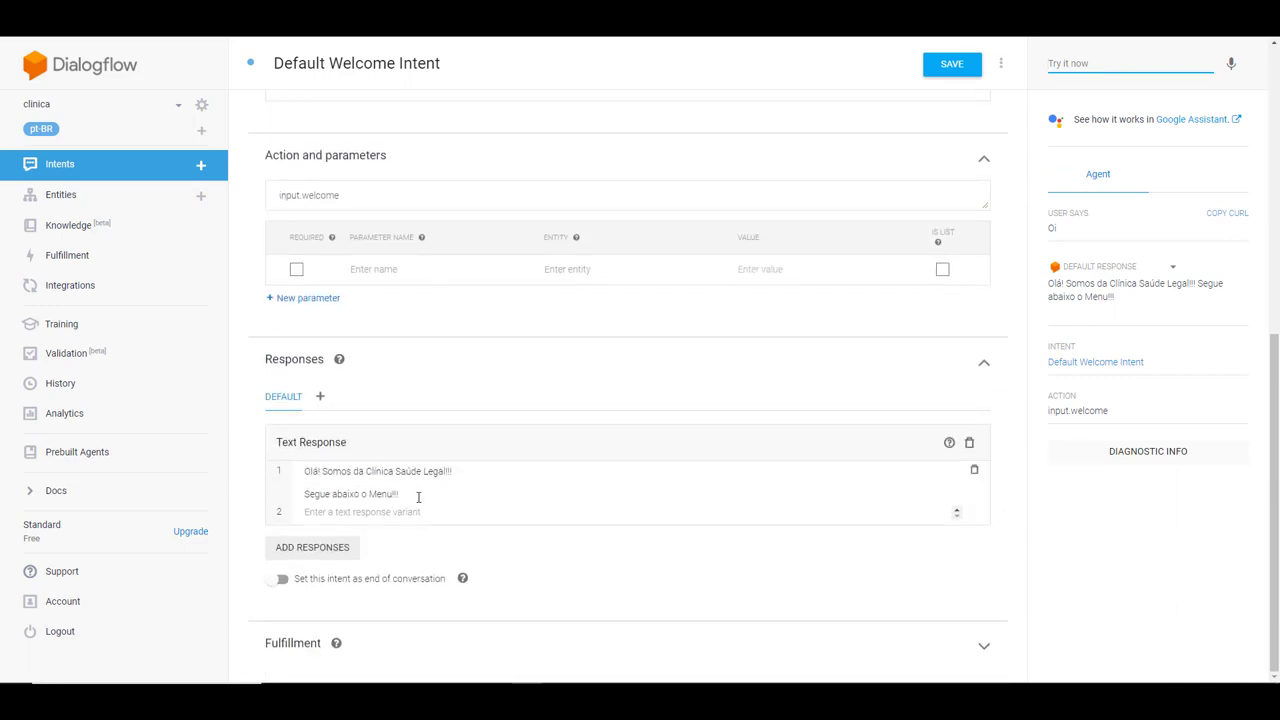
left_click(418, 497)
key("Return")
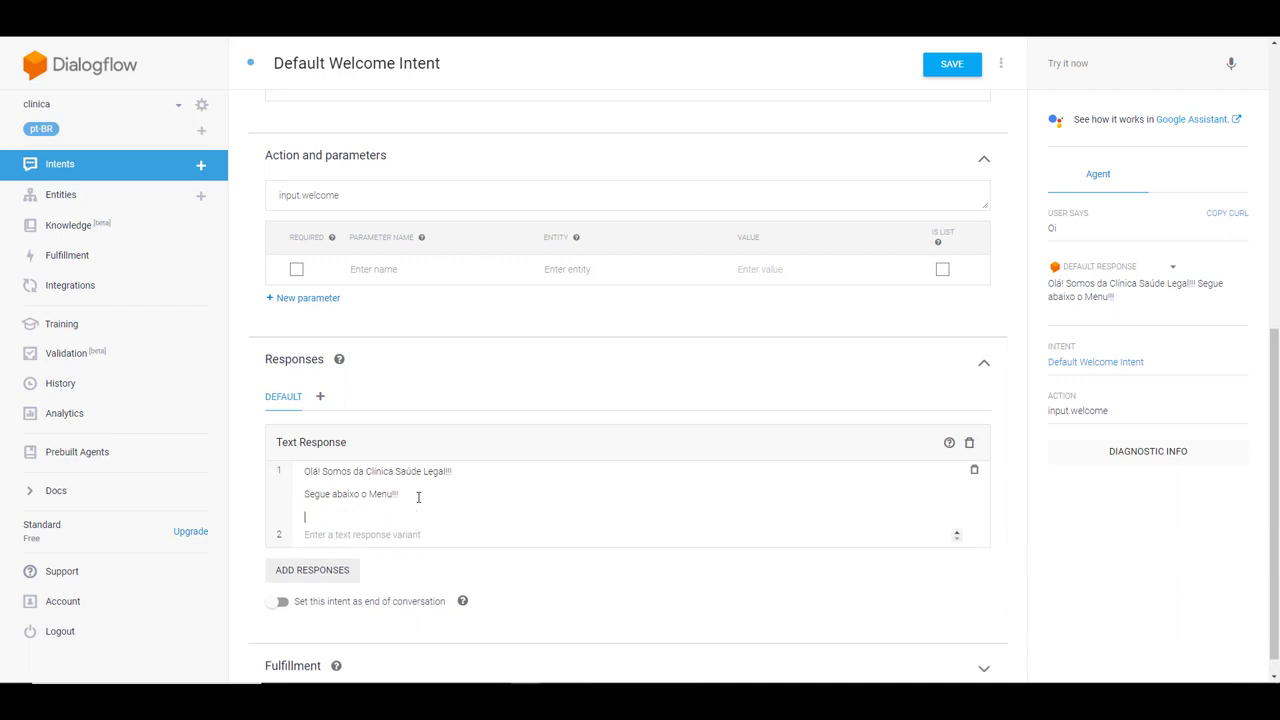
type("1")
key("Return")
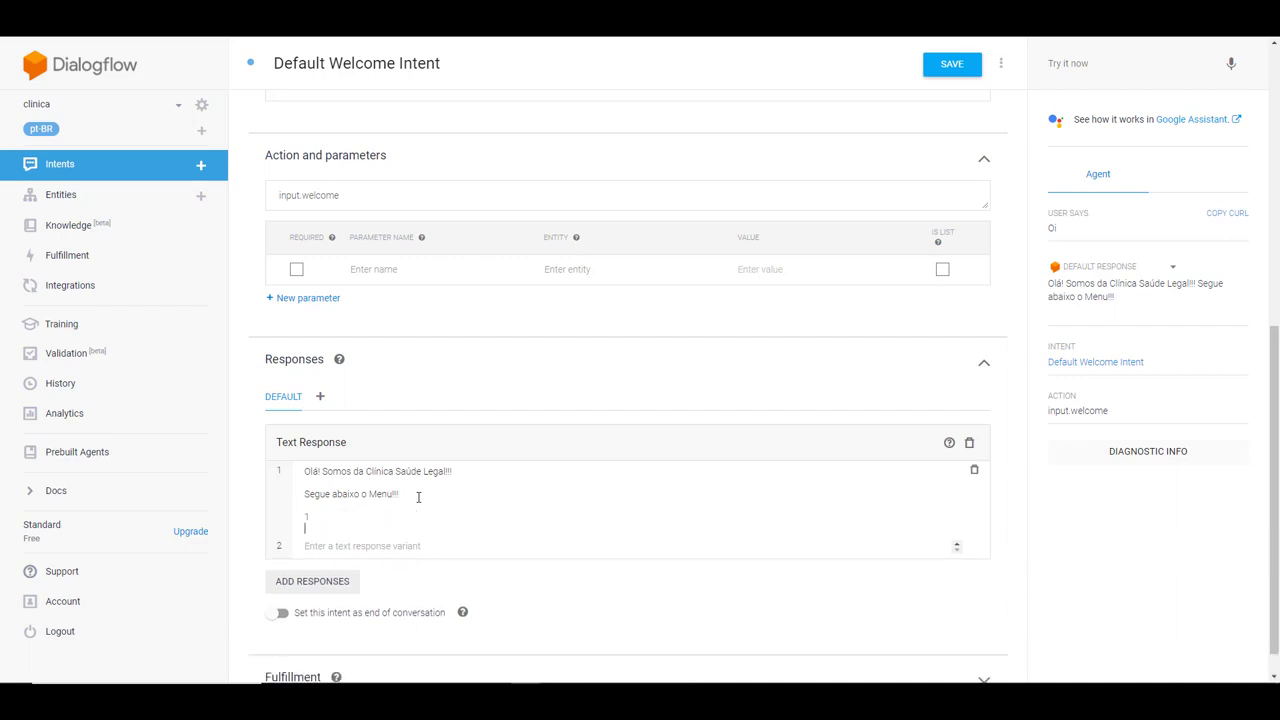
type("2")
key("Return")
type("3")
key("Return")
type("4-")
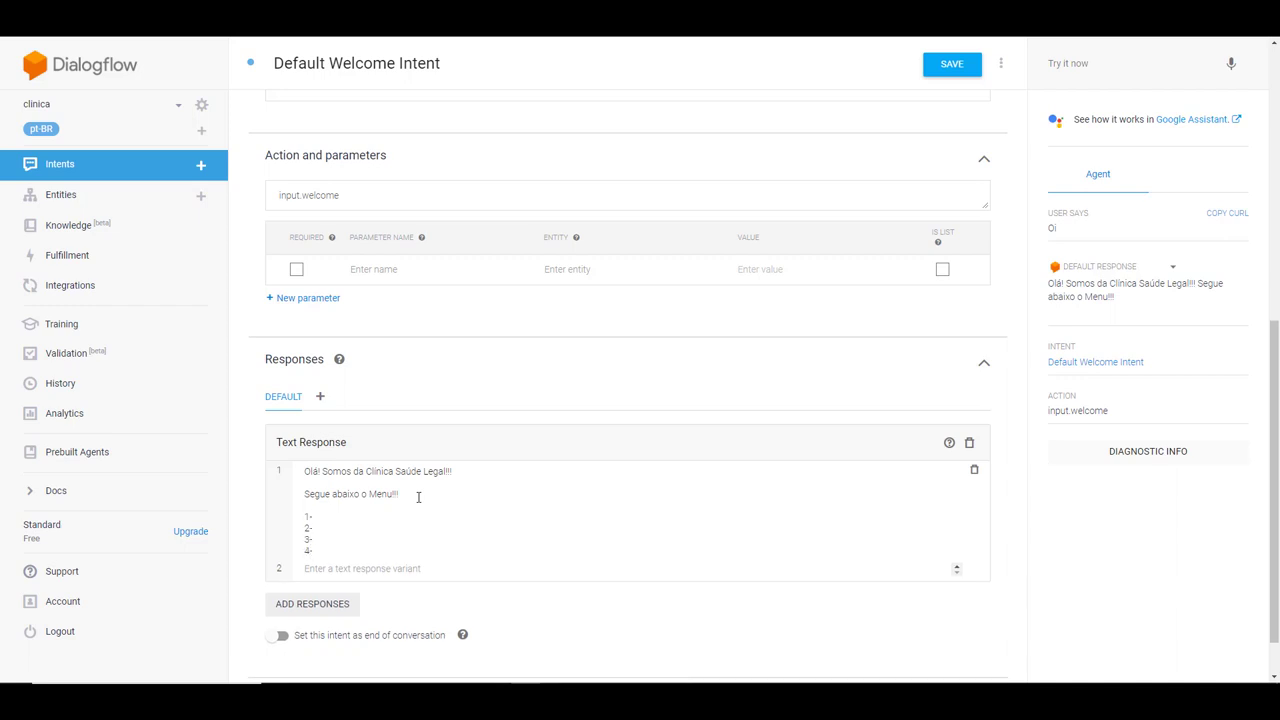
Label the four menu lines Quem somos, Como chegar, Funcionamento and Sair, and save the intent
type(" Quem somos")
key("Down")
type("Como chegar")
key("Down")
type("Funcionamento")
key("Down")
type("Sair")
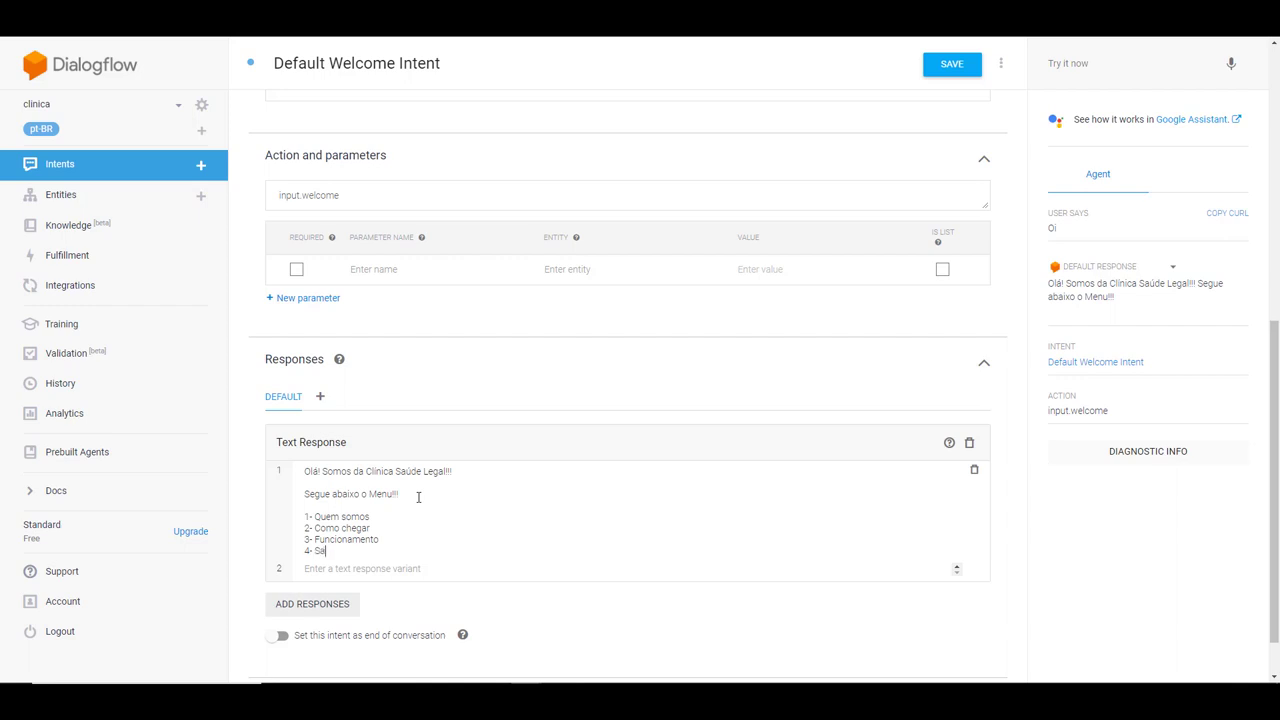
left_click(950, 73)
Test the agent's menu reply with the greetings "olá", "Bom dia" and "bom dia"
left_click(1065, 66)
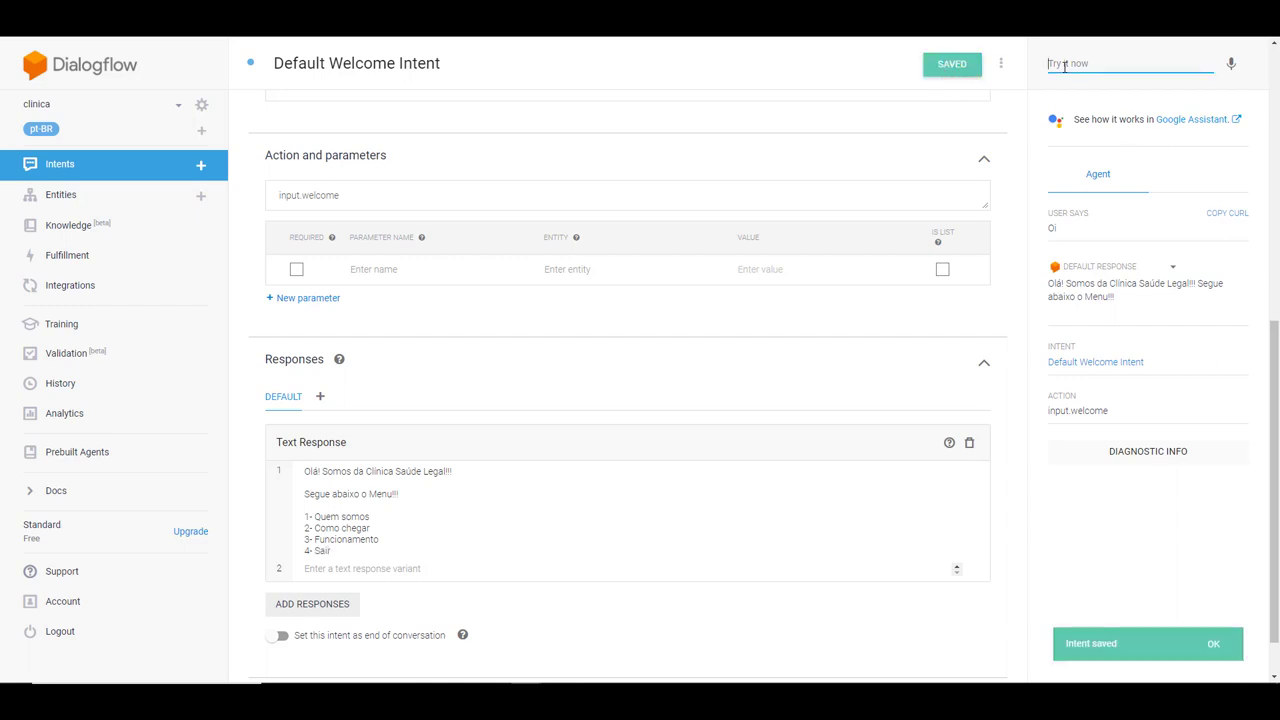
type("olá")
key("Return")
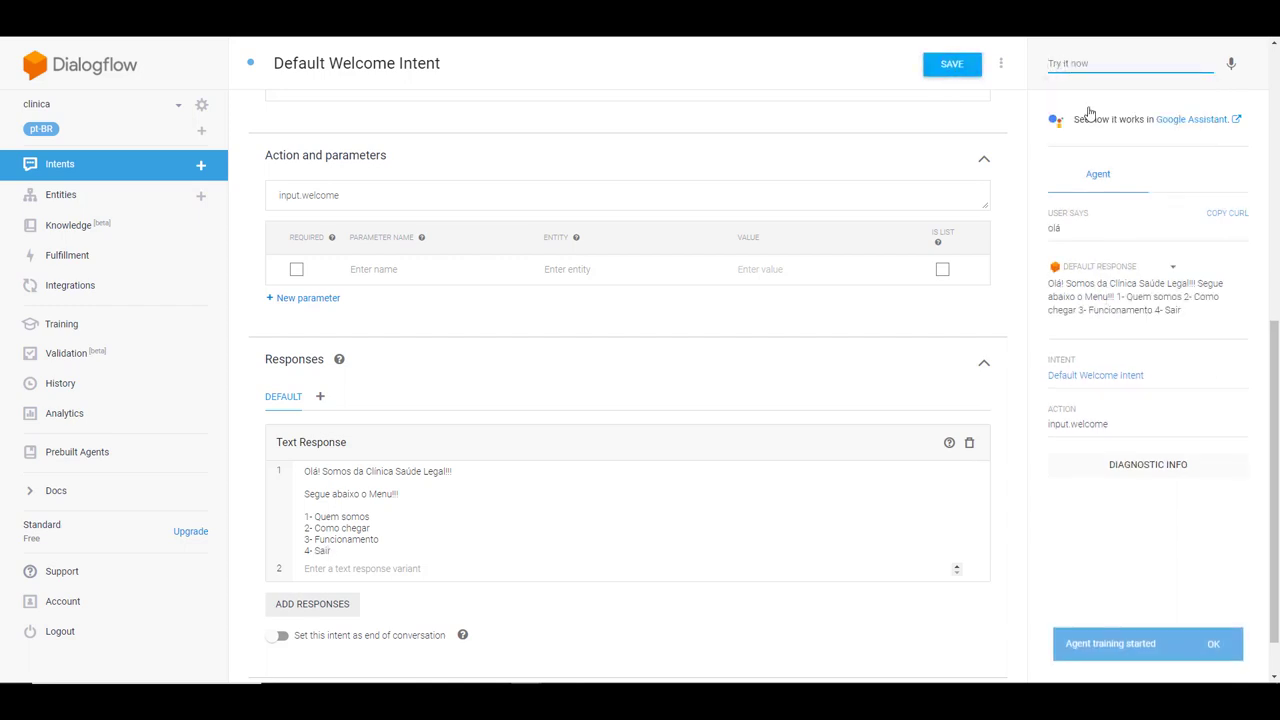
left_click(1078, 63)
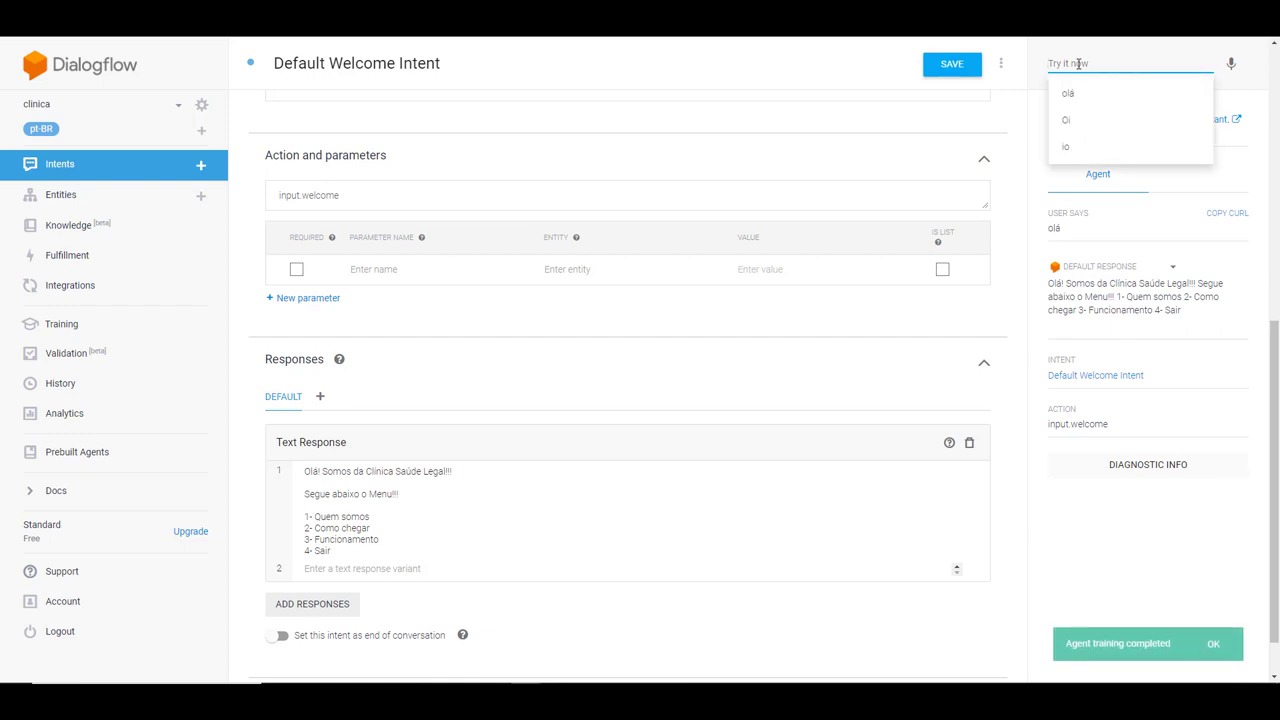
type("Bom dia")
key("Return")
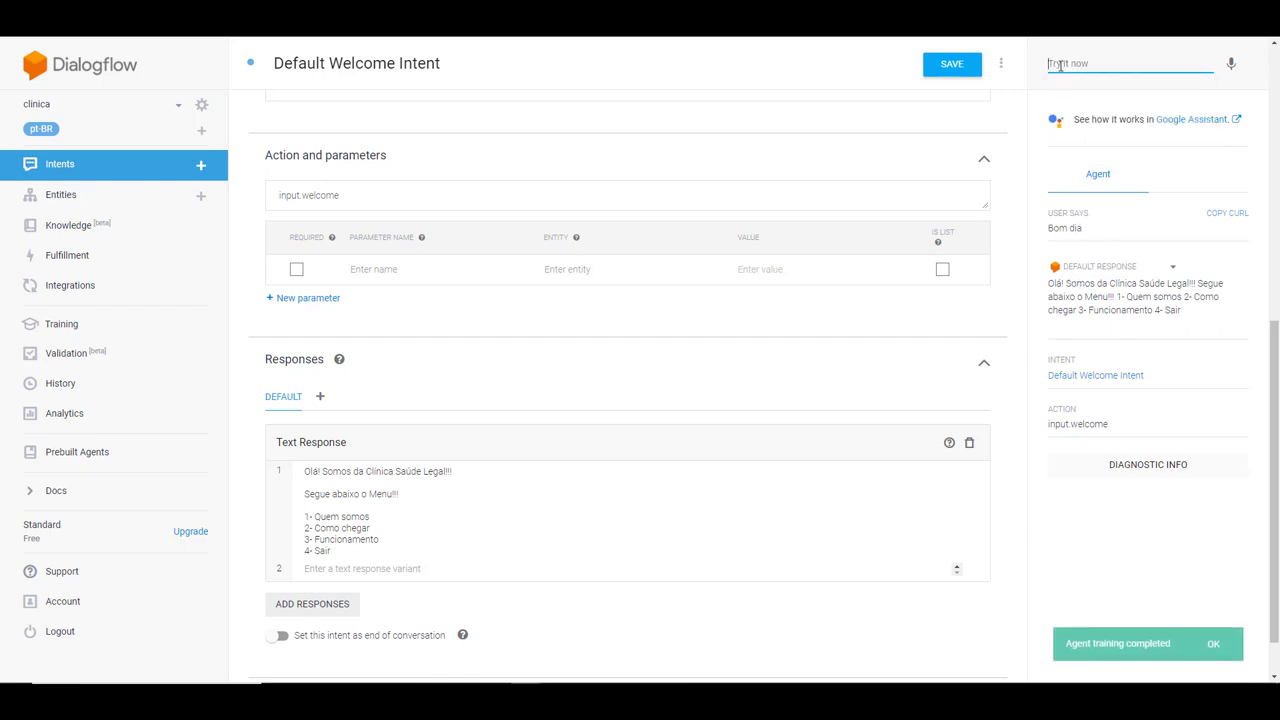
type("bom ")
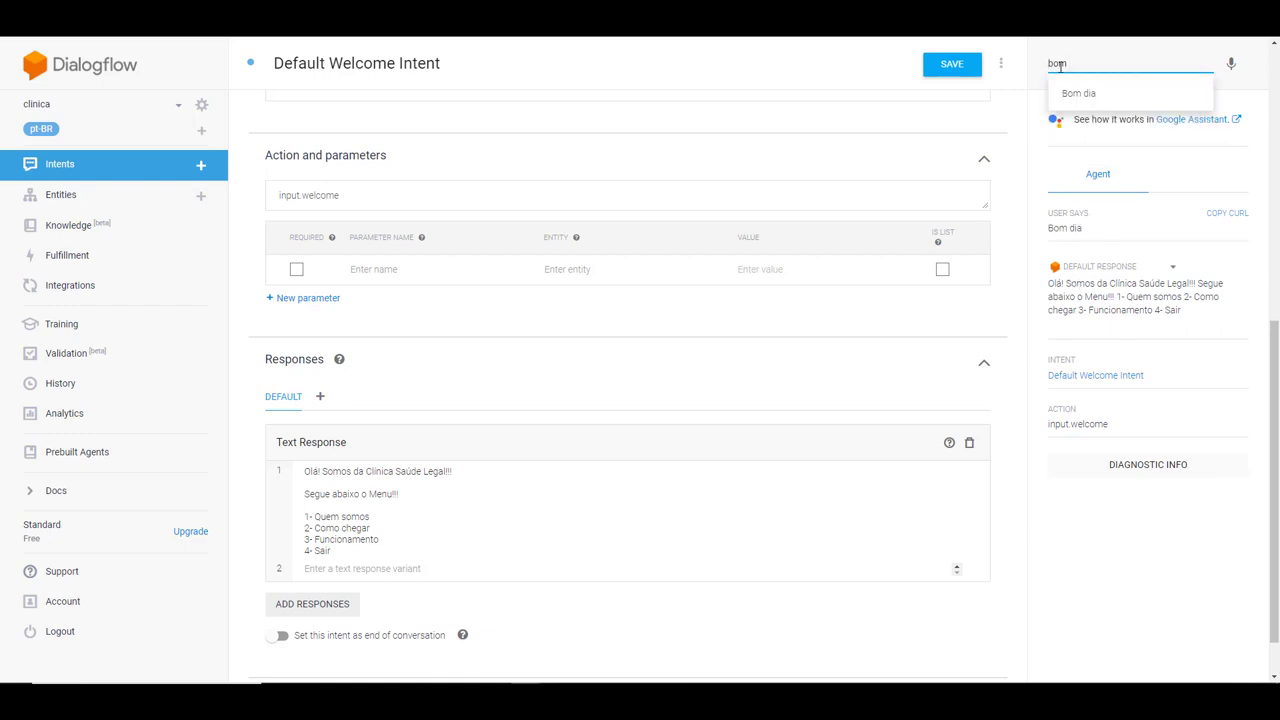
type("dia")
key("Return")
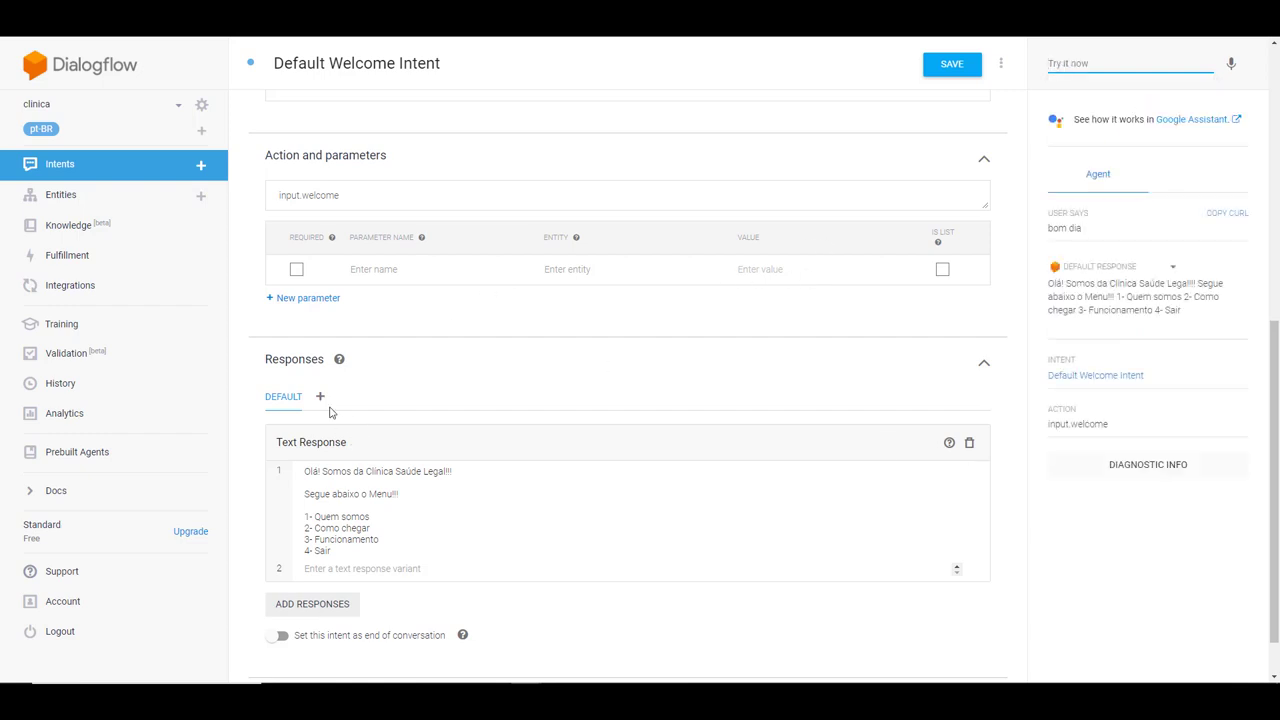
Review the menu response of the Default Welcome Intent from the intent list and return to the list
left_click(86, 166)
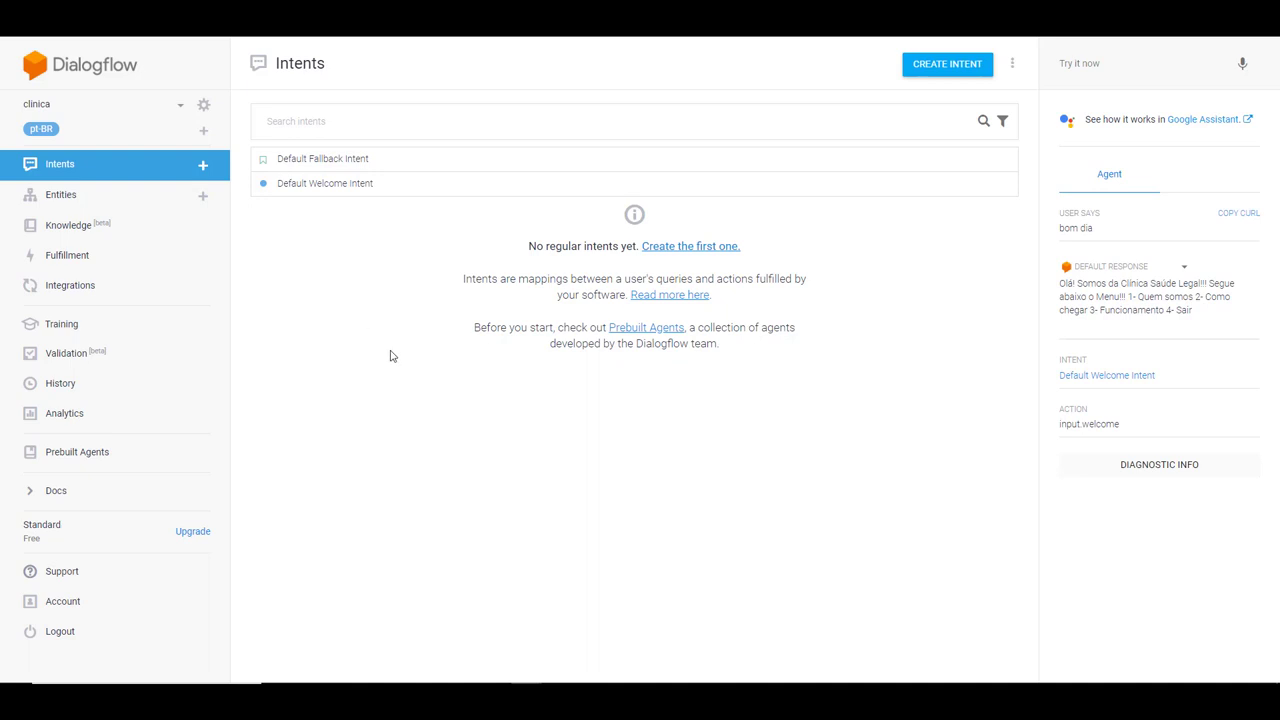
left_click(341, 189)
scroll(417, 471, "down", 6)
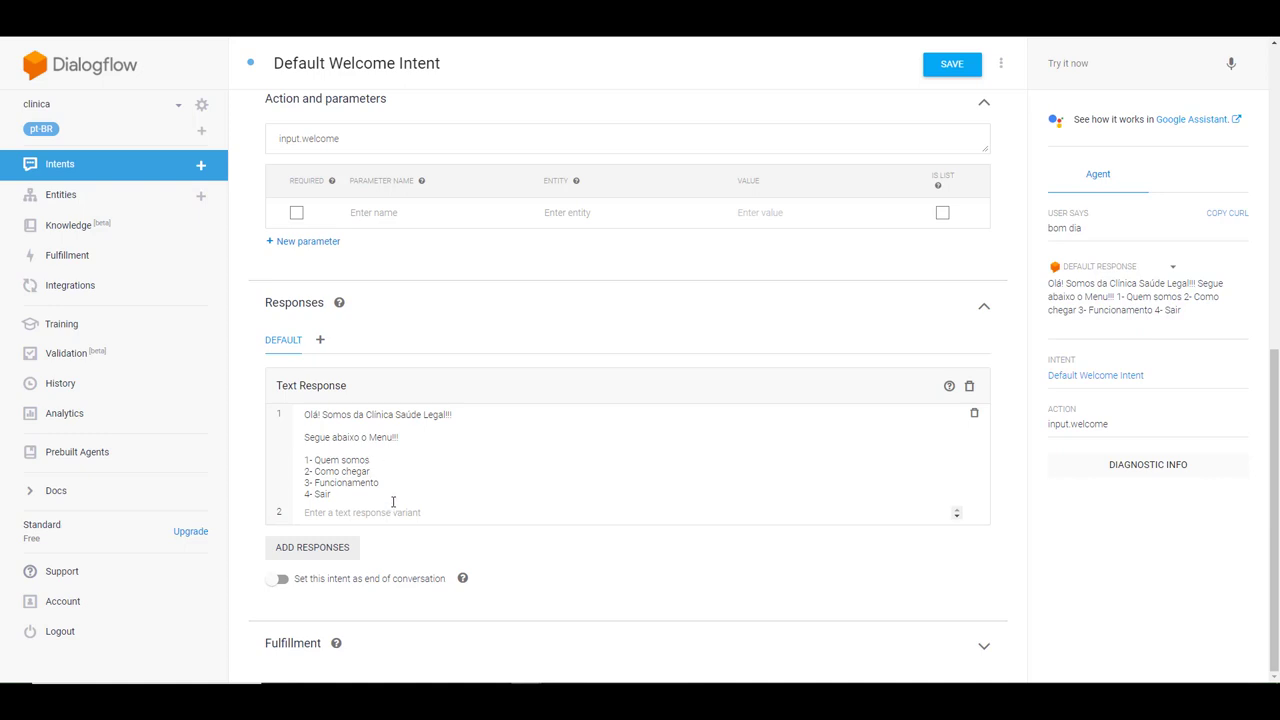
scroll(391, 495, "up", 3)
scroll(391, 500, "up", 2)
key("alt+Left")
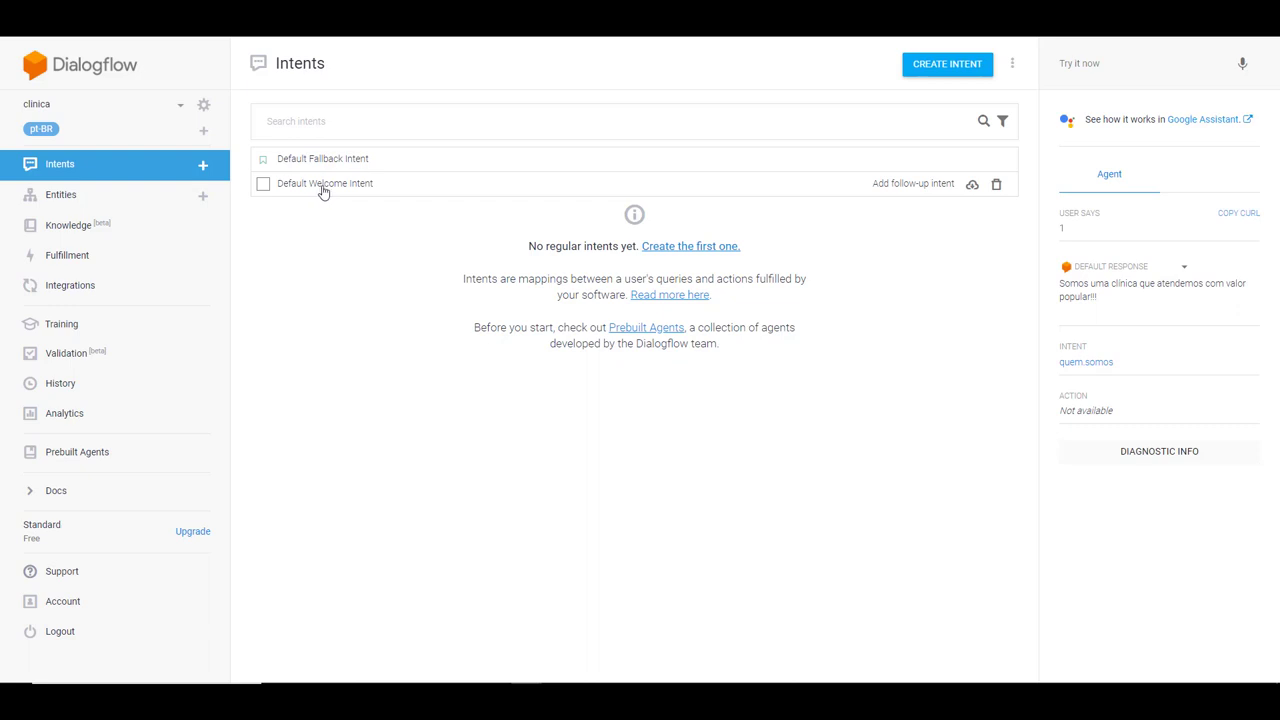
Add a custom follow-up intent to the Default Welcome Intent and rename it quem.somos
left_click(904, 190)
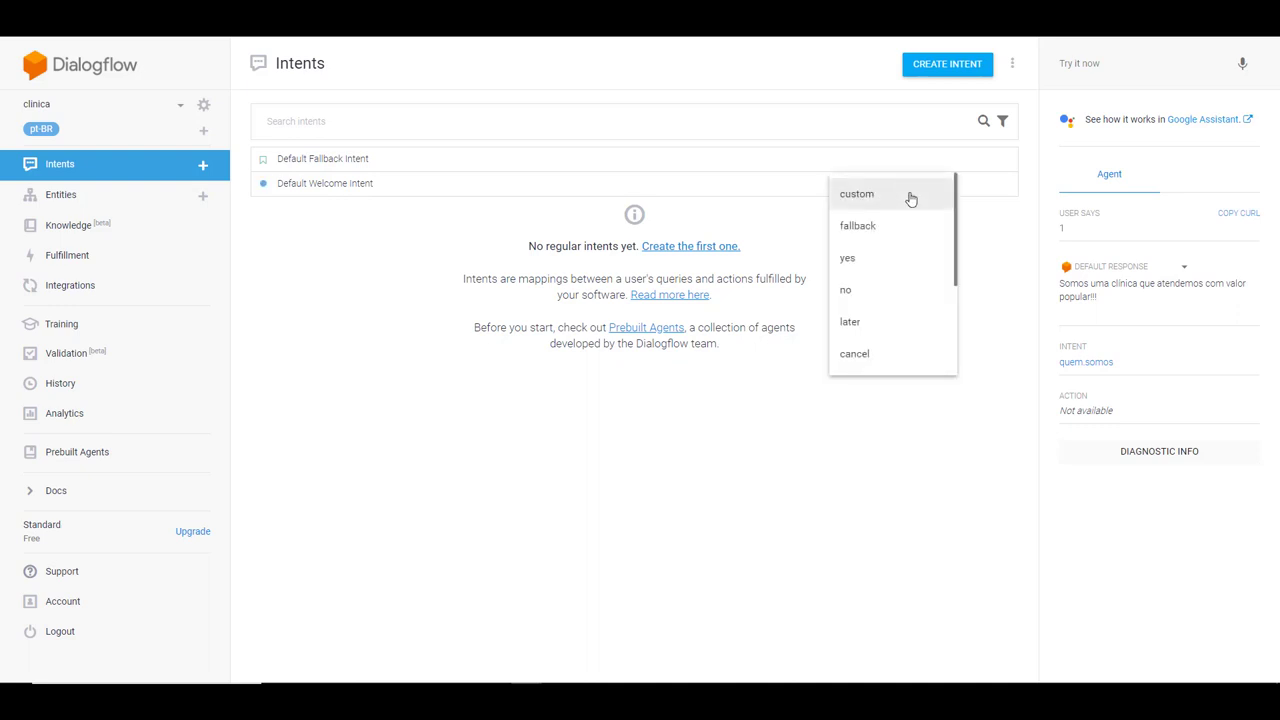
left_click(894, 200)
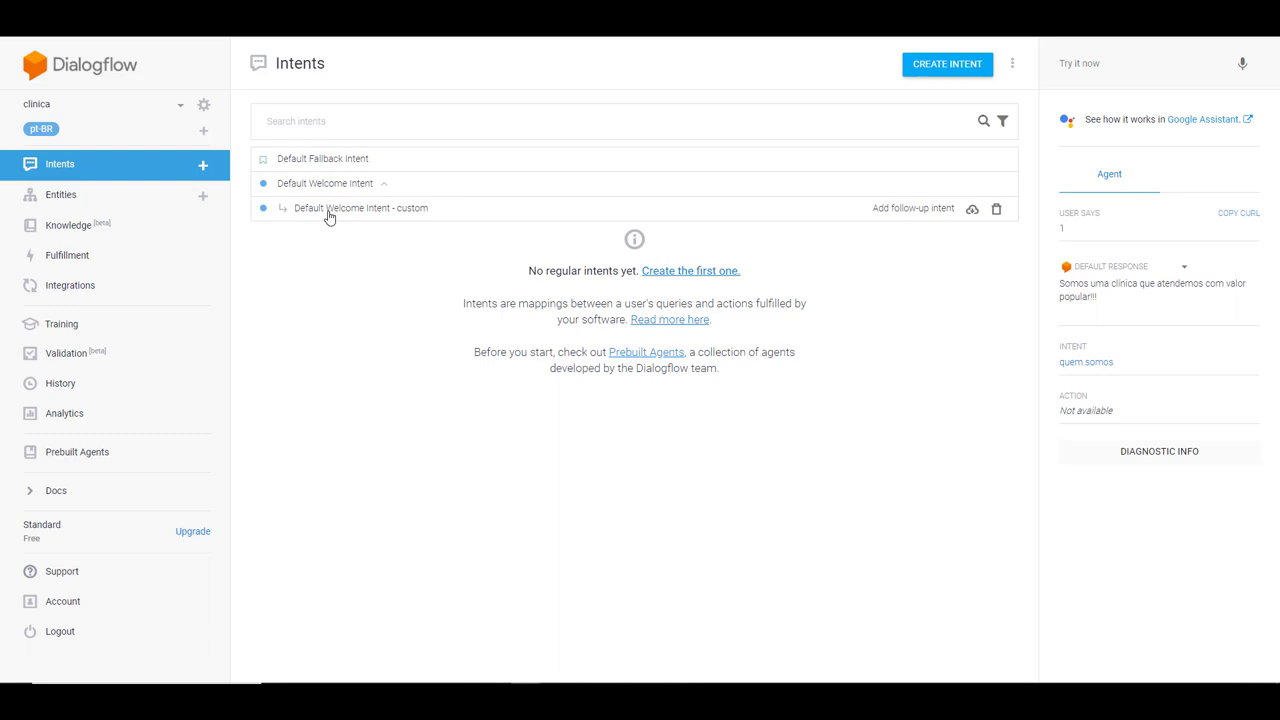
left_click(388, 212)
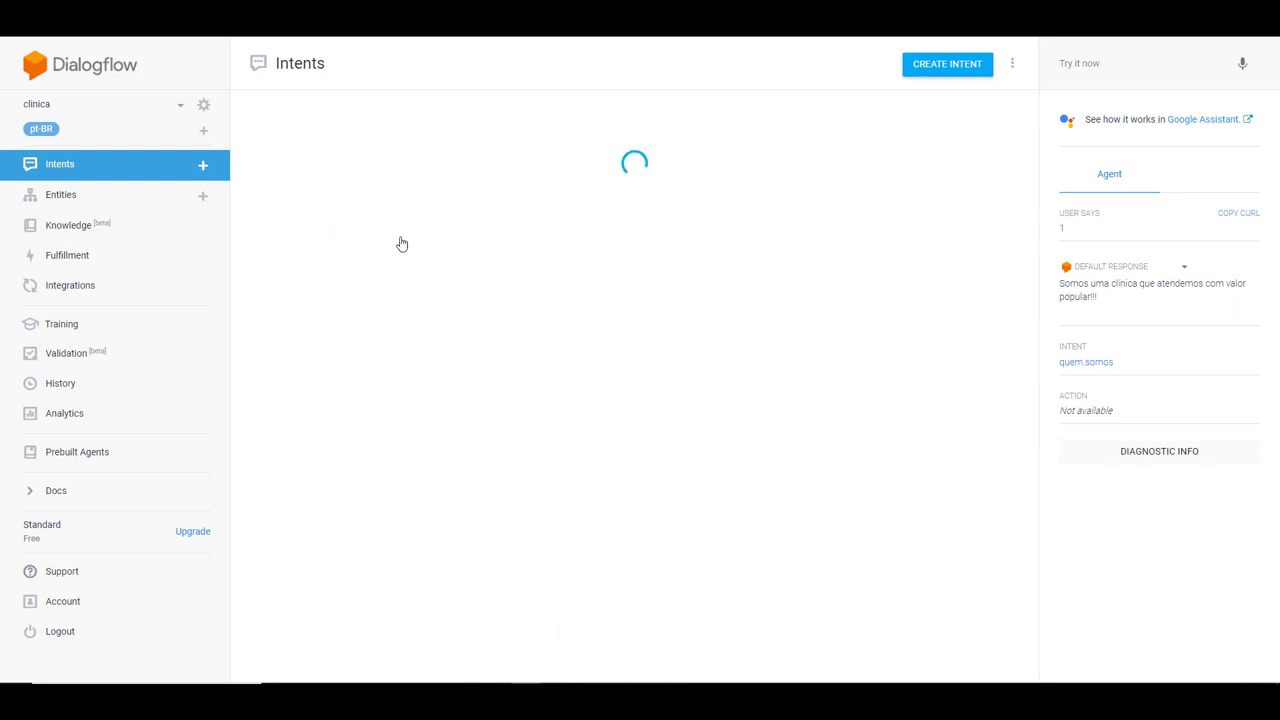
triple_click(371, 63)
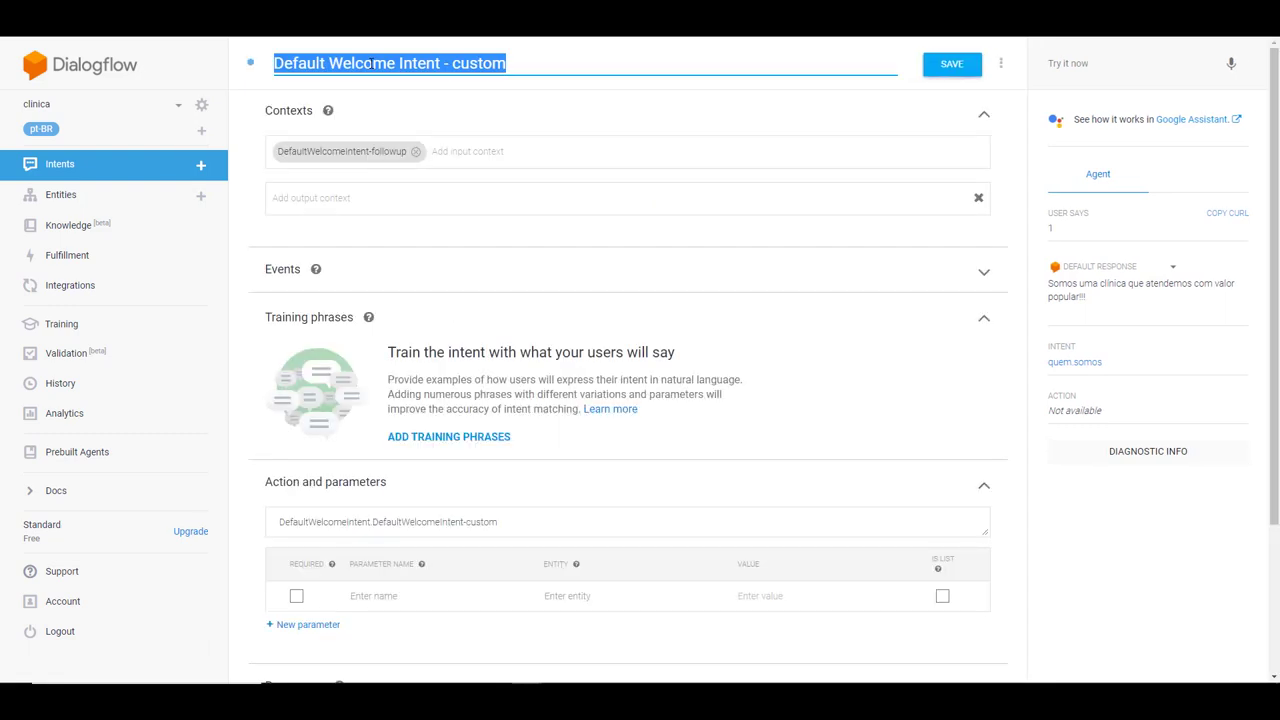
type("q")
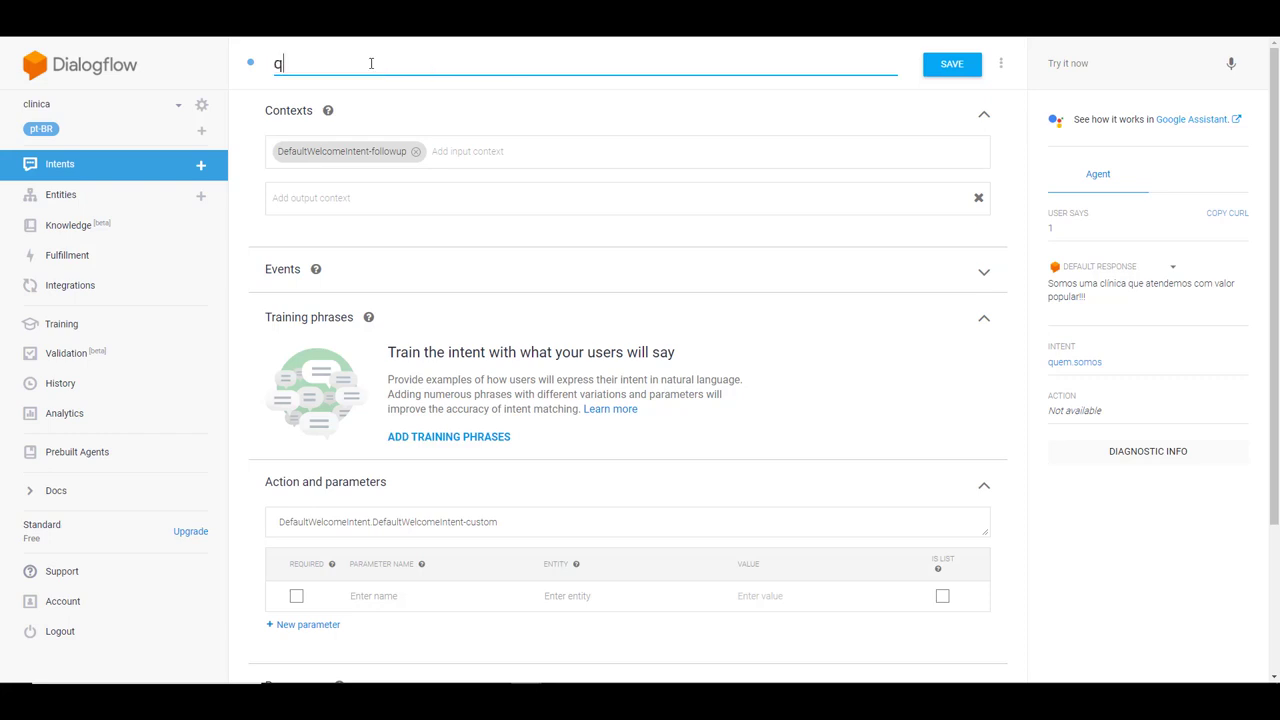
type("uem.somos")
Add the training phrases "1" and "quem somos", and remove the date-time entity annotation from "1"
scroll(480, 488, "down", 2)
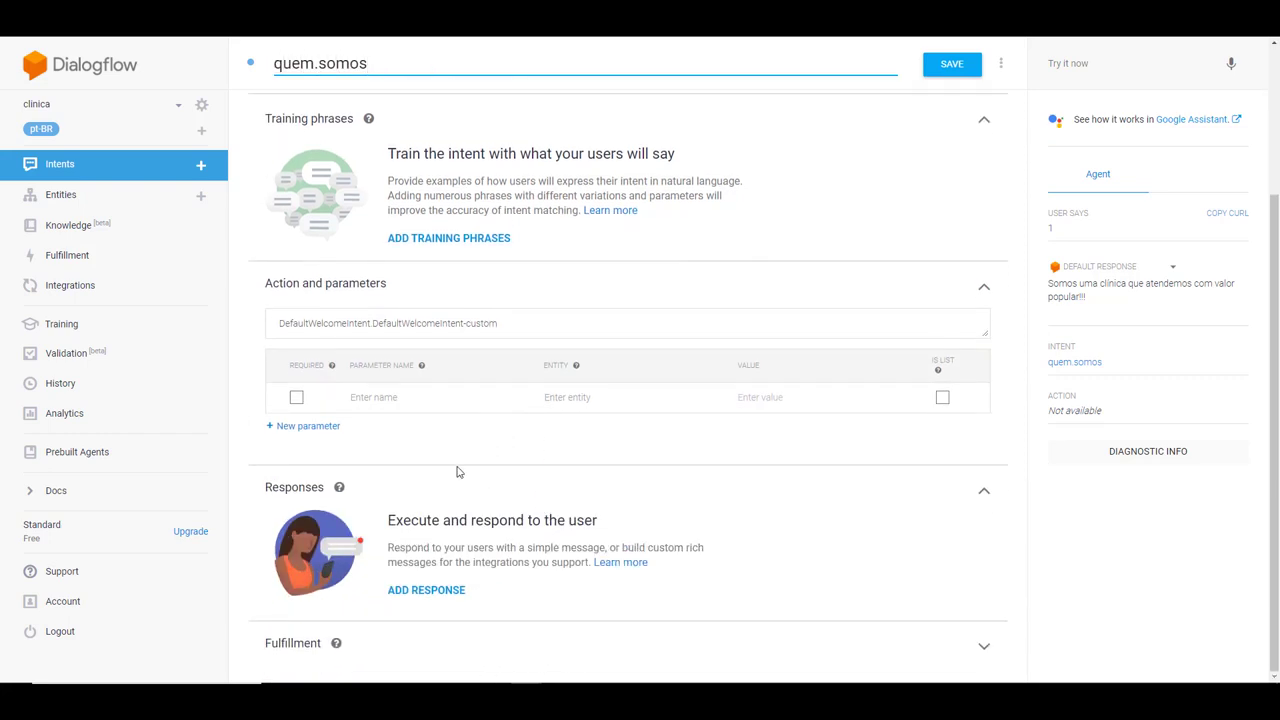
scroll(386, 386, "up", 1)
left_click(395, 371)
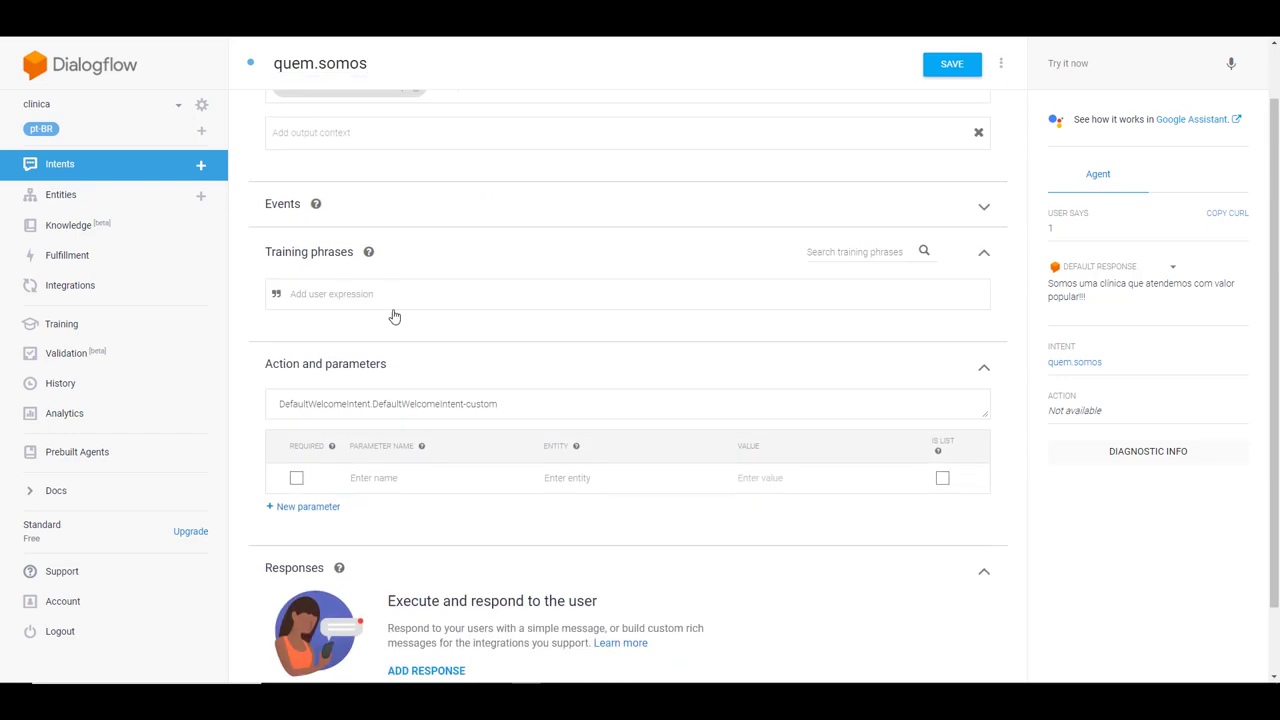
scroll(400, 329, "up", 1)
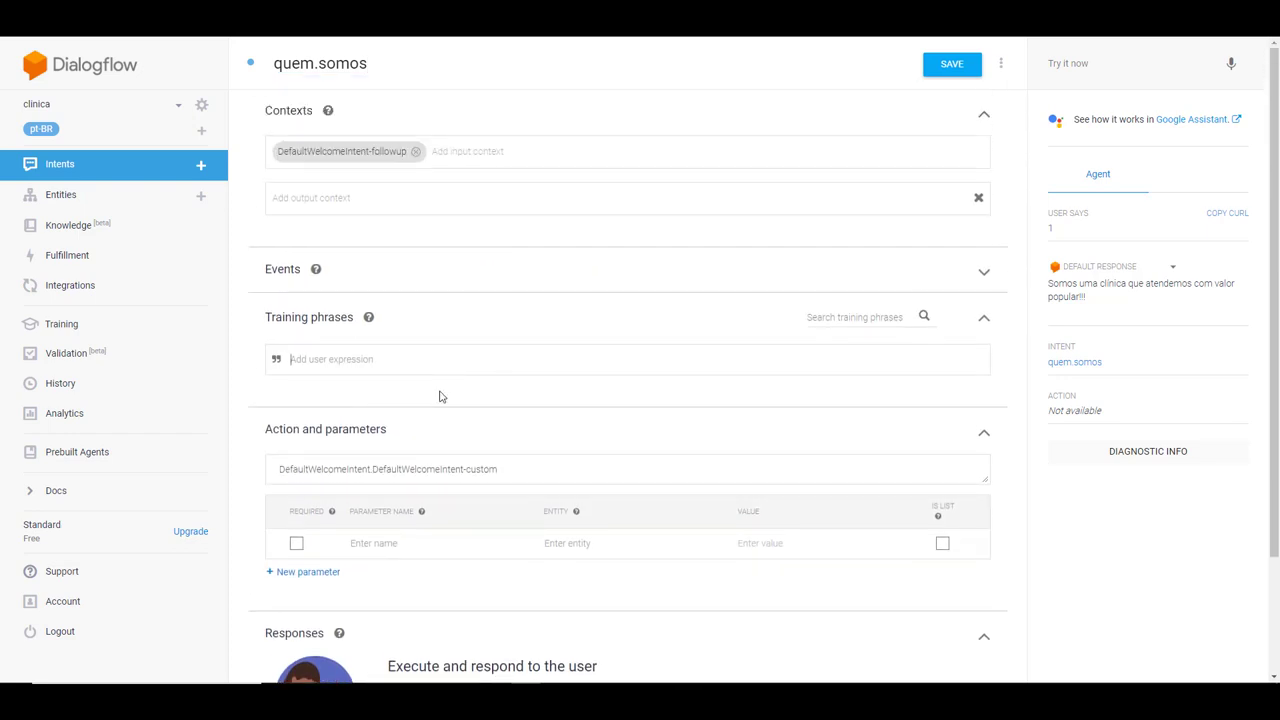
type("1")
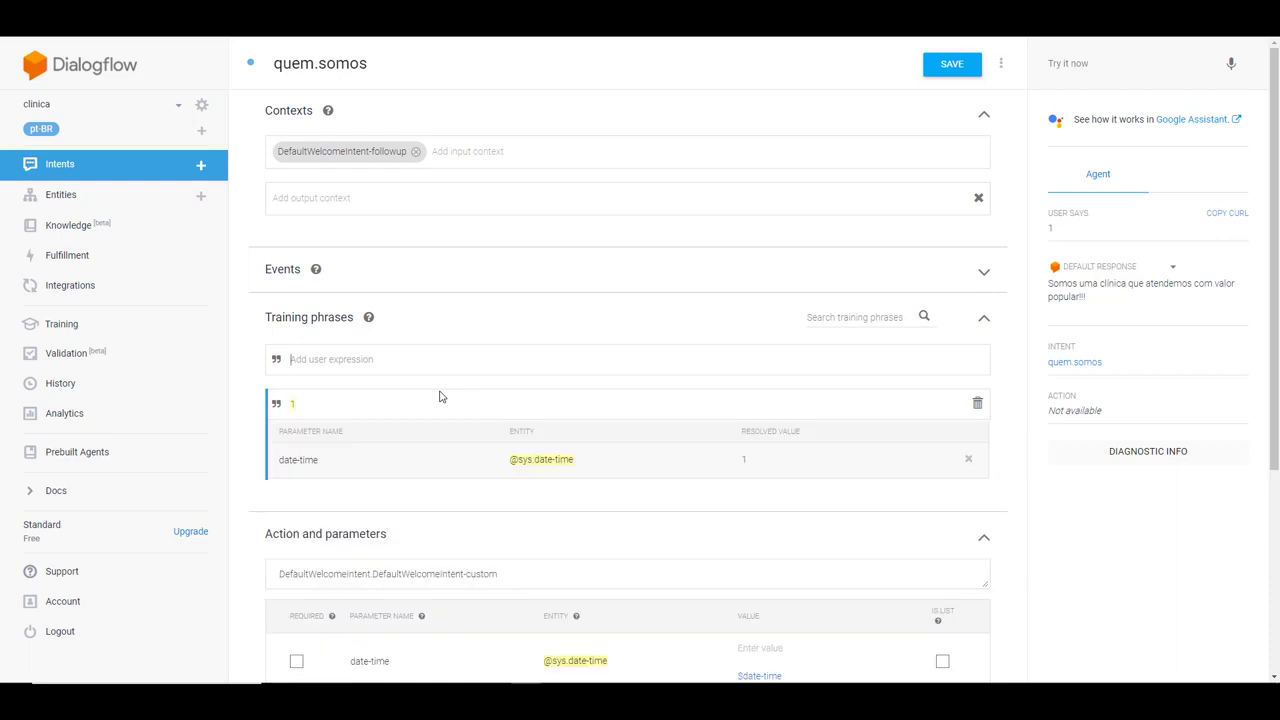
type("quem somos")
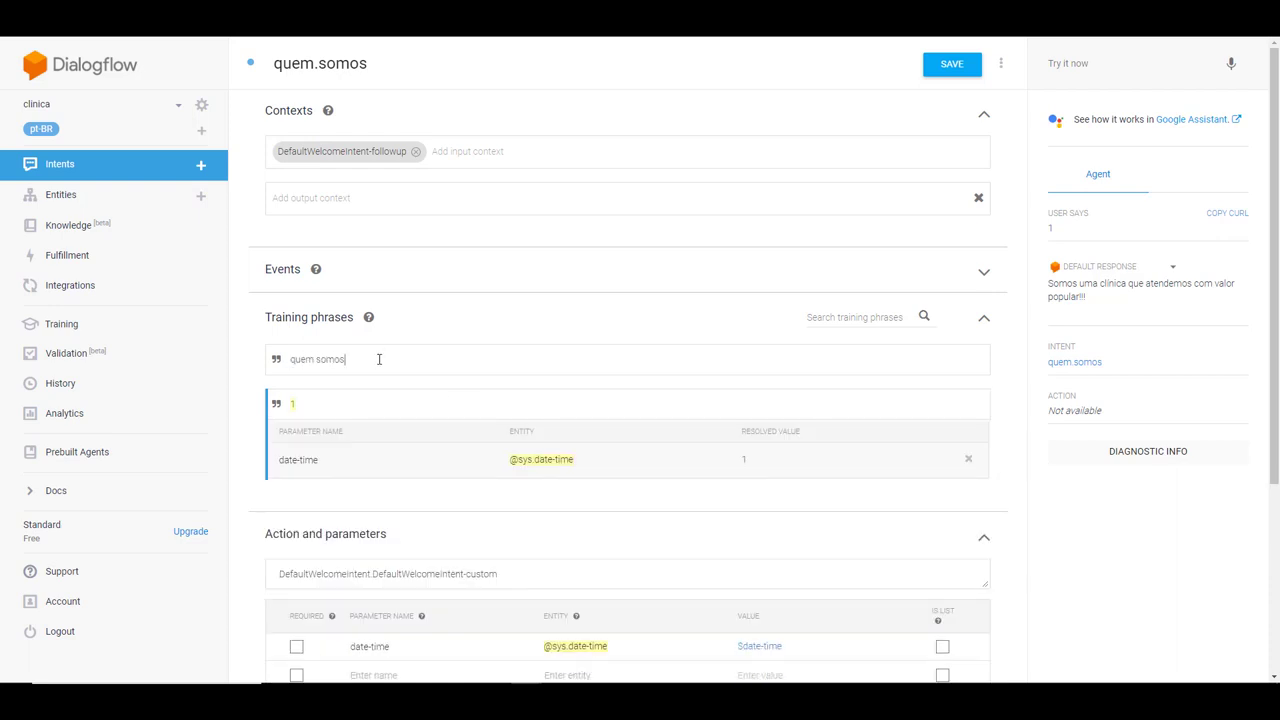
key("Return")
left_click(293, 435)
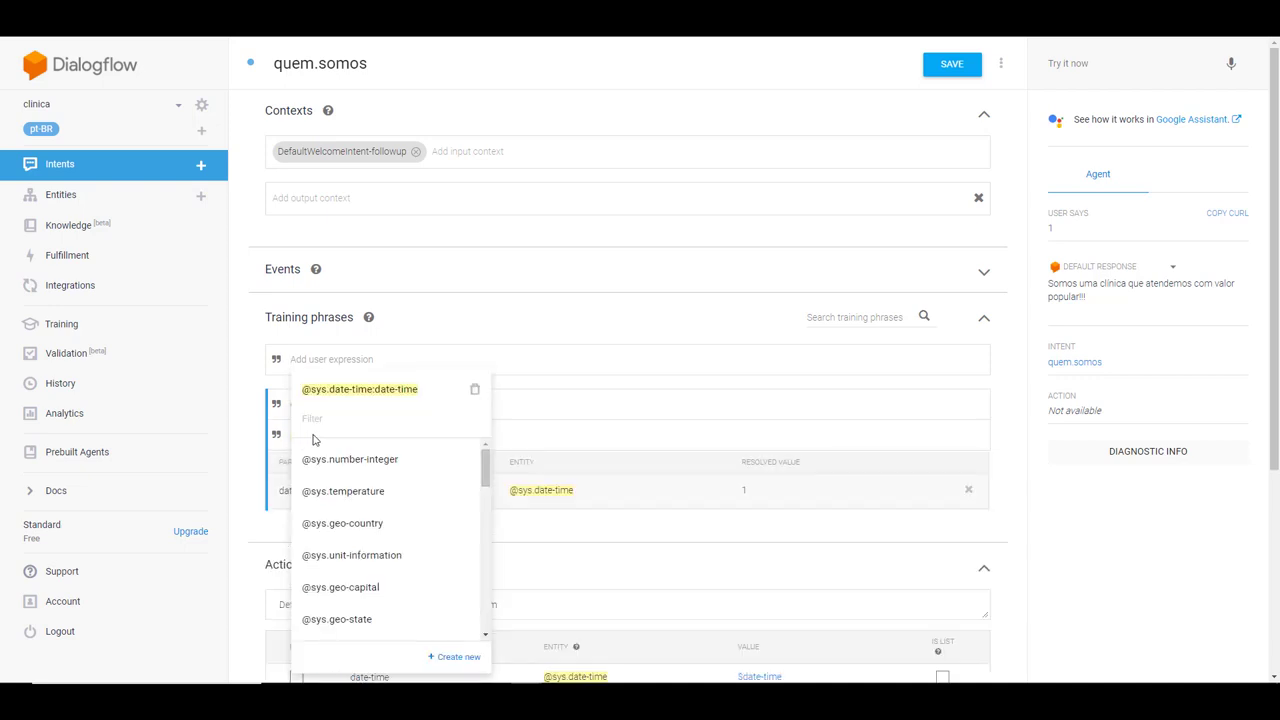
left_click(474, 389)
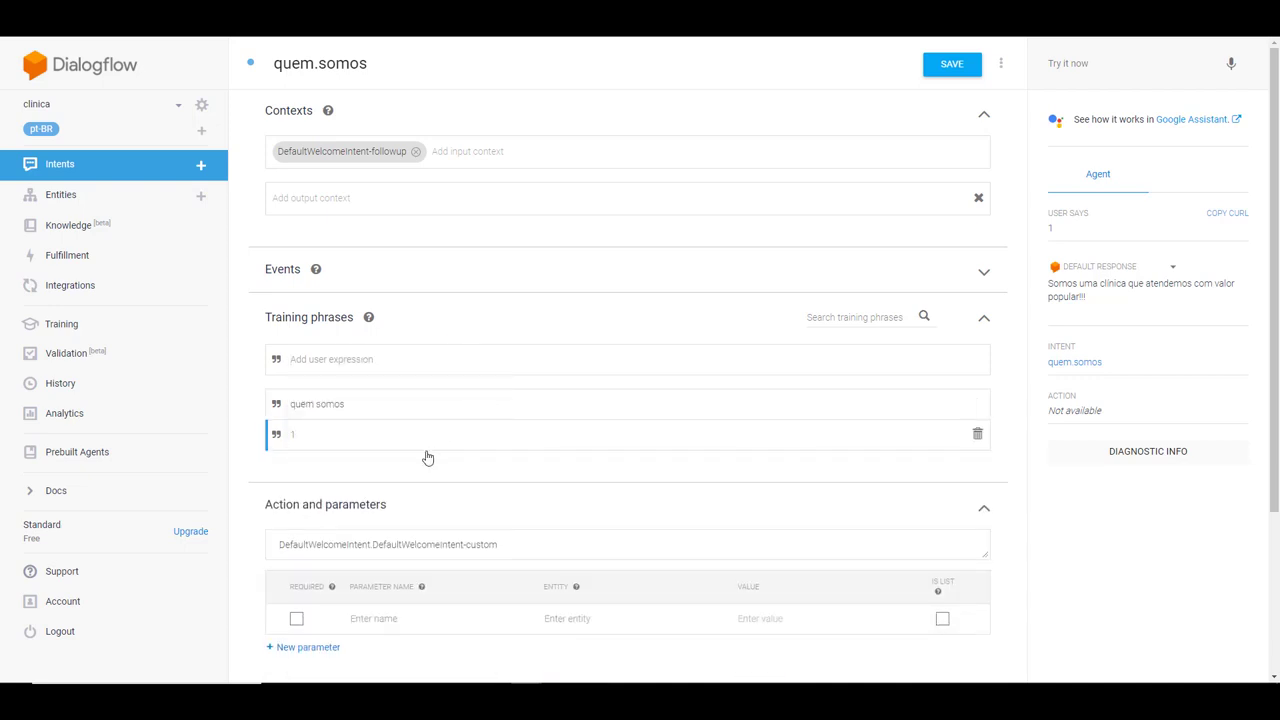
Give quem.somos the text response "Somos uma Clínica que atende com valor popular!!!" and save the intent
scroll(427, 457, "down", 2)
left_click(437, 590)
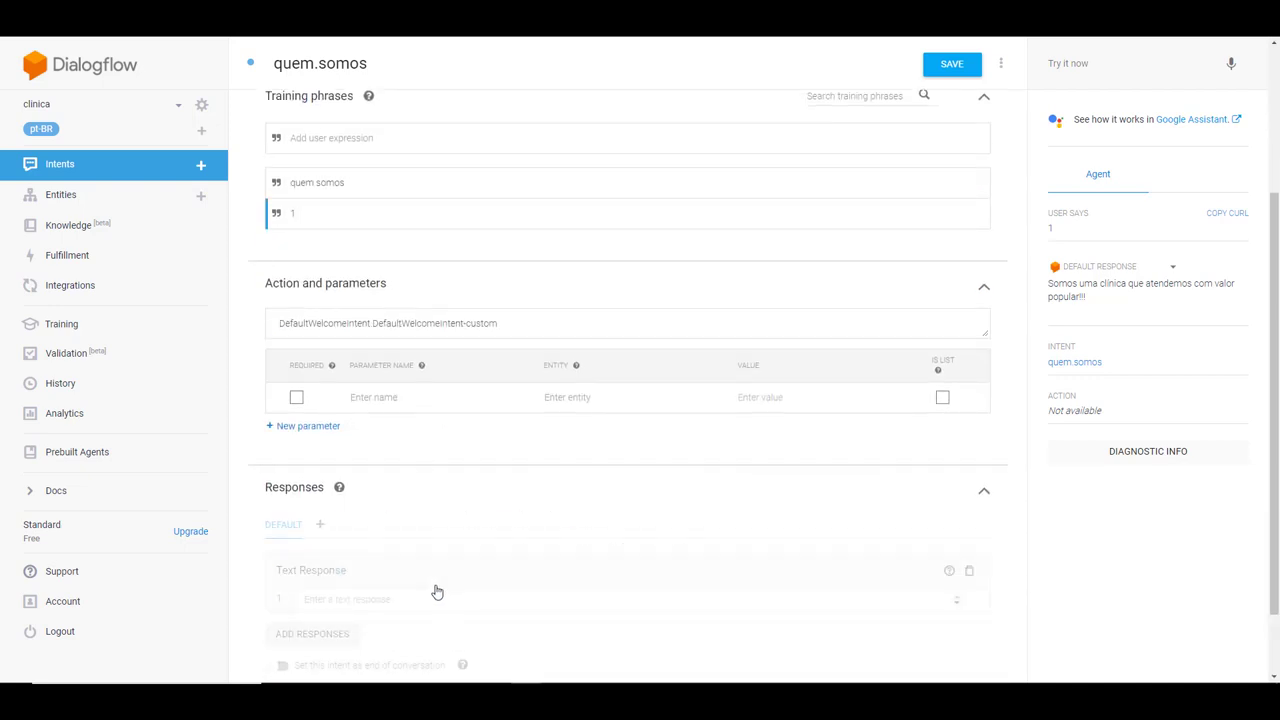
scroll(451, 554, "down", 1)
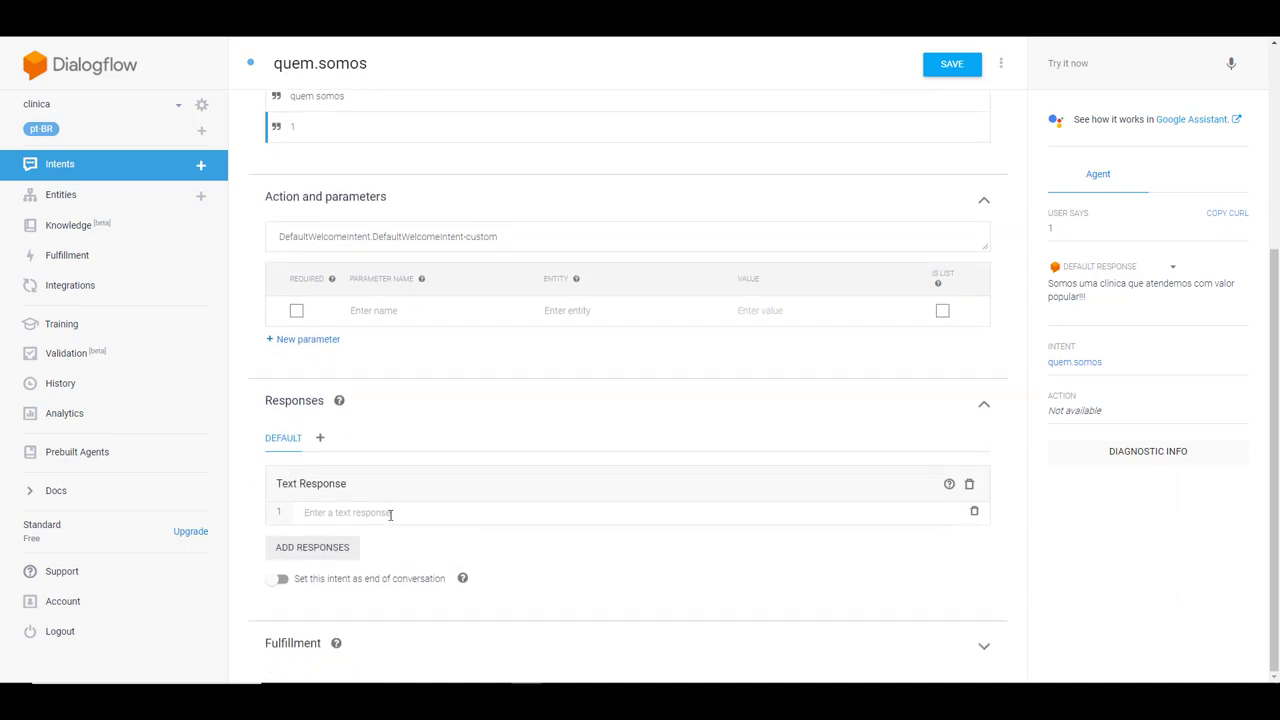
type("Somos uma ")
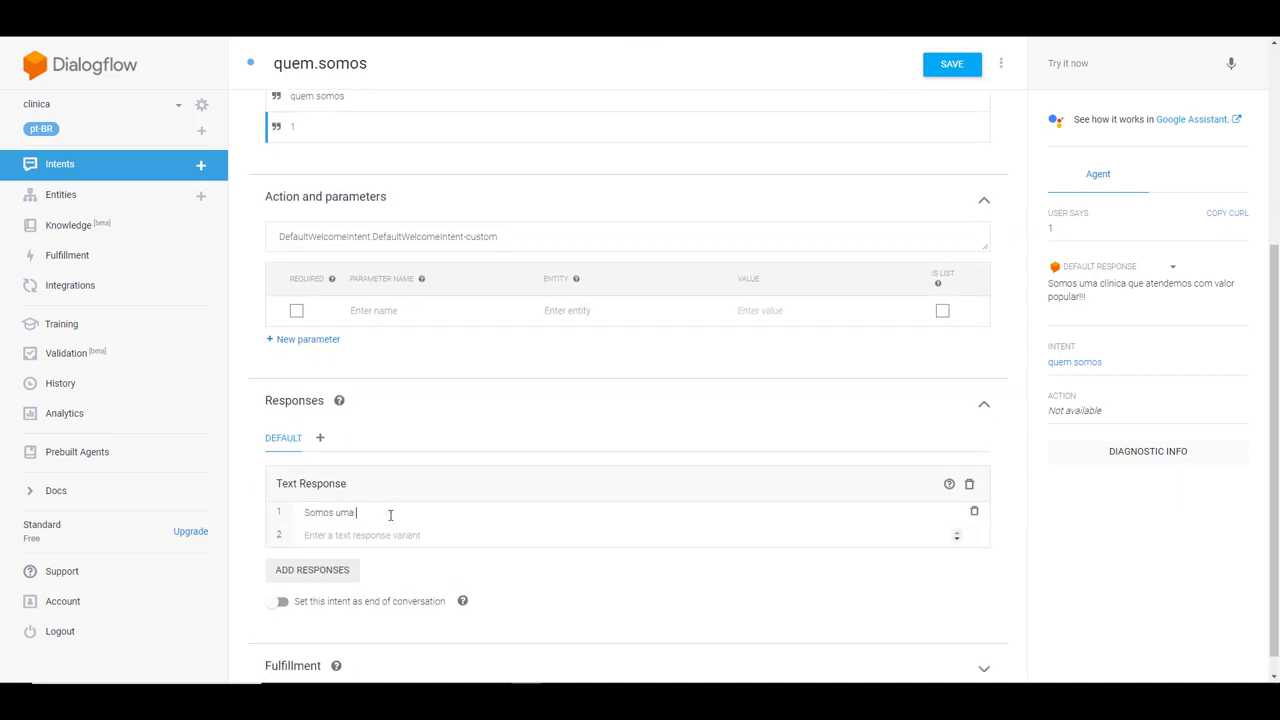
type("Clinica que atende com valor popular!!!")
left_click(953, 70)
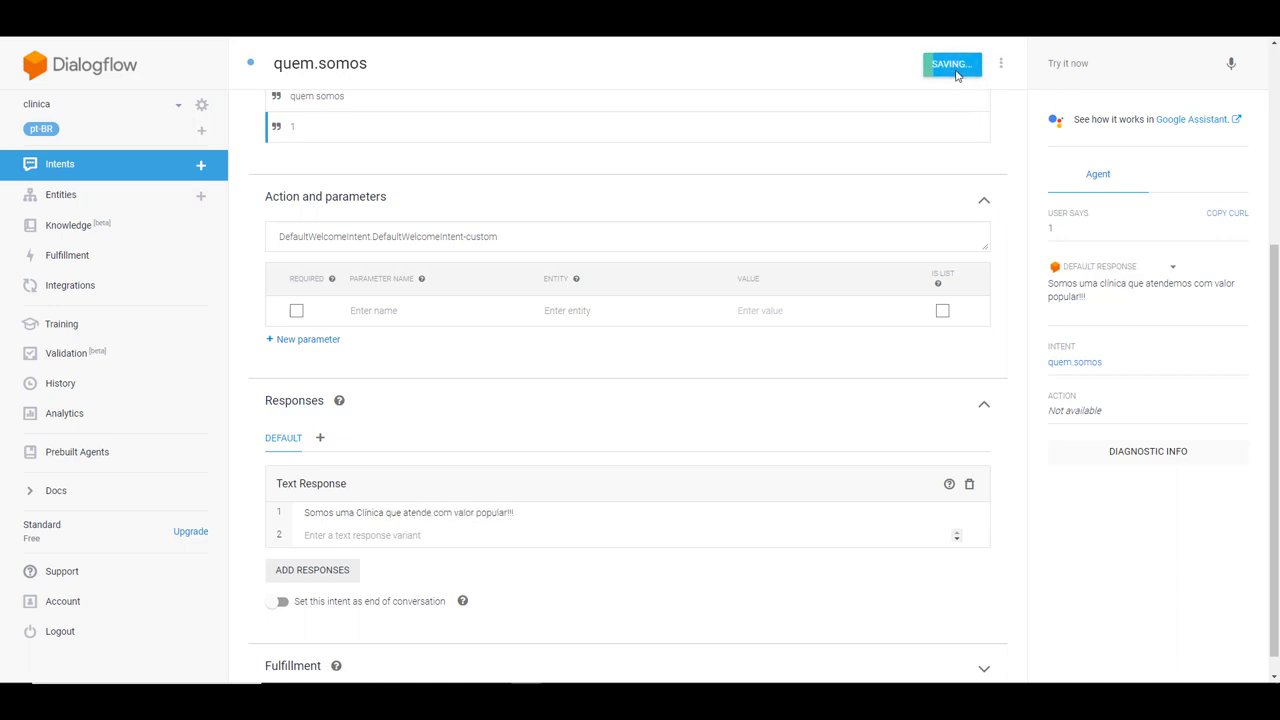
Test the agent with the greeting "bom dia" followed by menu option "1"
left_click(1062, 63)
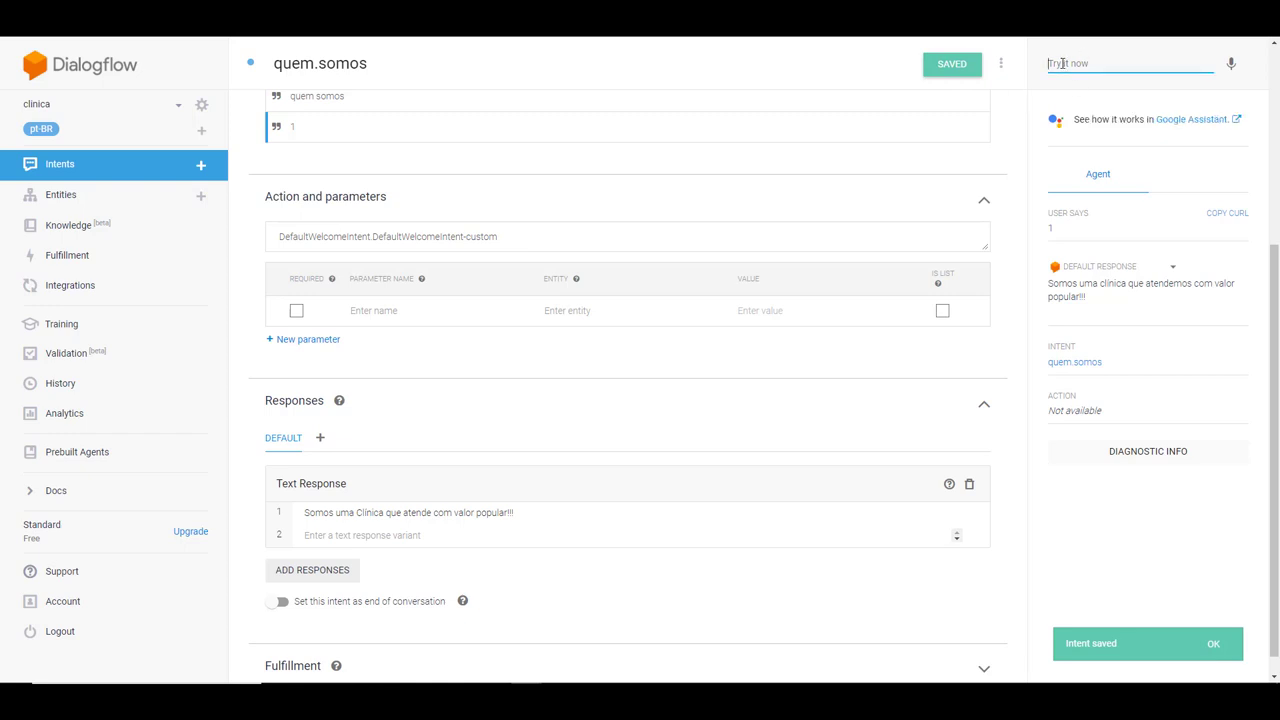
type("bom dia")
key("Return")
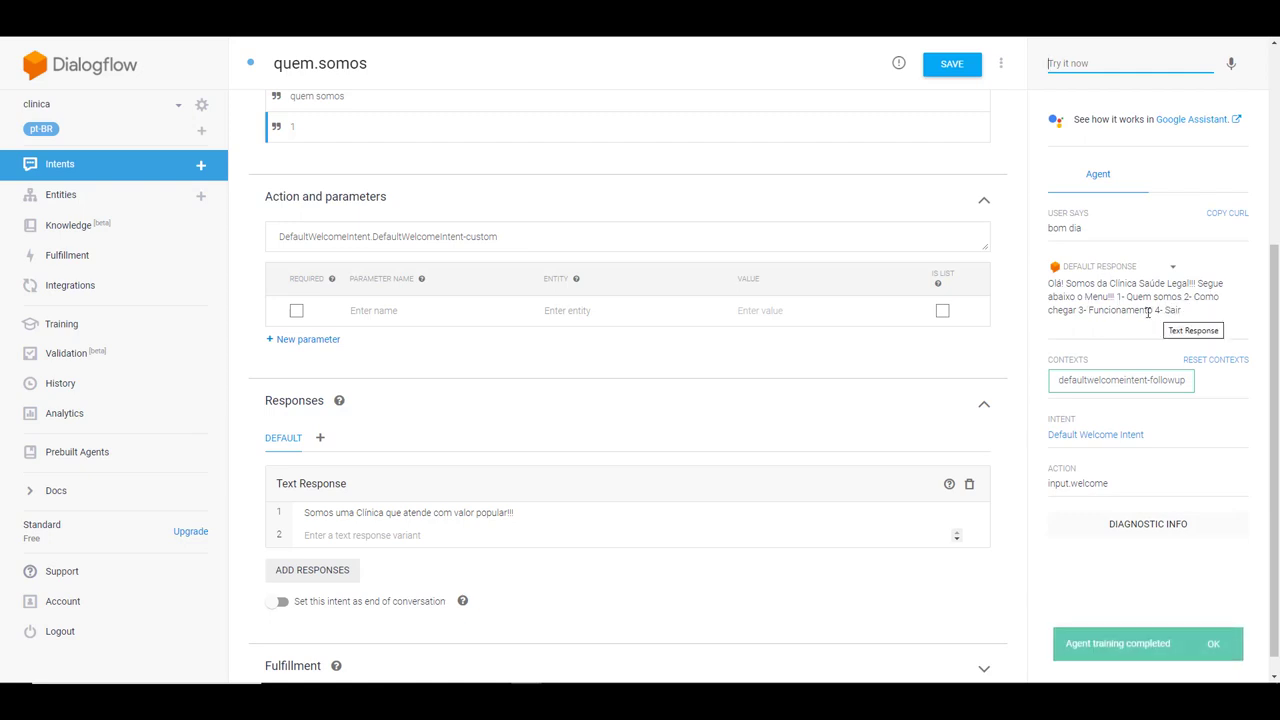
left_click(1051, 65)
type("1")
key("Return")
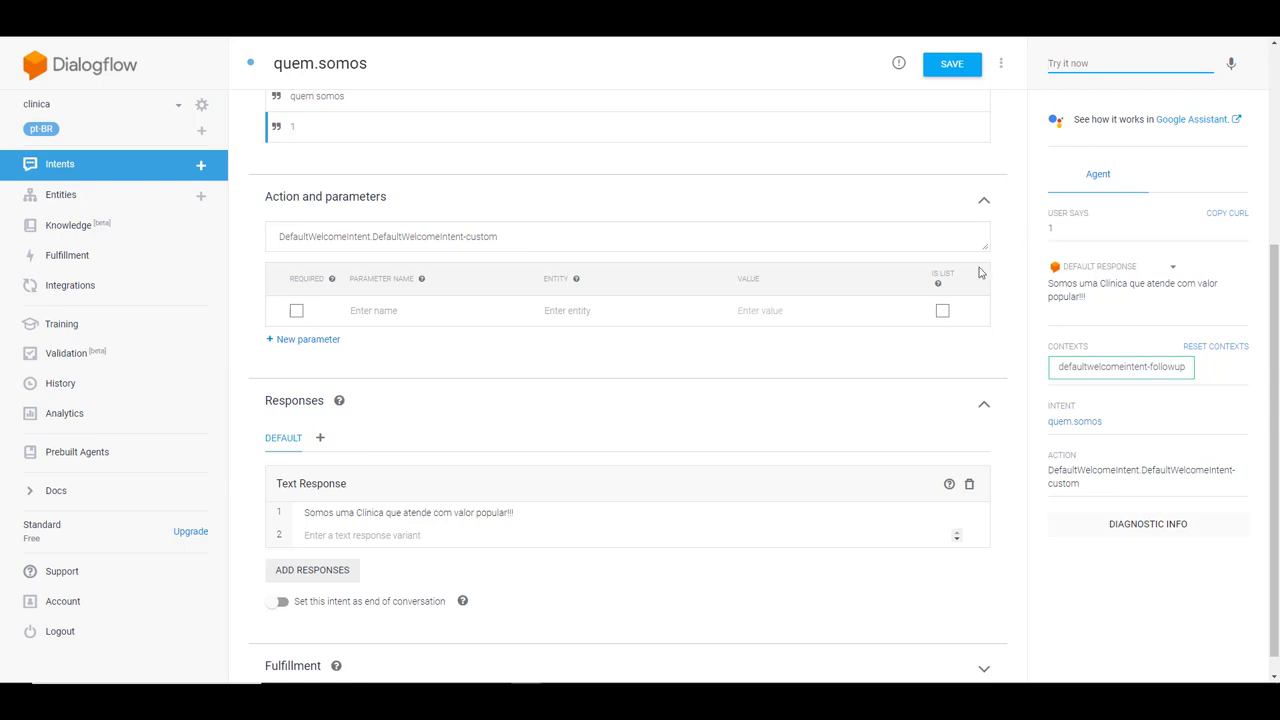
Add another custom follow-up intent to the Default Welcome Intent and rename it funcionamento
left_click(103, 166)
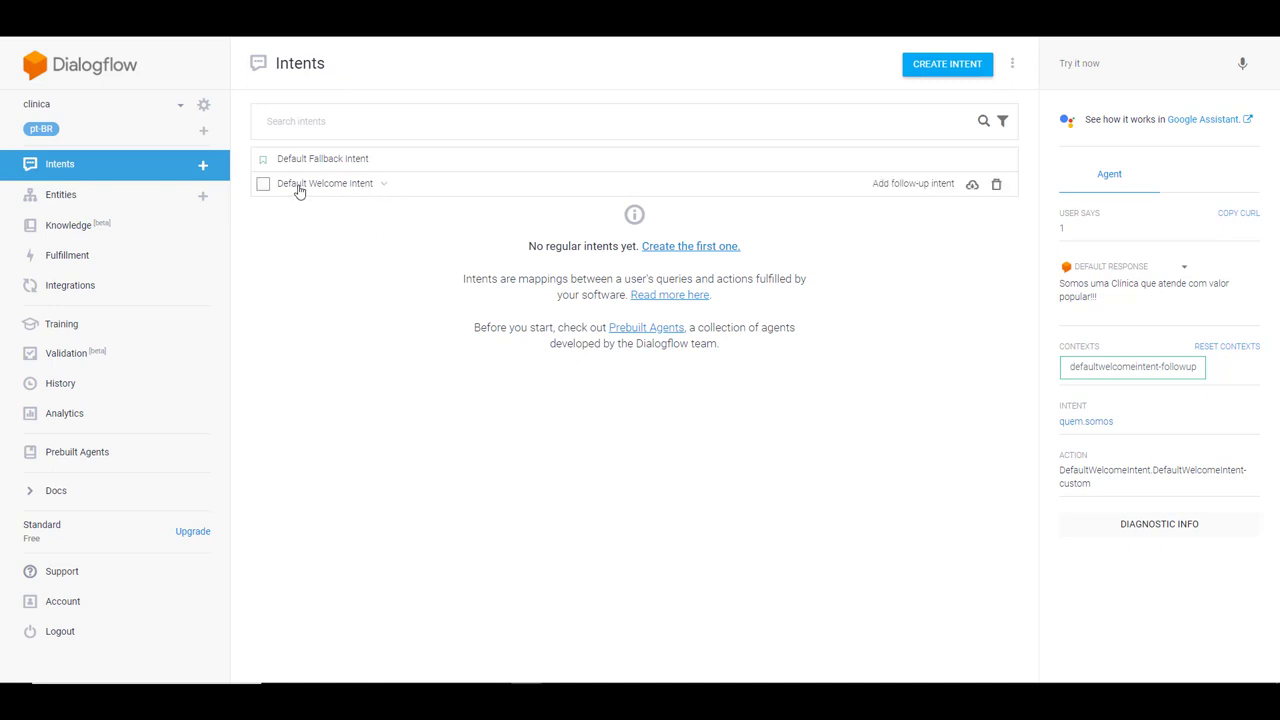
left_click(385, 187)
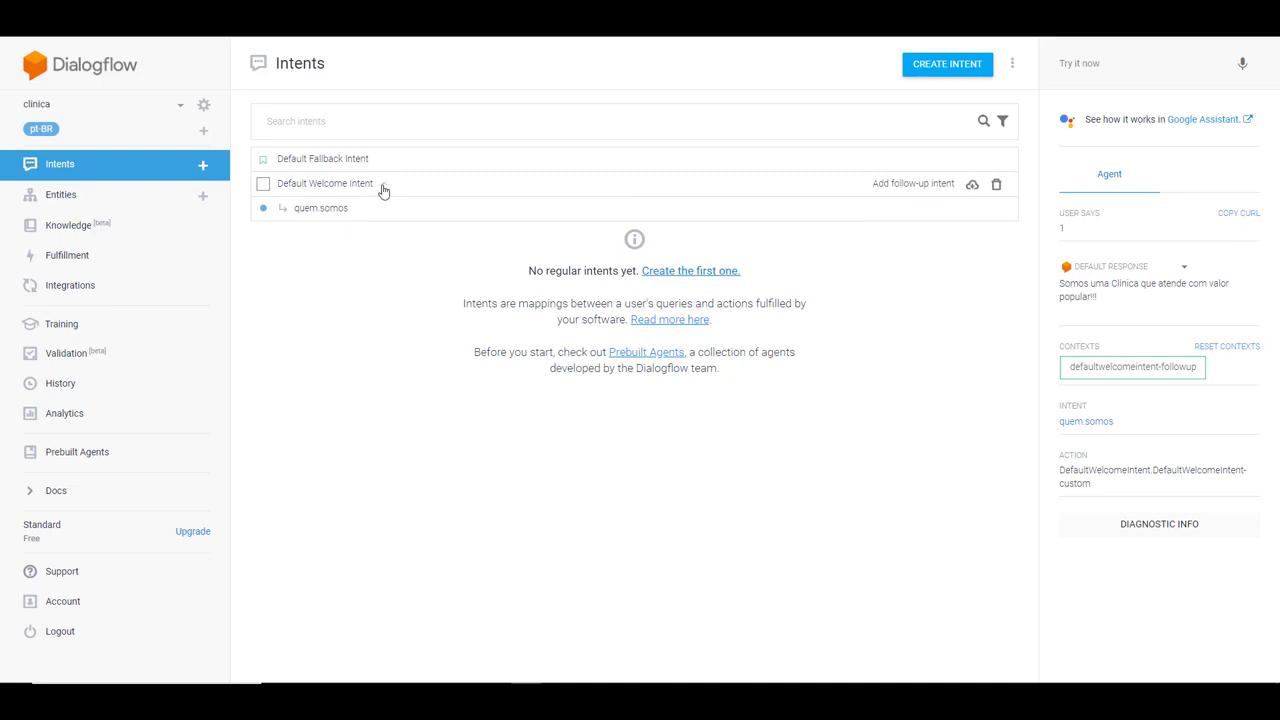
left_click(909, 186)
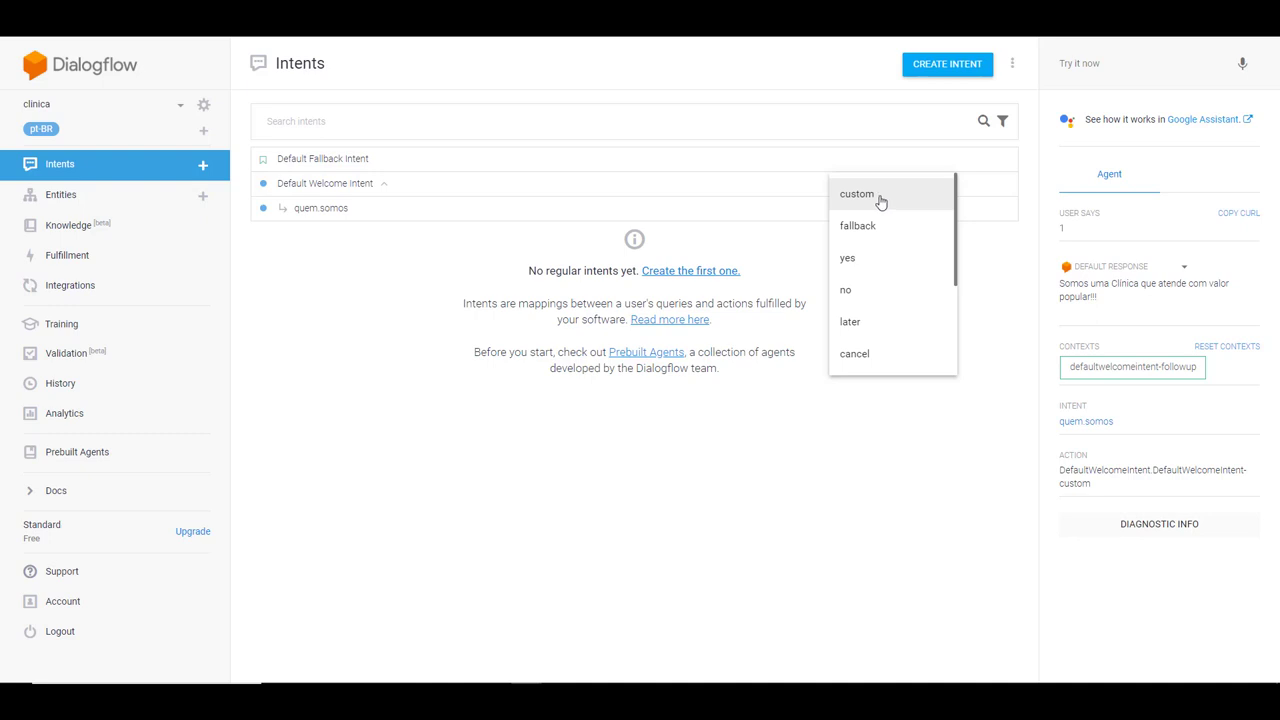
left_click(880, 200)
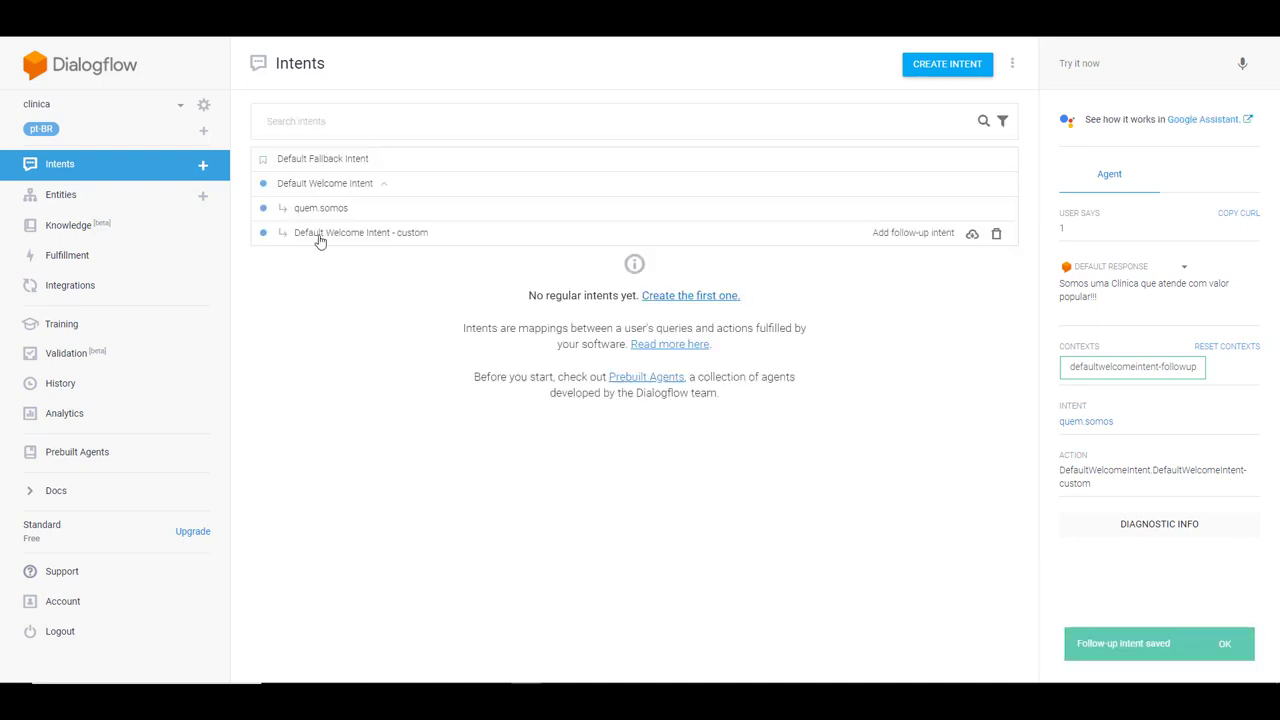
left_click(320, 238)
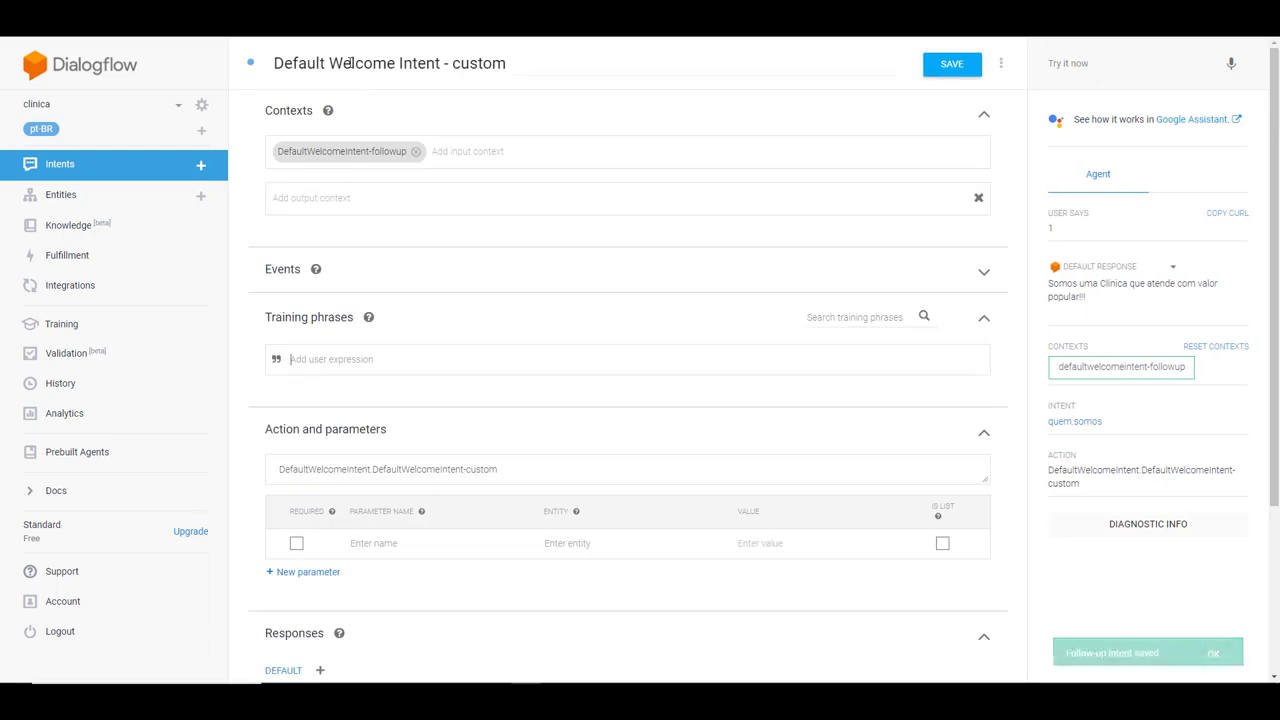
triple_click(350, 62)
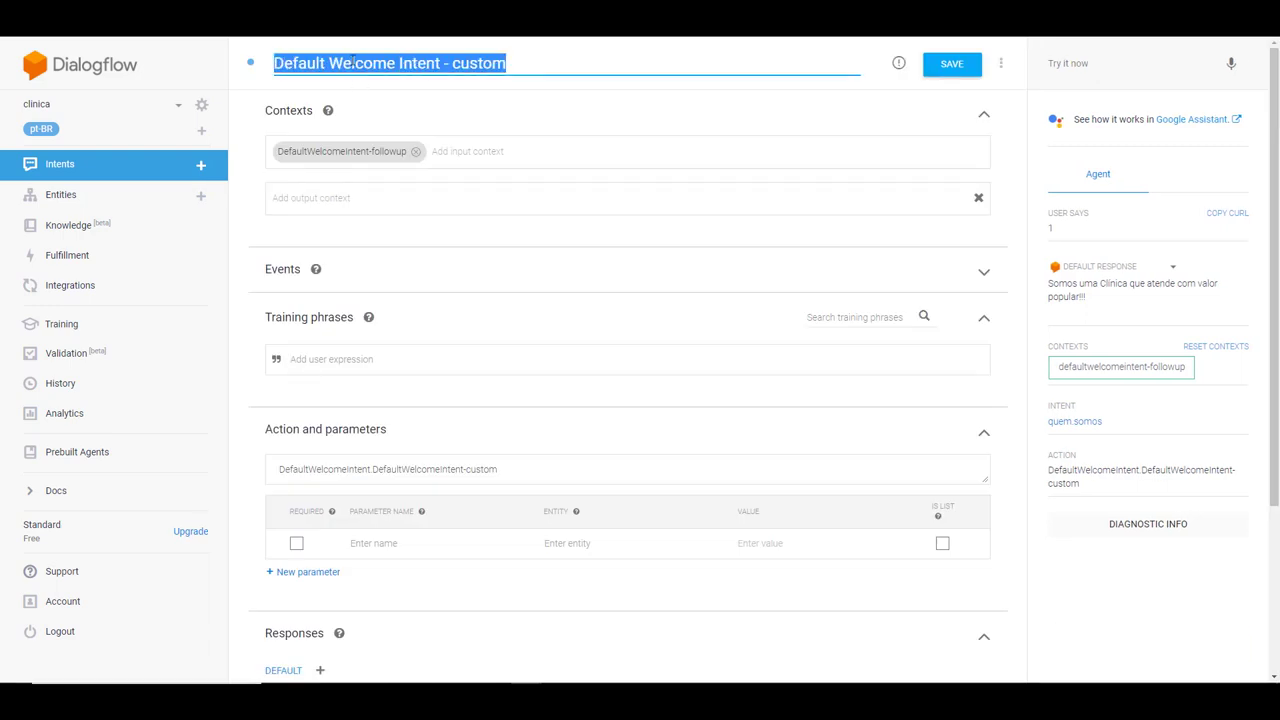
type("funcio")
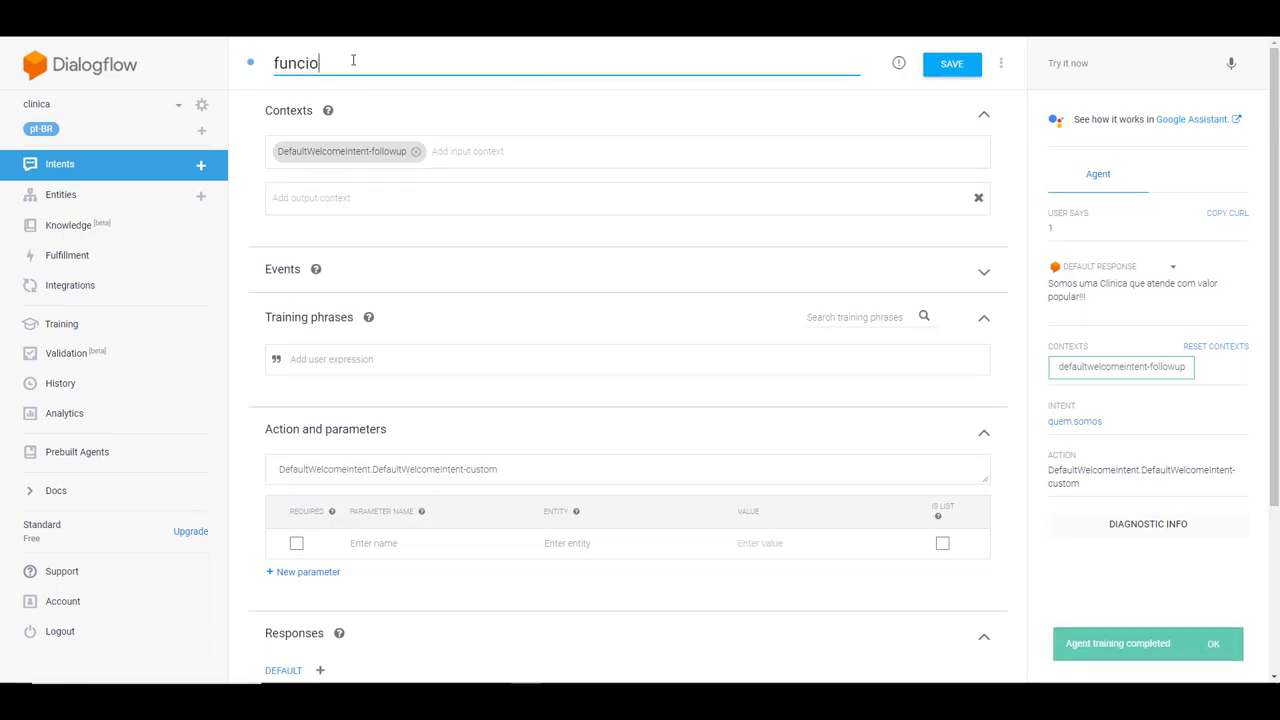
type("namento")
Add the training phrases "2" and "funcionamento", and remove the date-time entity annotation from "2"
left_click(360, 364)
key("BackSpace")
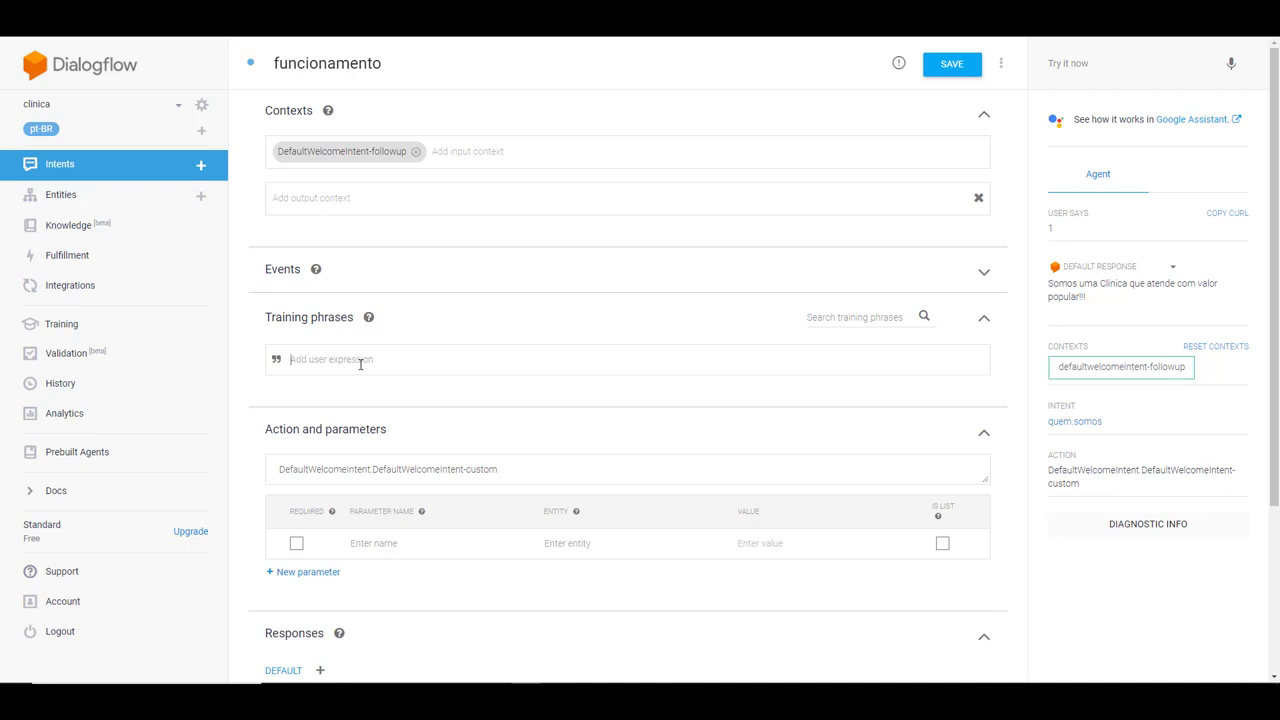
type("2")
key("Return")
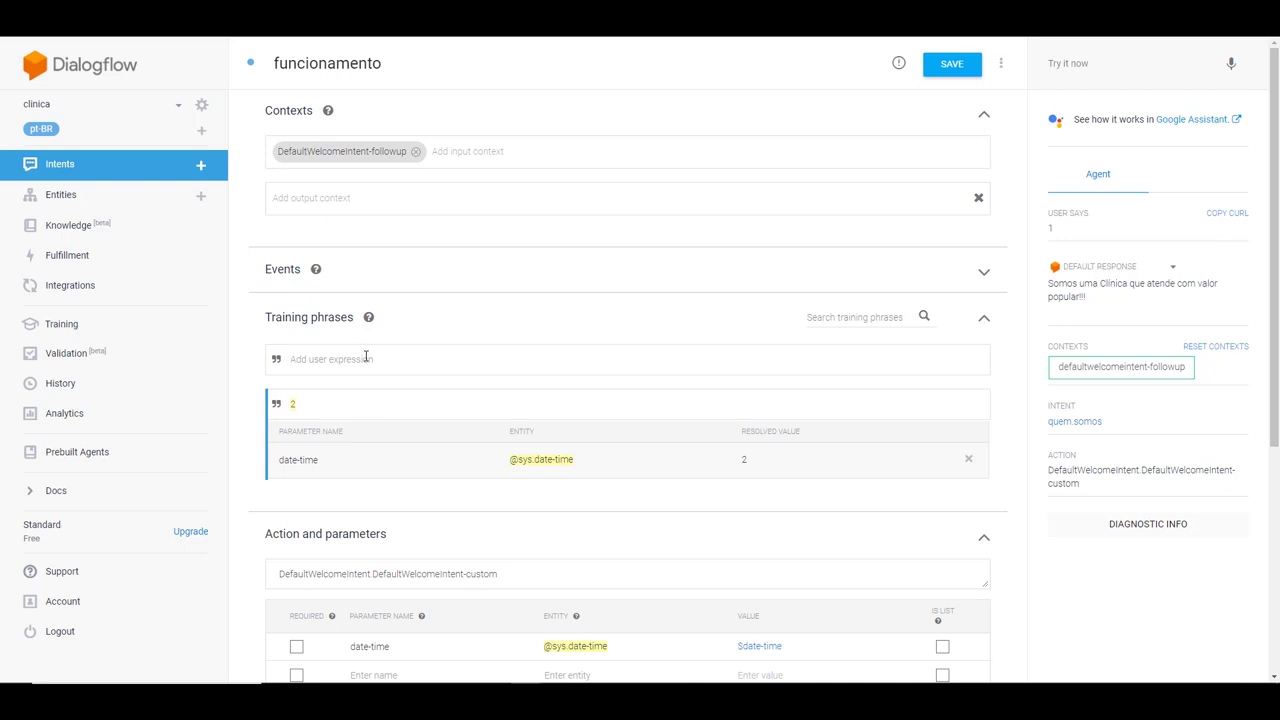
type("funcionamento")
key("Return")
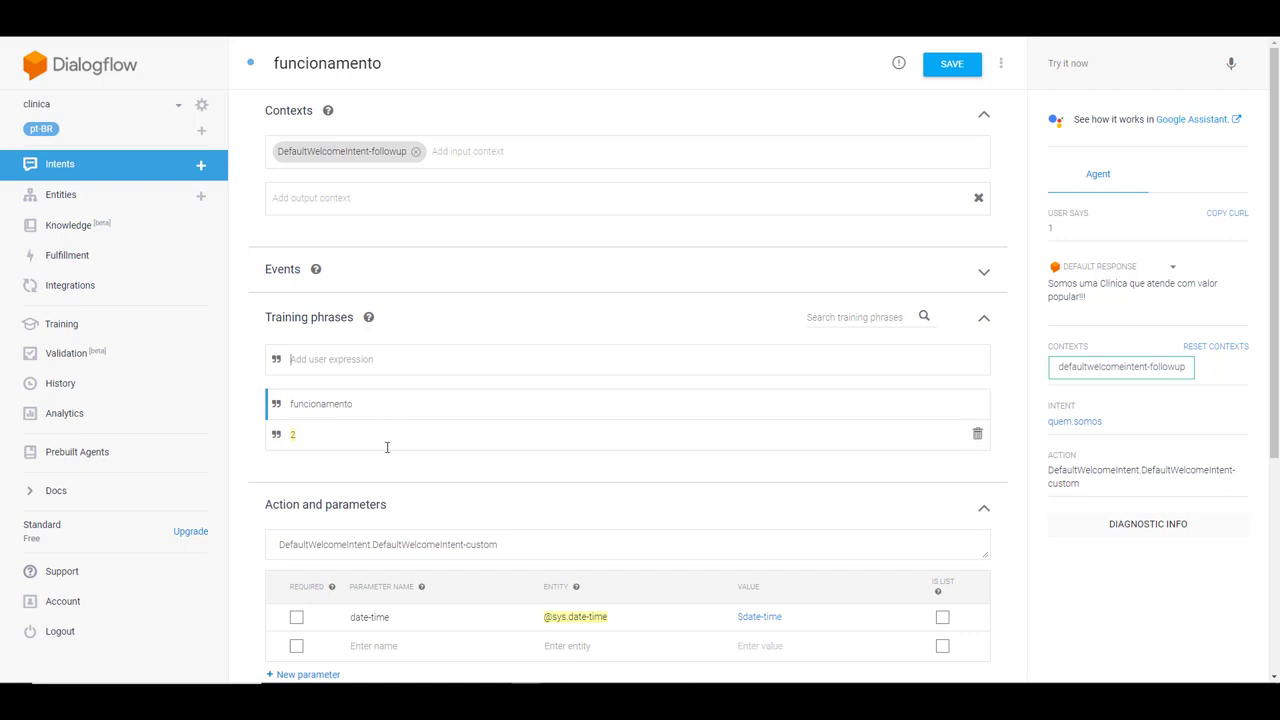
left_click(292, 434)
left_click(475, 392)
Enter the text response "Funcionamos todos os dias de 6h às 20h (Inclusive feriado!!!)" for funcionamento and save the intent
scroll(417, 510, "down", 3)
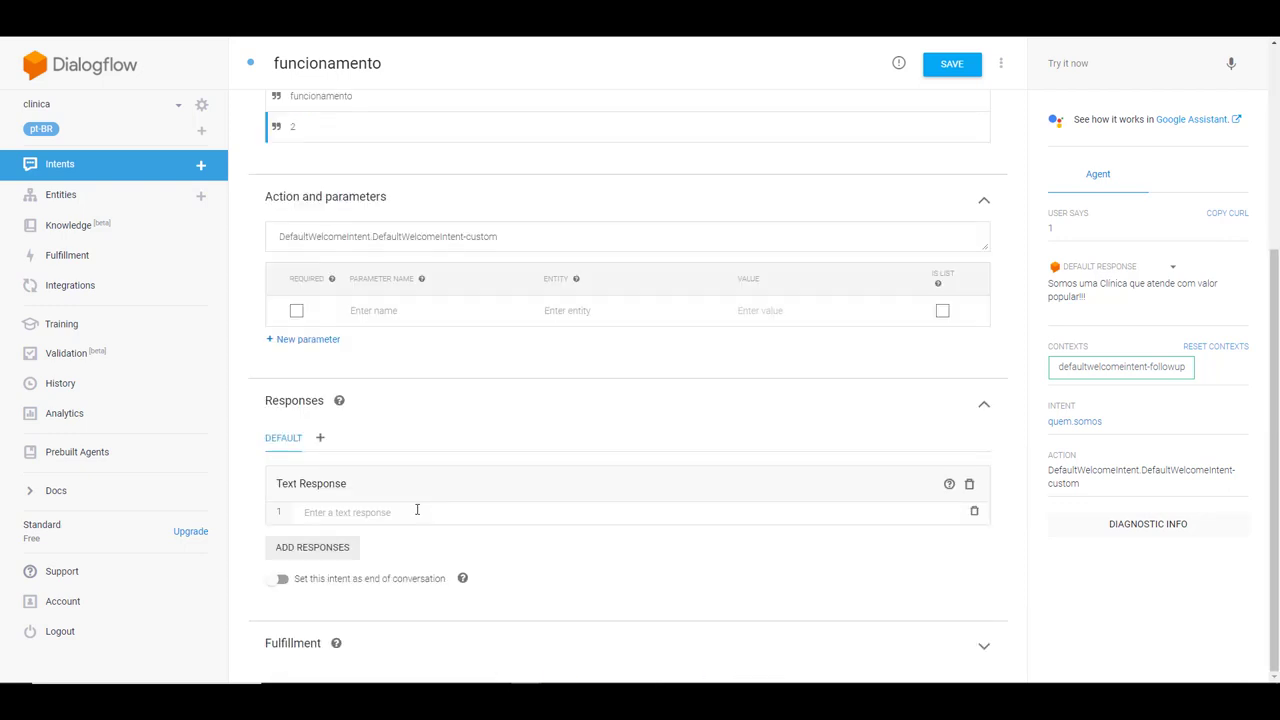
type("Funcionamos t")
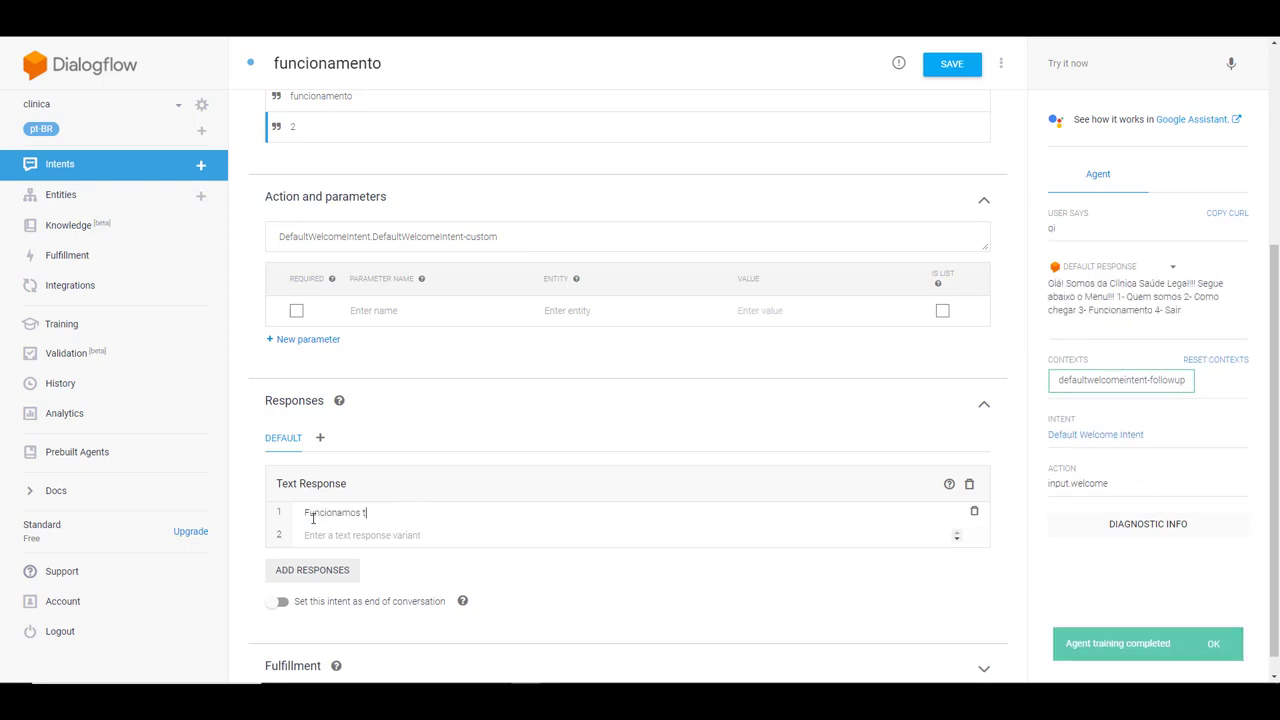
type("odos os dias de 6h às")
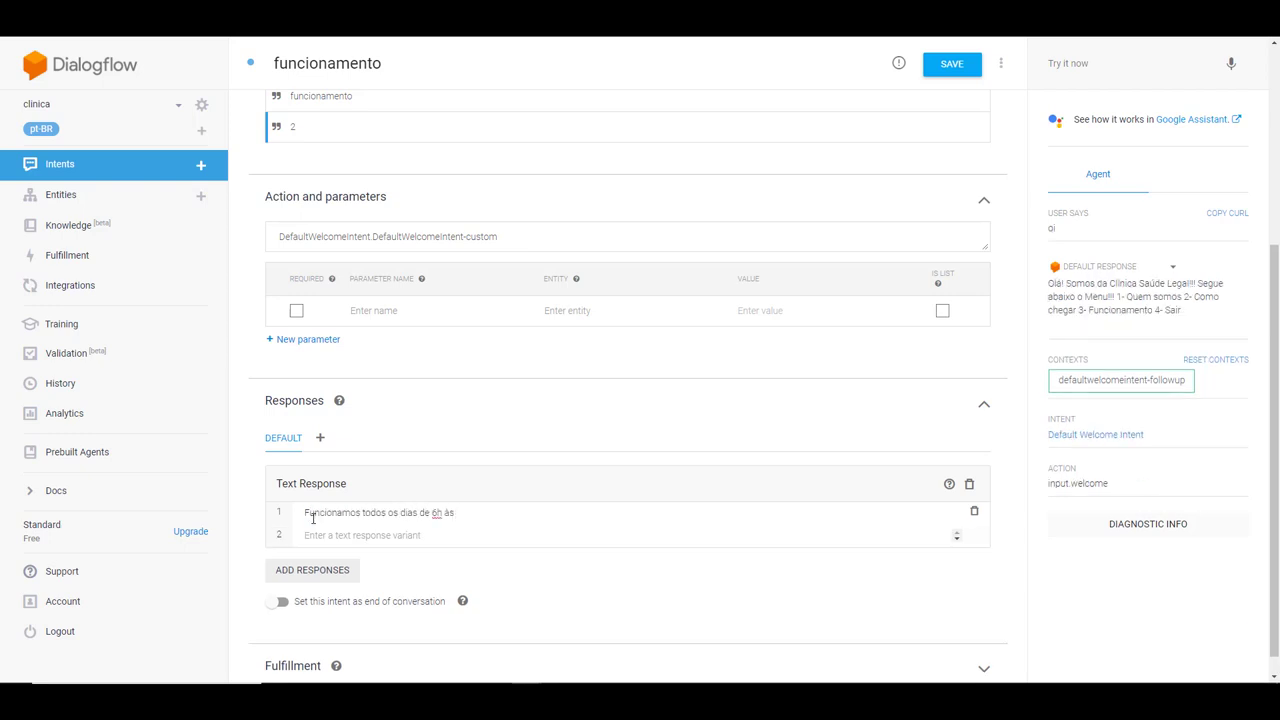
type(" 20h Inclusive feriasod")
type("(Inclusive feriado!!!")
key("End")
type(")")
left_click(952, 64)
Test the agent with the greeting "oi" followed by menu option "2"
left_click(1071, 63)
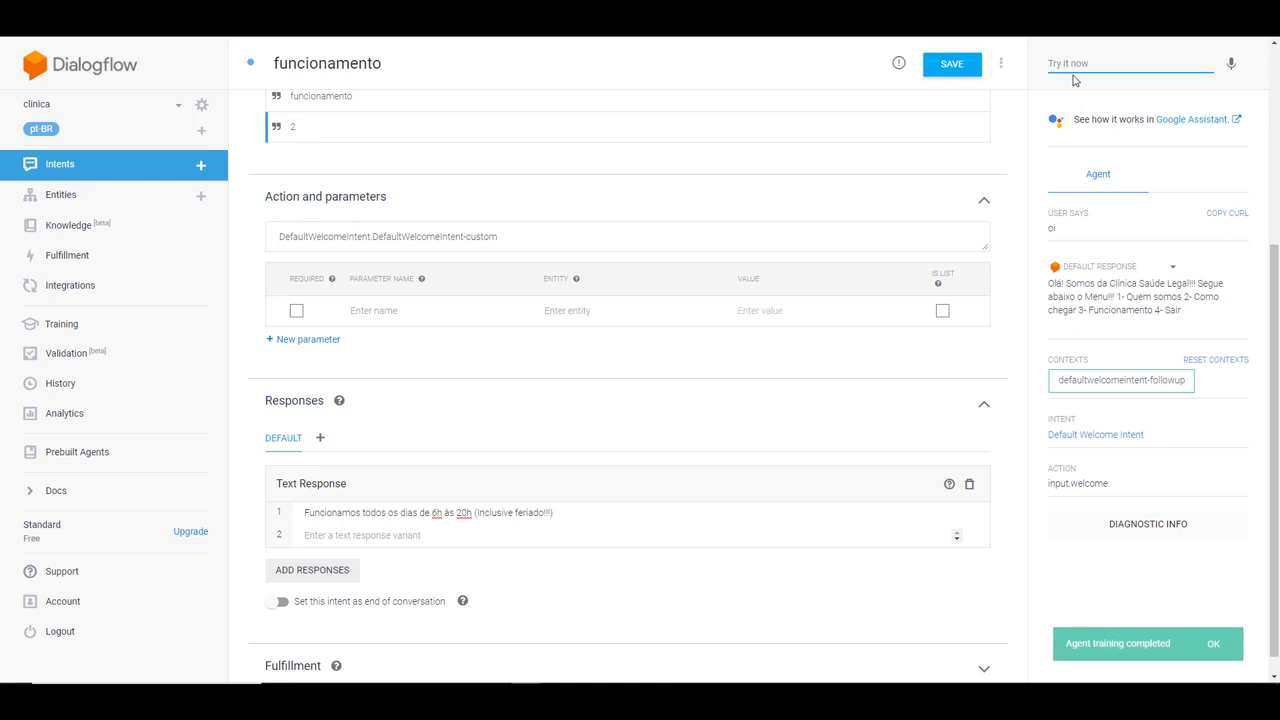
type("oi")
key("Return")
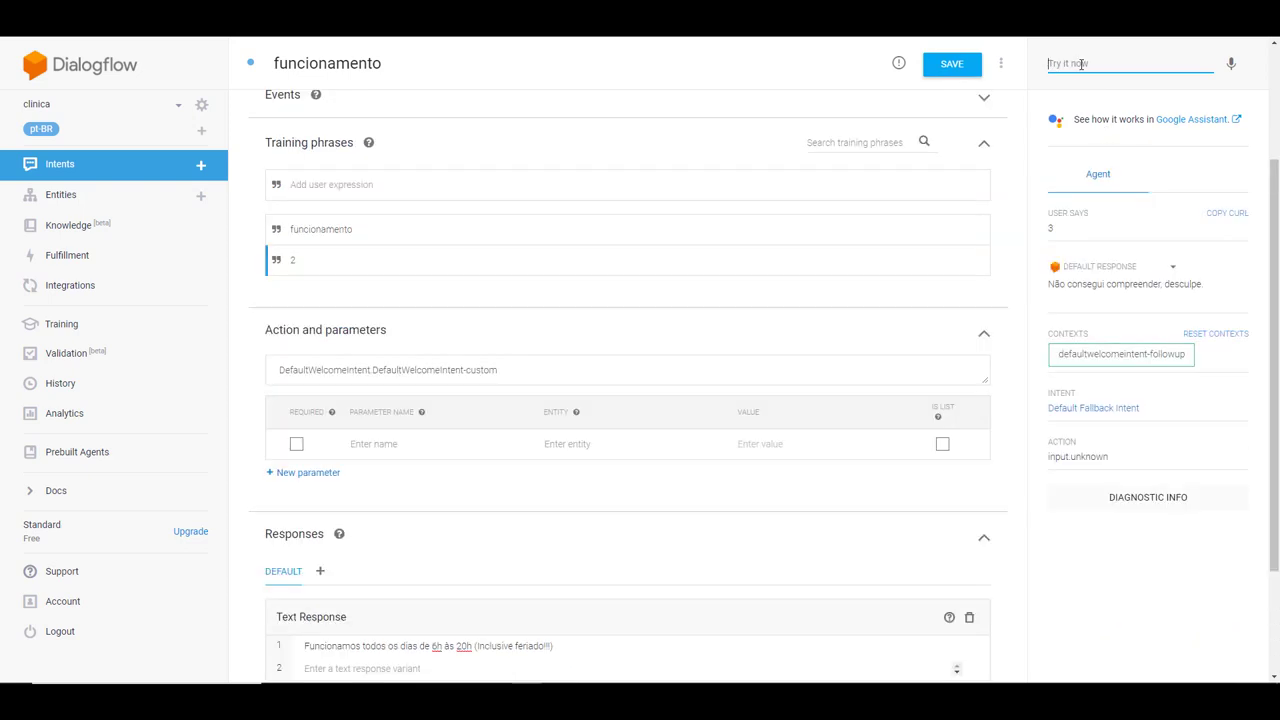
type("2")
key("Return")
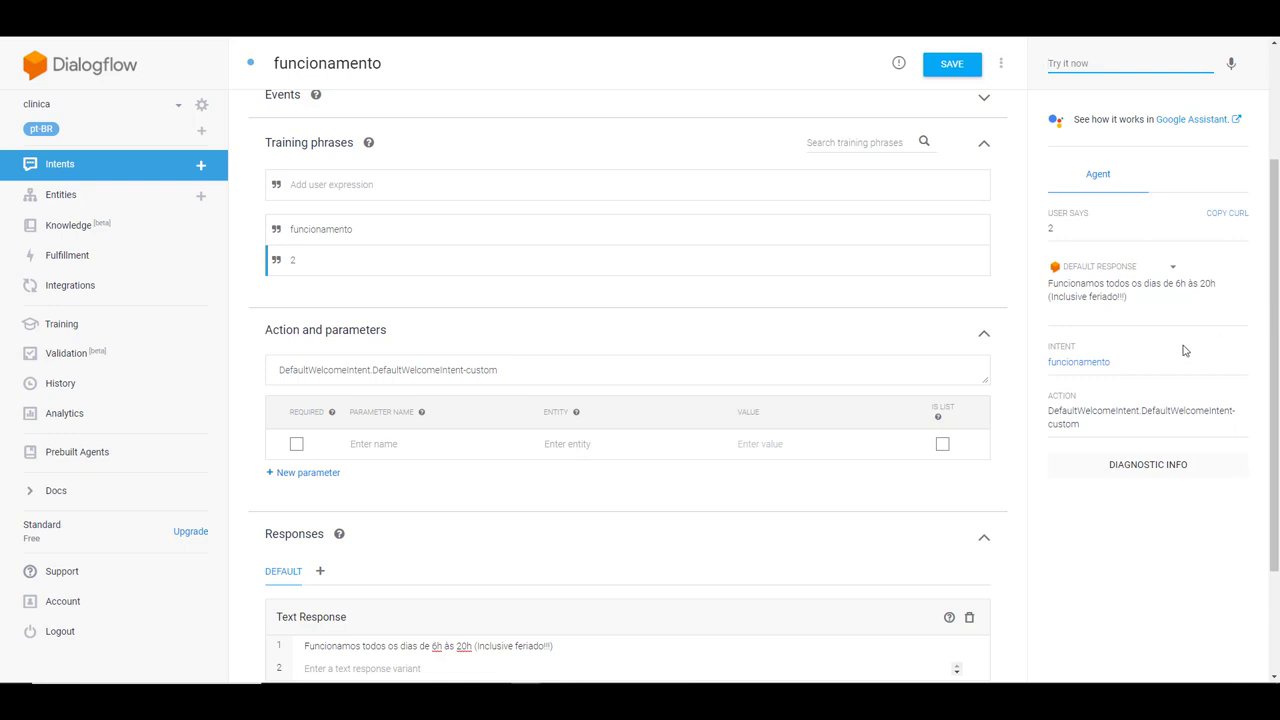
Reorder the Default Welcome Intent's menu response to "2- Funcionamento" and "3- Como chegar", and save the intent
left_click(70, 170)
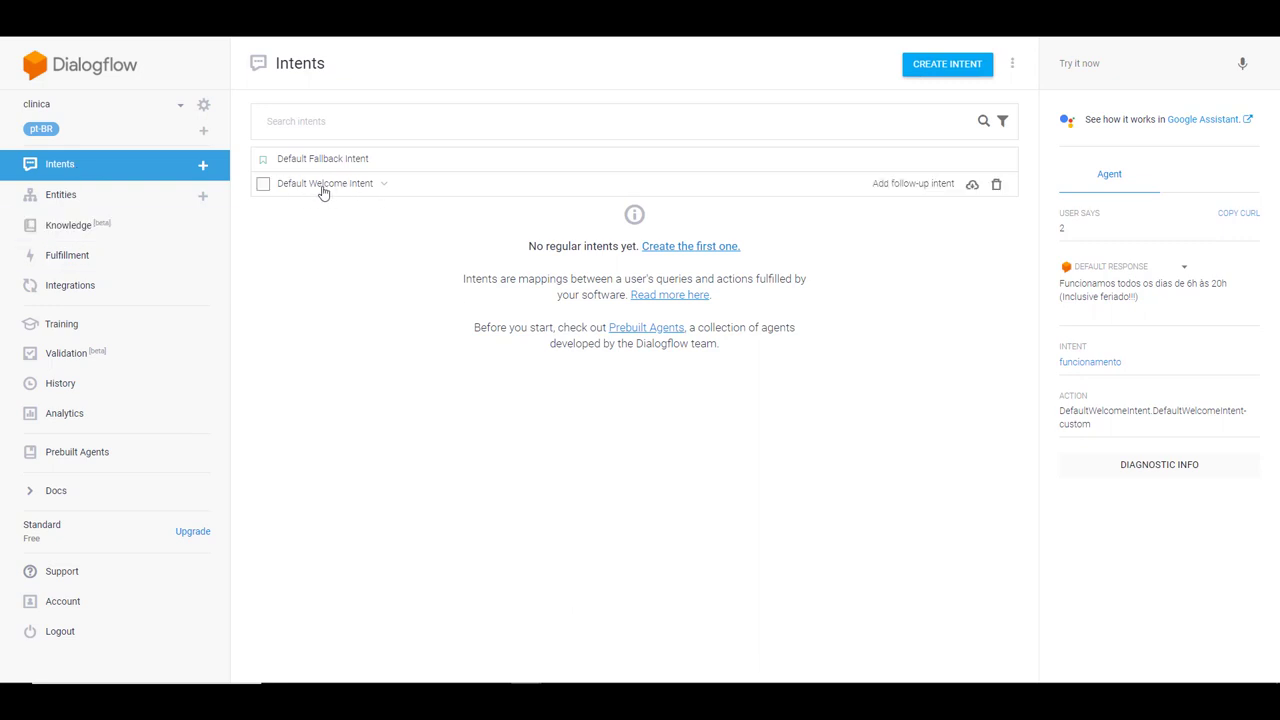
left_click(383, 184)
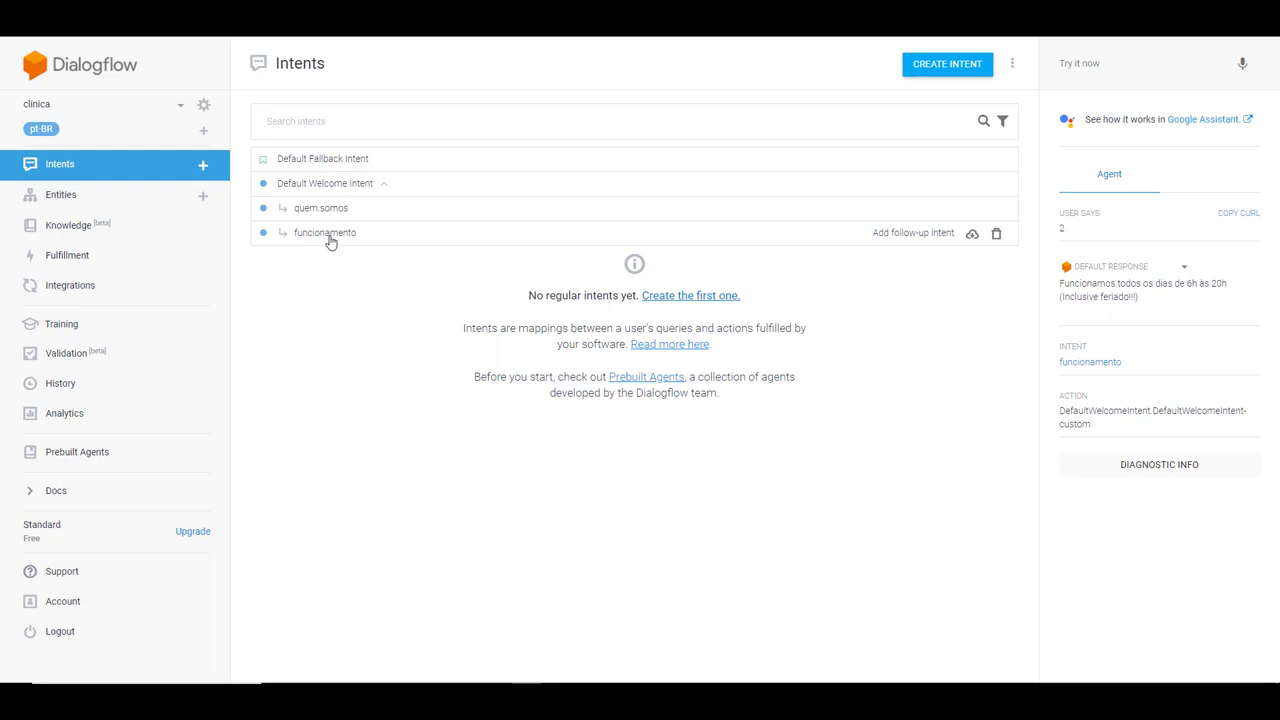
left_click(414, 189)
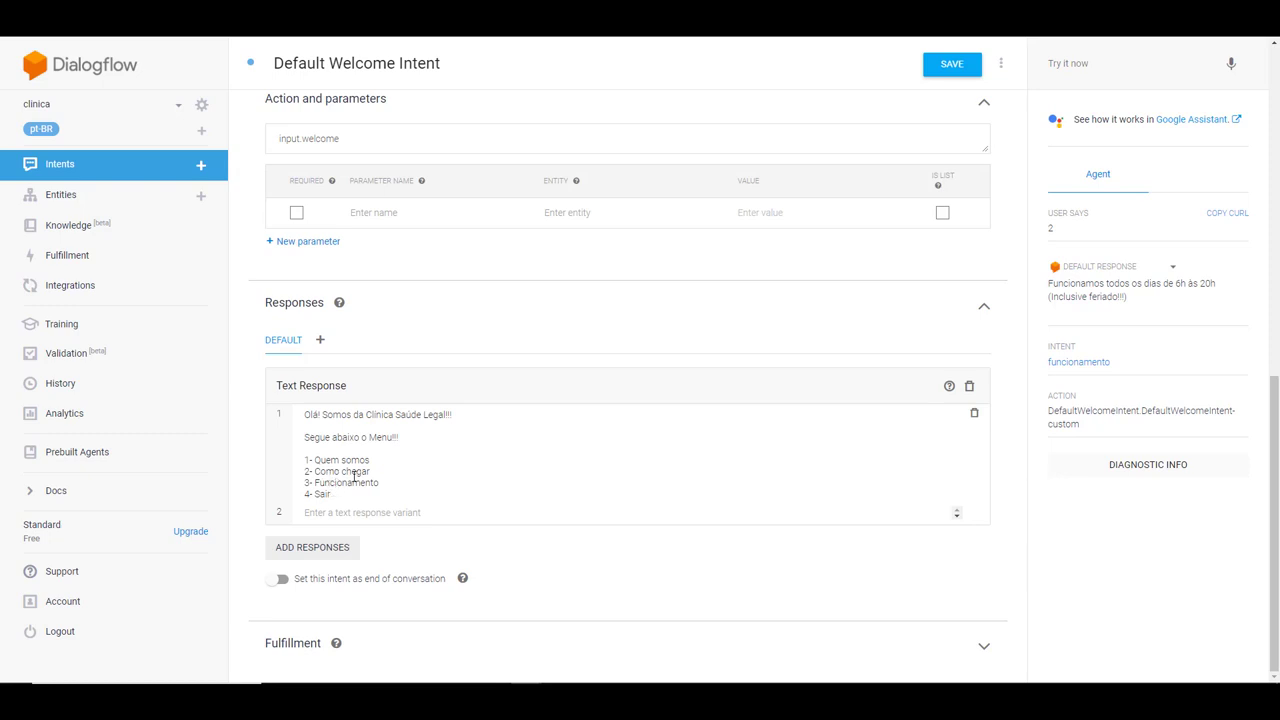
left_click_drag(315, 474, 406, 481)
type("Funcionamento")
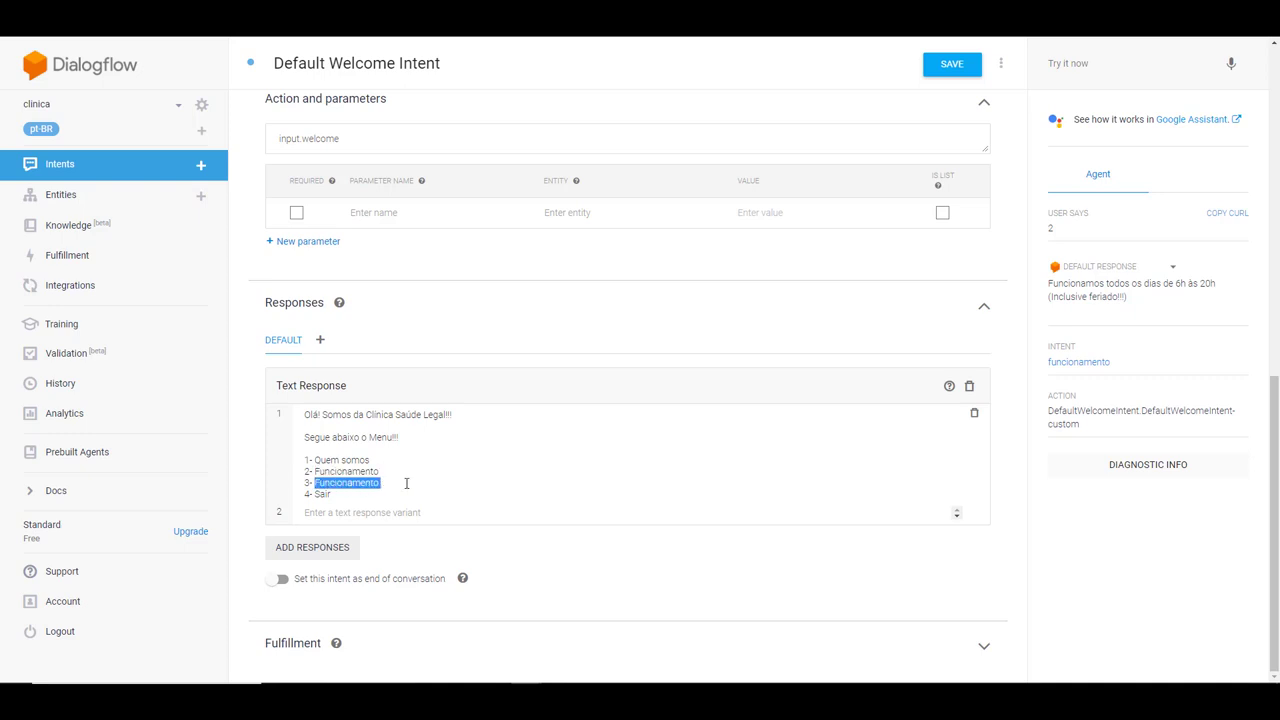
type(" 3- Como chegar")
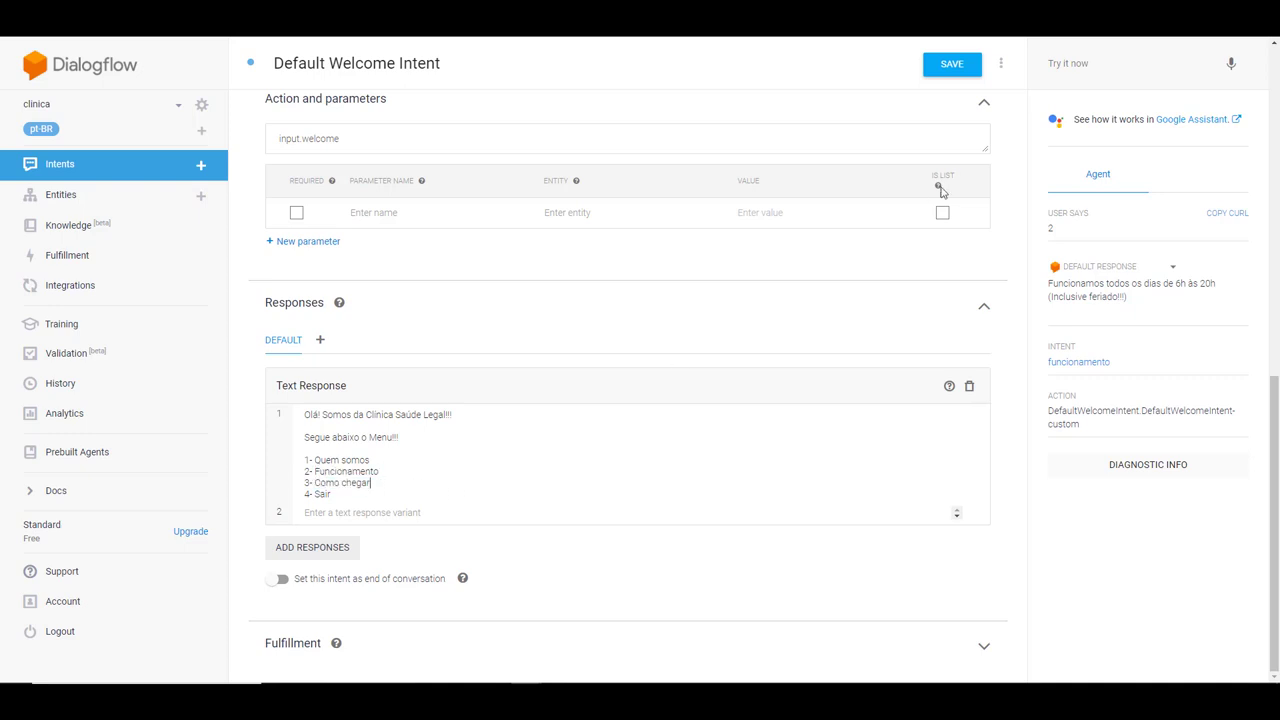
left_click(951, 70)
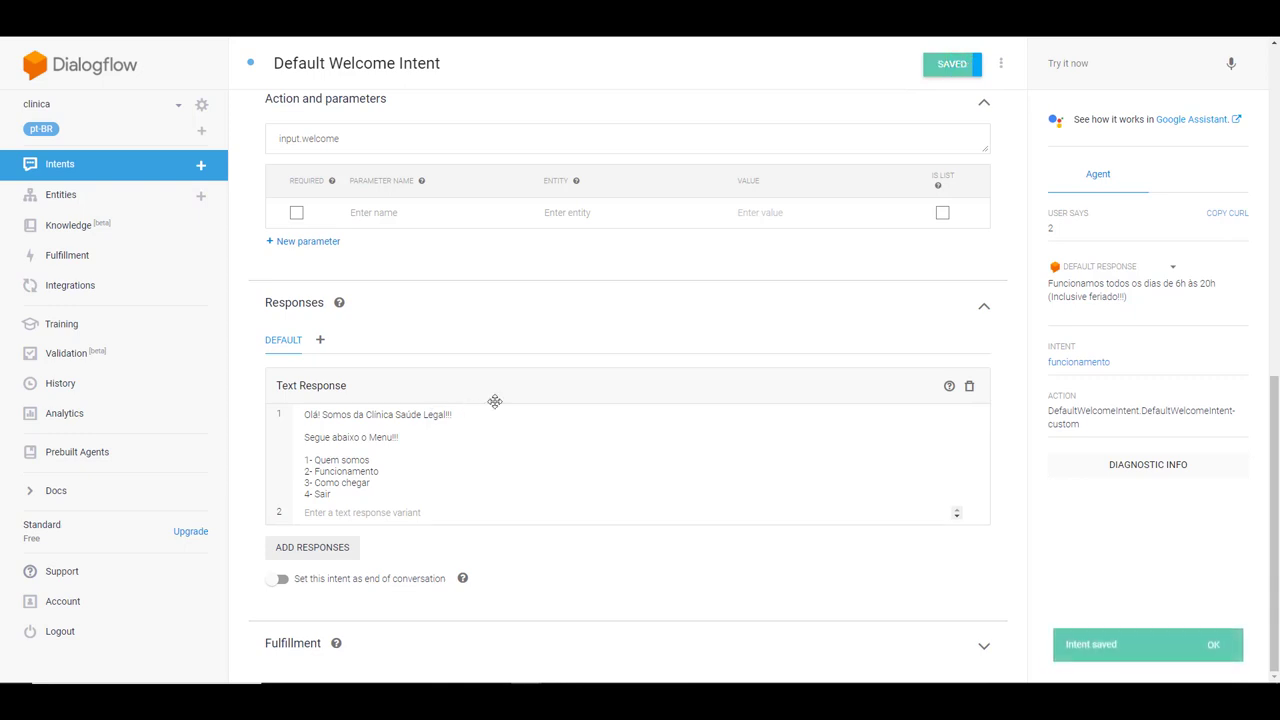
Add a third custom follow-up intent to the Default Welcome Intent, rename it como.chegar and save it
left_click(106, 170)
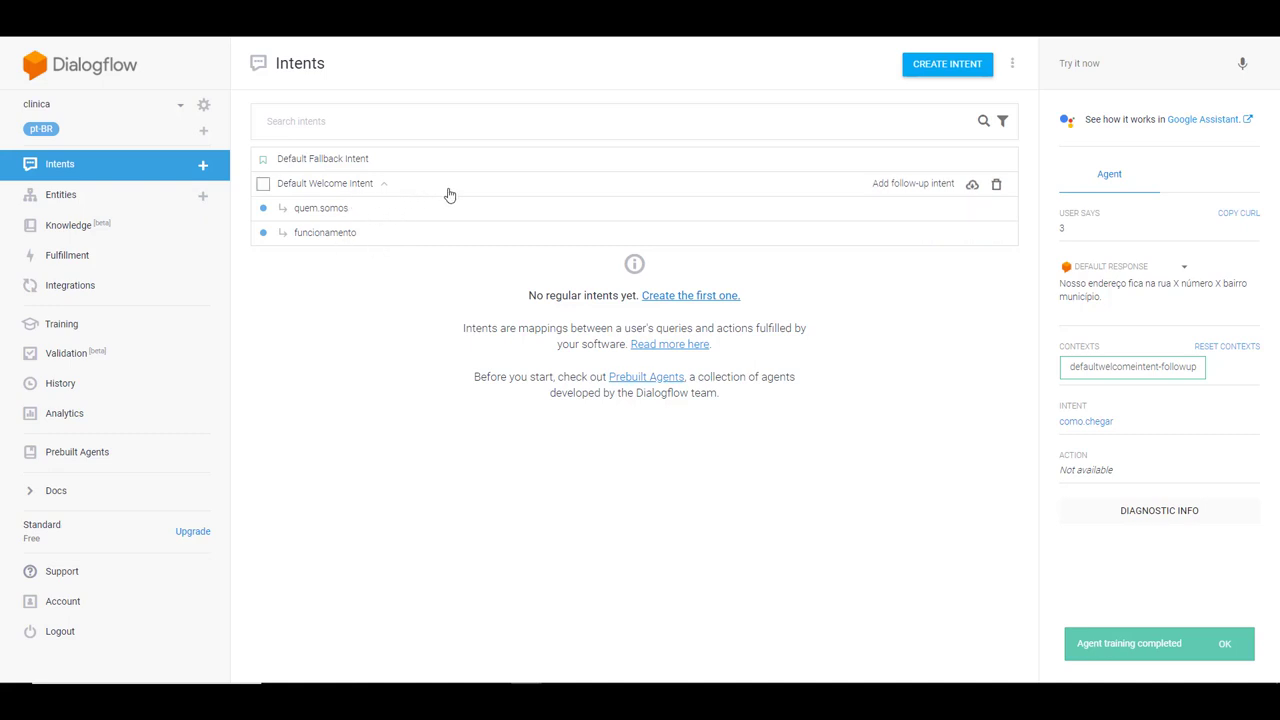
left_click(908, 192)
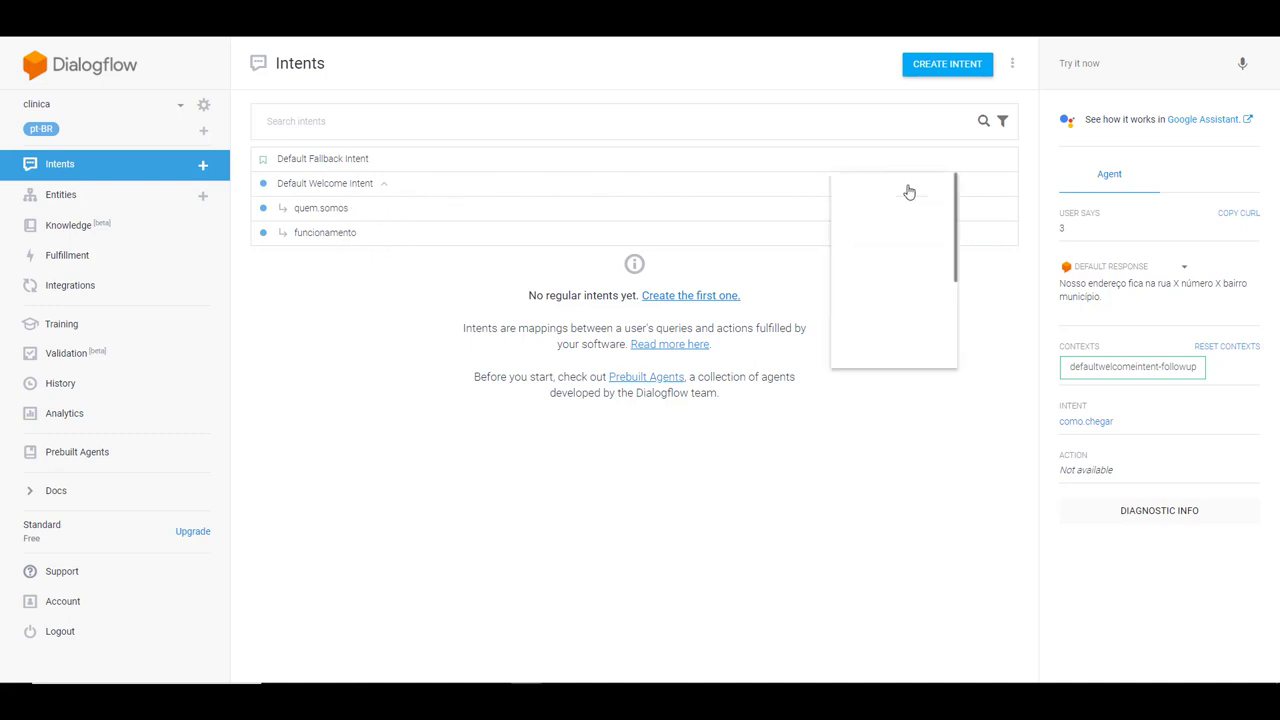
left_click(891, 200)
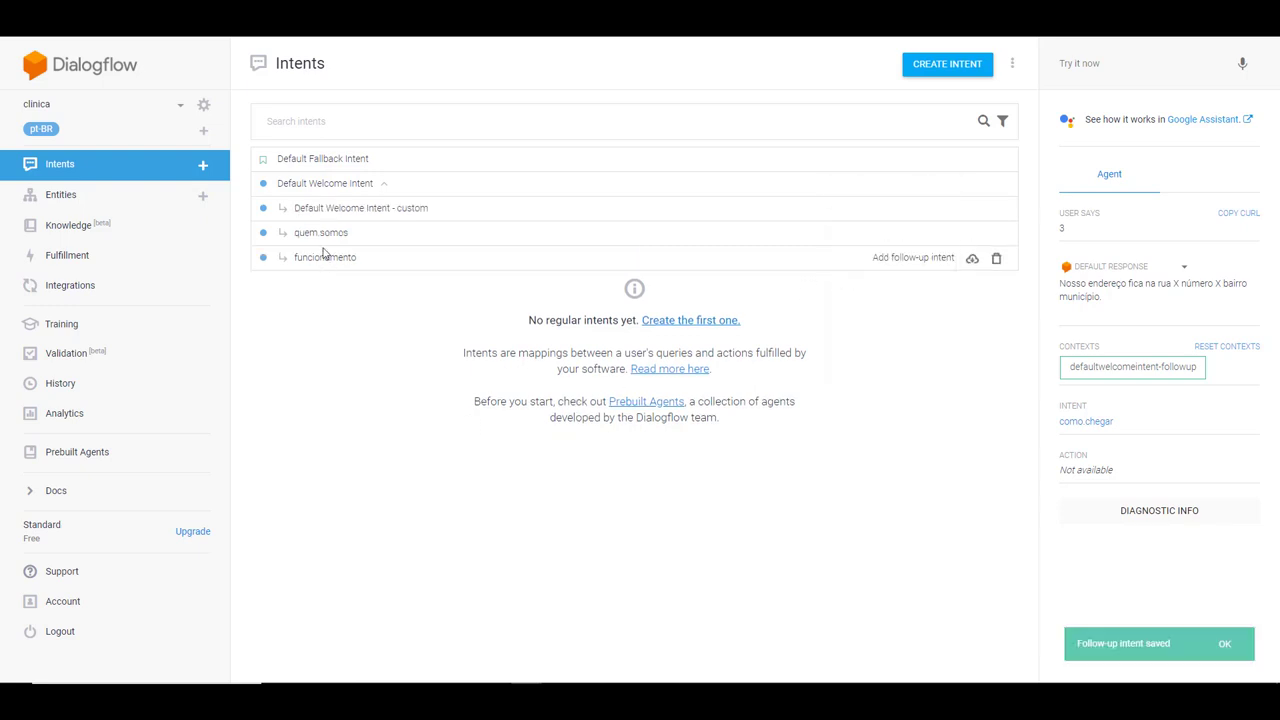
left_click(352, 210)
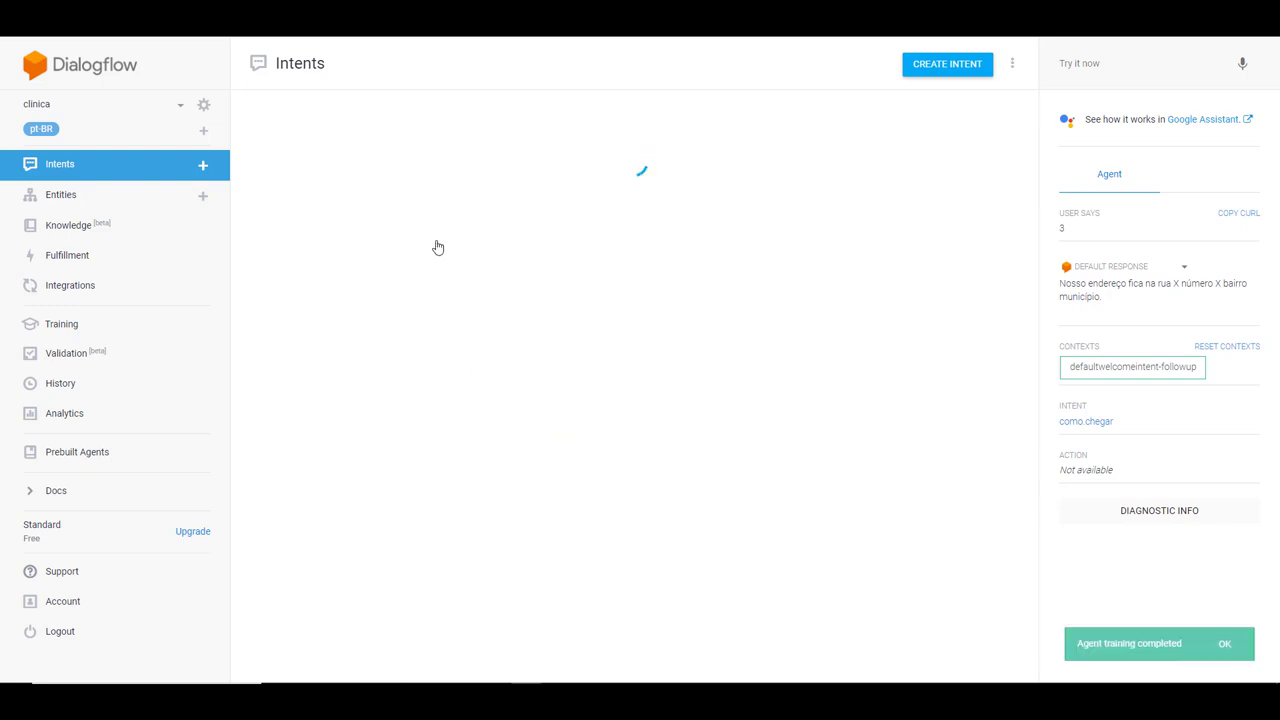
left_click(373, 66)
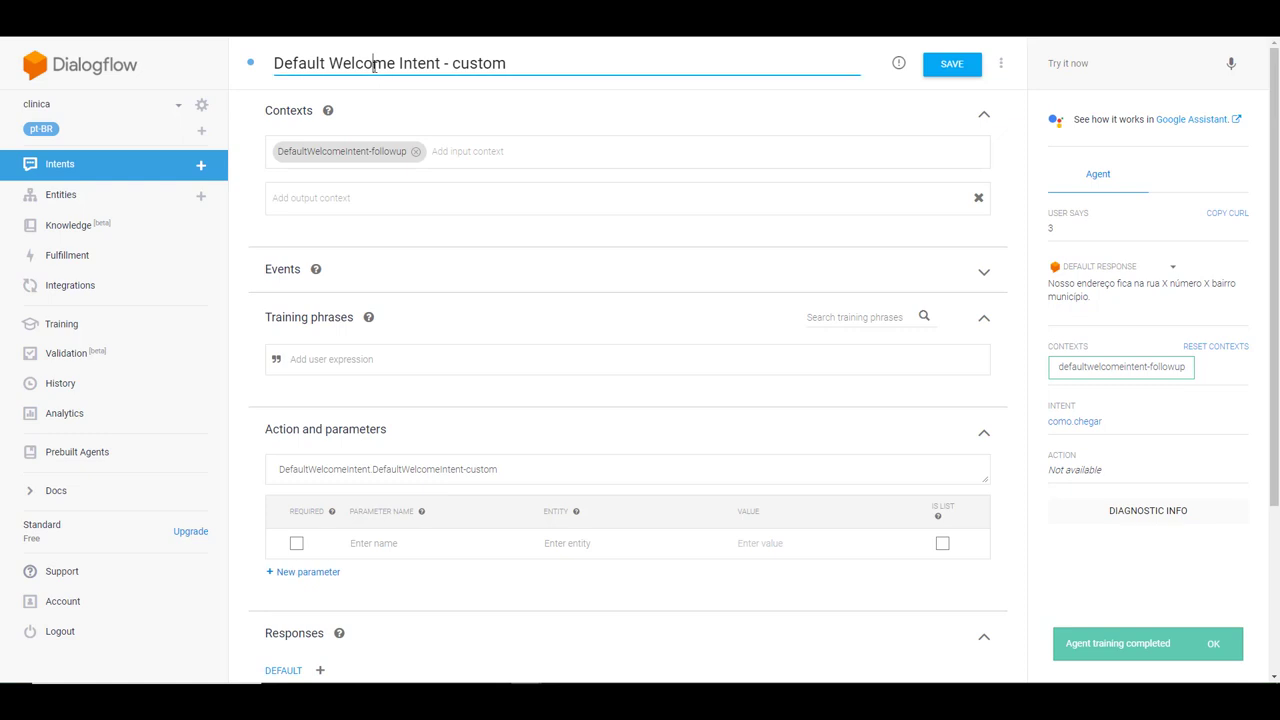
double_click(373, 66)
key("ctrl+a")
type("como.chegar")
key("Return")
left_click(416, 360)
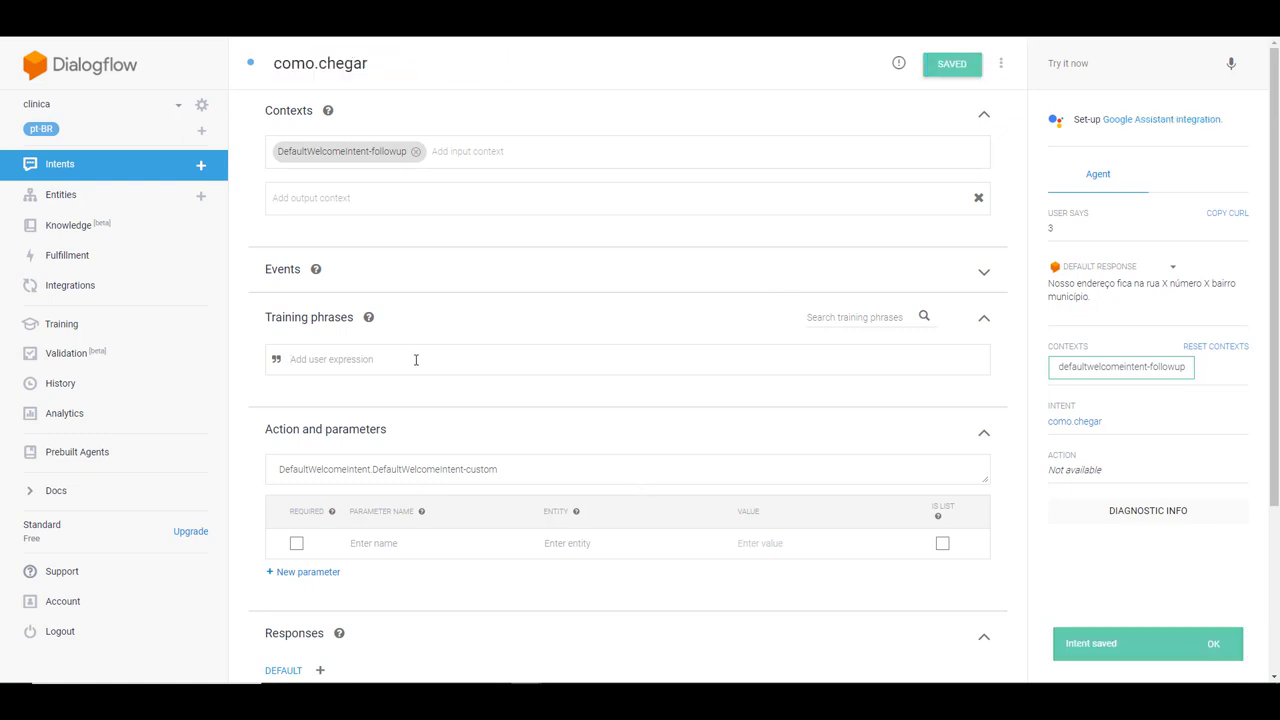
Add the training phrases "3", "como chegar" and "onde fica" to como.chegar and remove the date-time annotation from "3"
type("3")
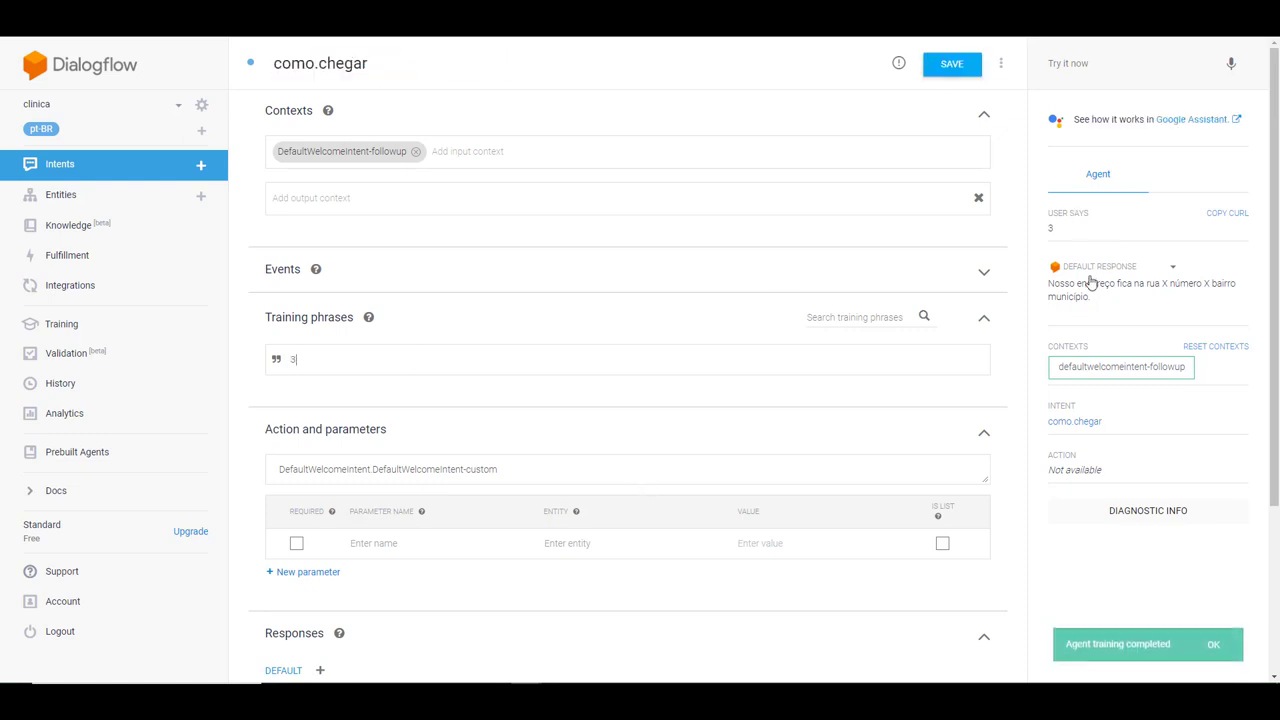
scroll(1090, 414, "down", 1)
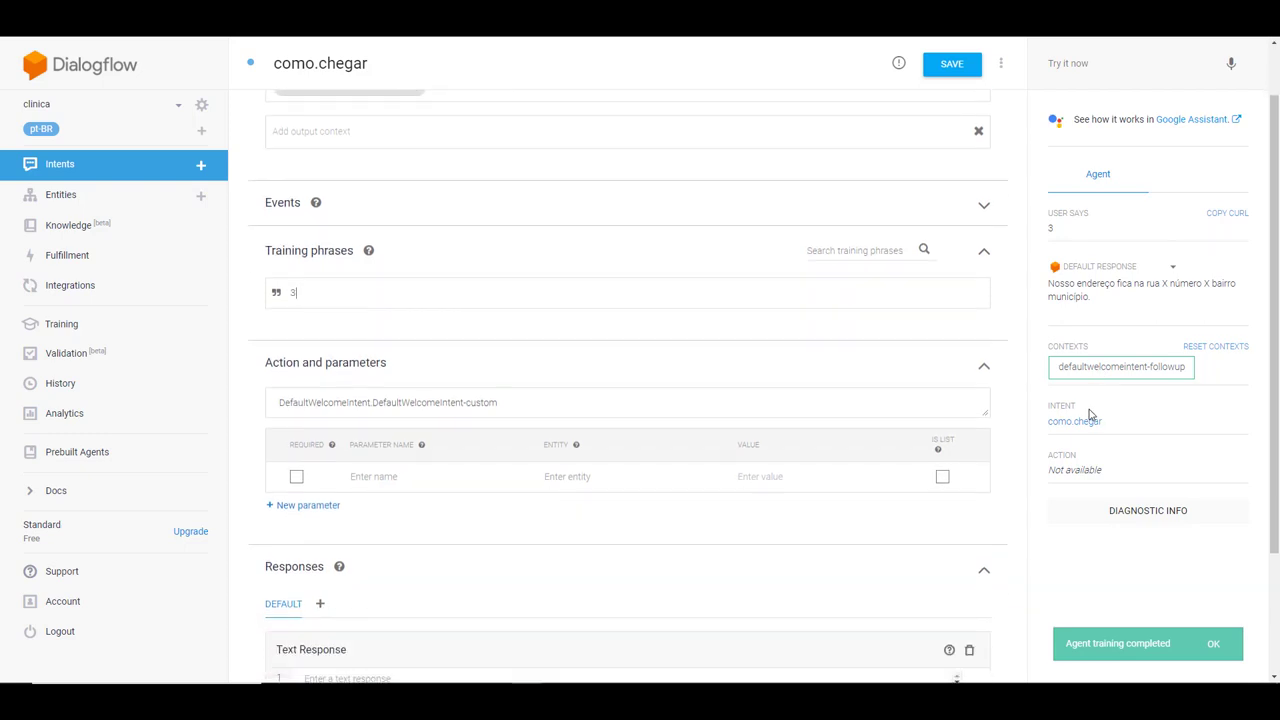
scroll(417, 291, "up", 1)
scroll(380, 385, "down", 2)
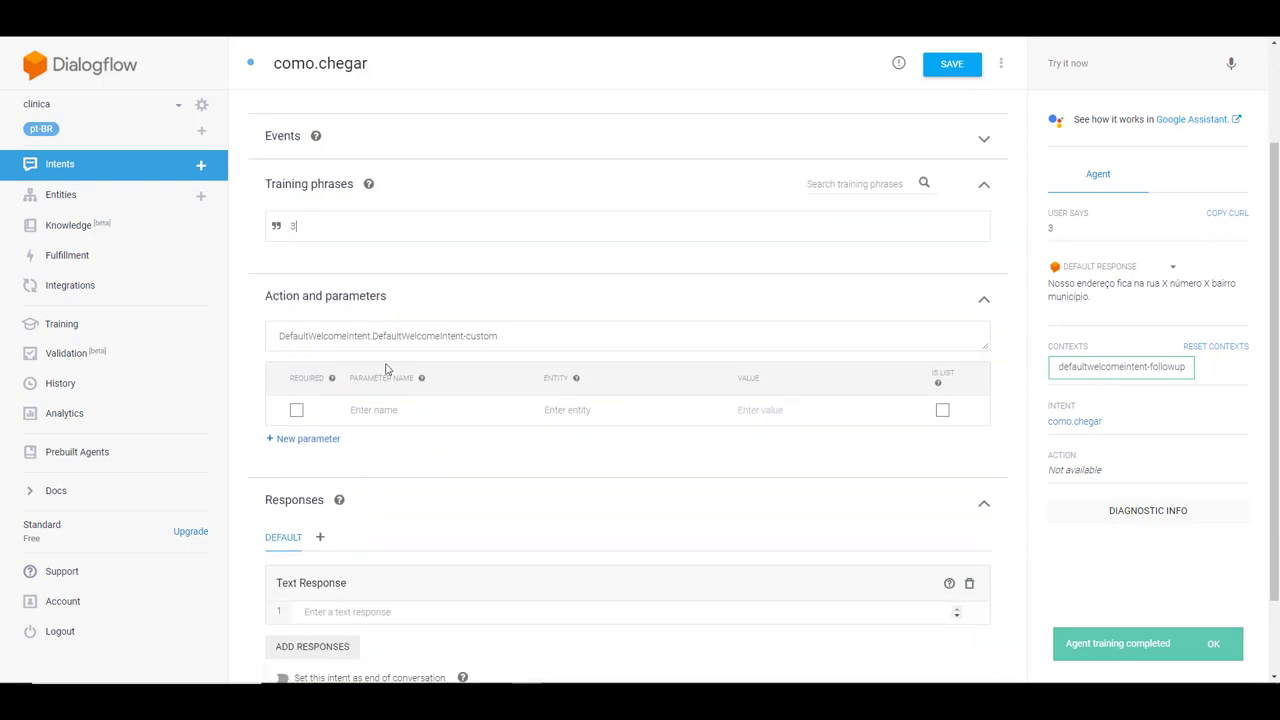
key("Return")
type("como")
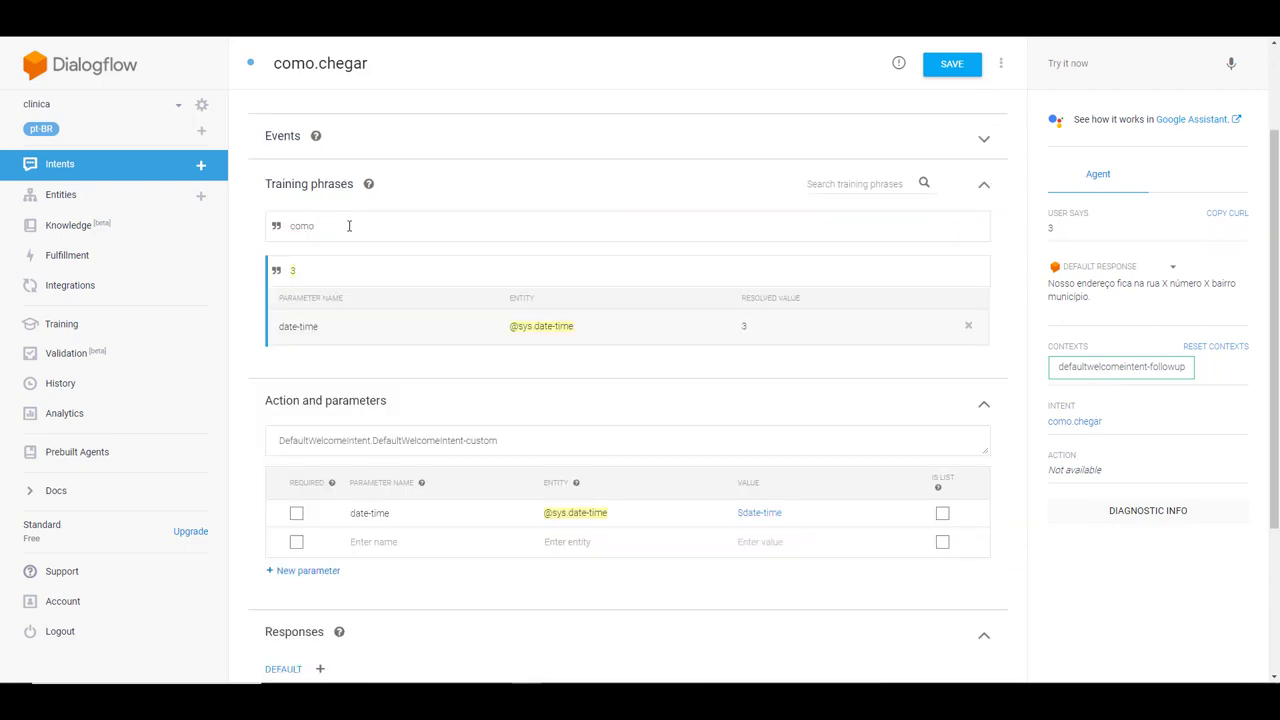
type("m chegar")
key("Return")
type("onde")
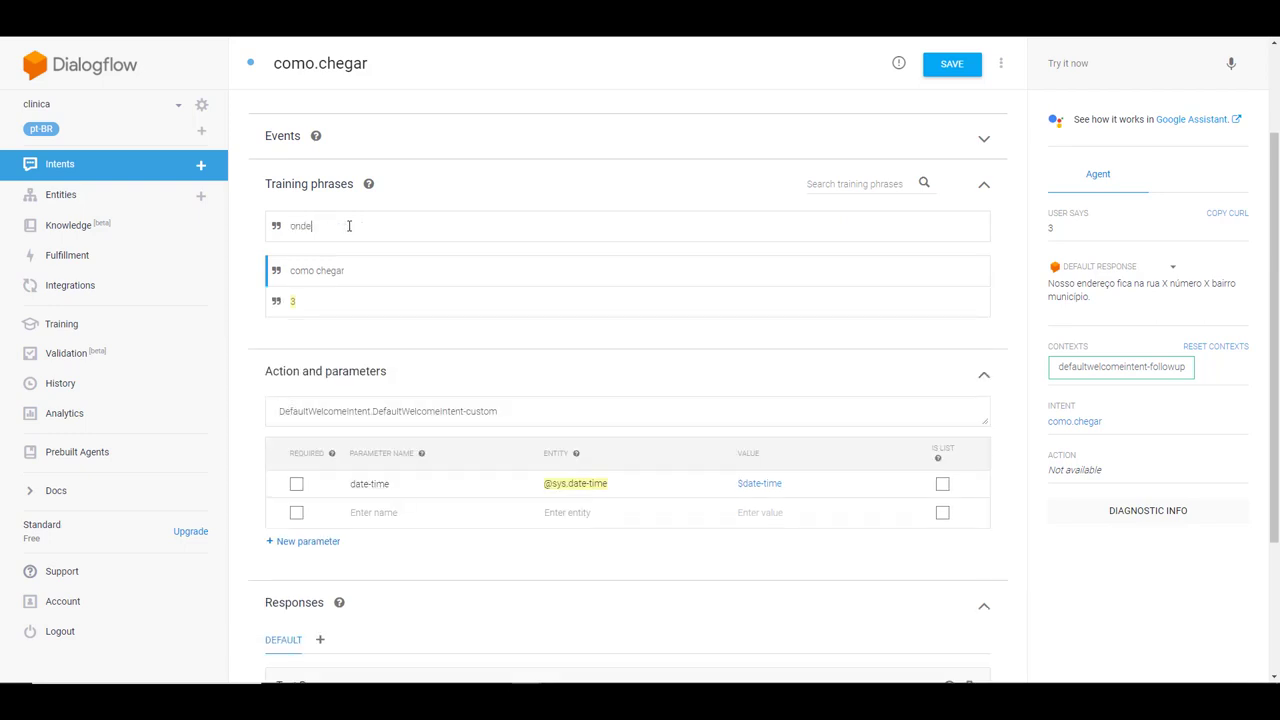
type(" fica")
key("Return")
left_click(292, 330)
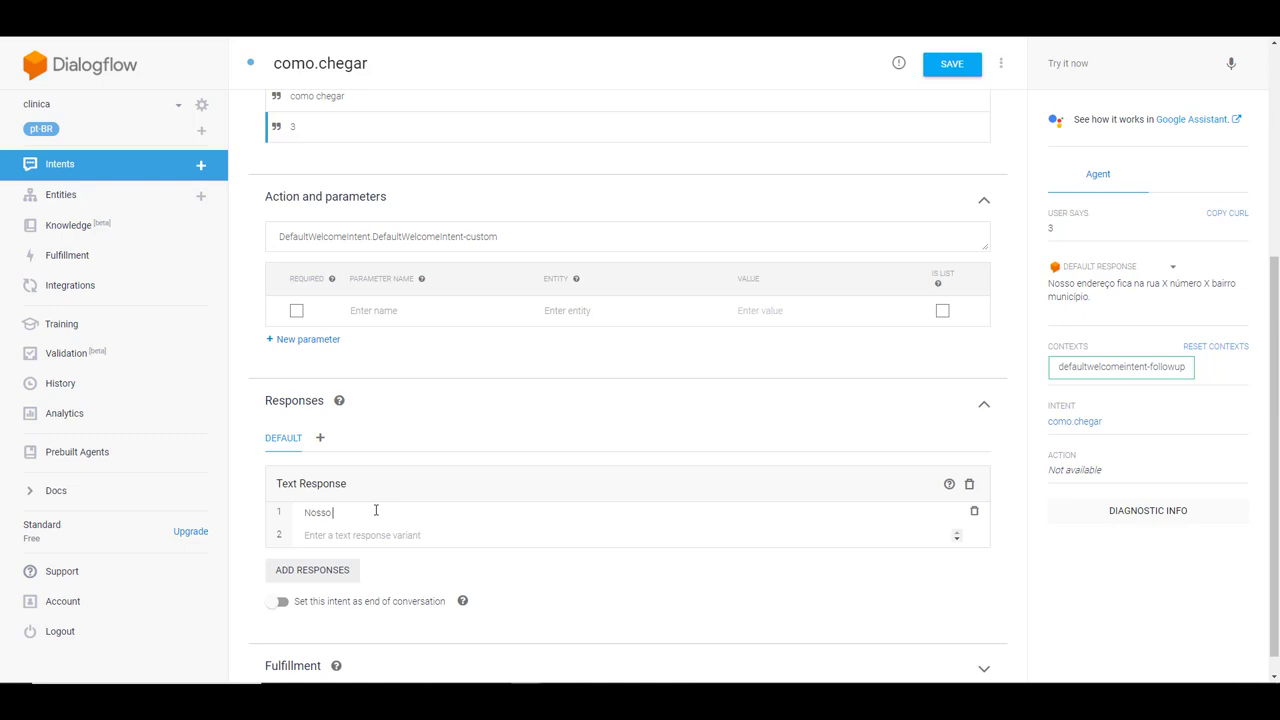
Enter the text response "Nosso endereço fica na rua x numero x bairro x municipio x" for como.chegar and save the intent
type("endereço fica na rua x numero x bairro x municipio x")
left_click(948, 66)
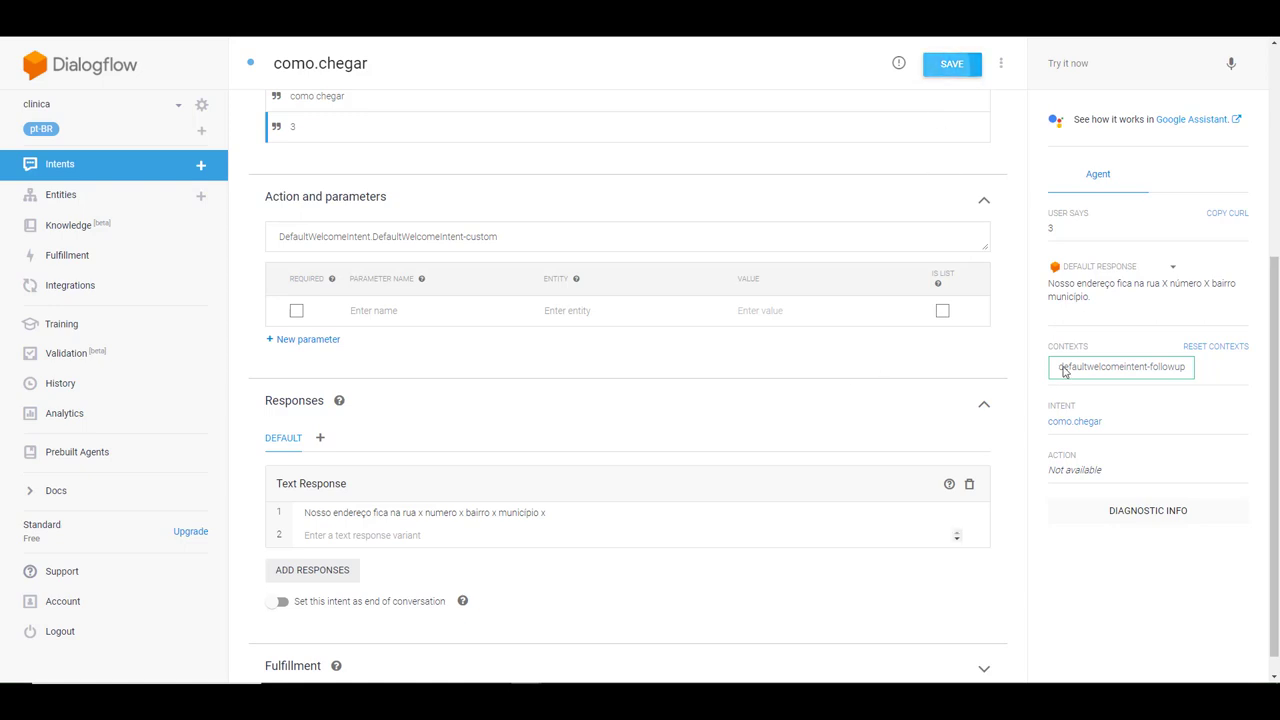
Test the agent with the greeting "oi" followed by menu option "3"
left_click(1090, 67)
type("oi")
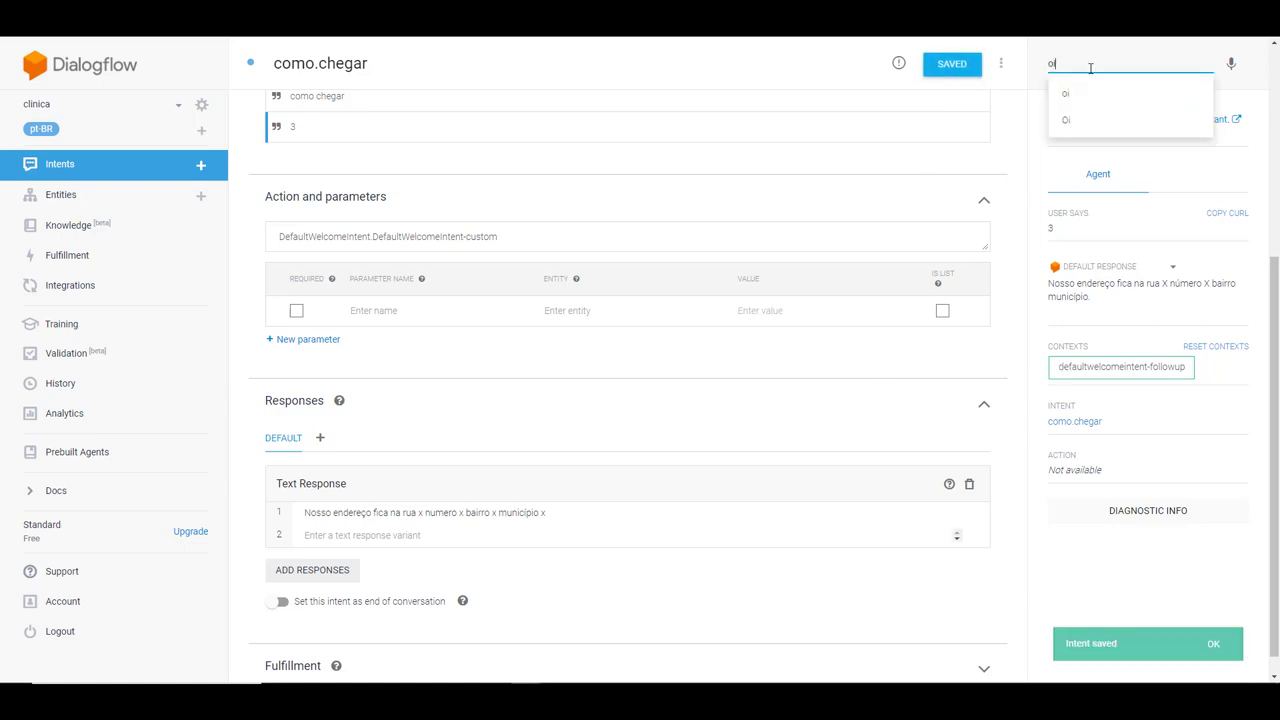
key("Return")
type("3")
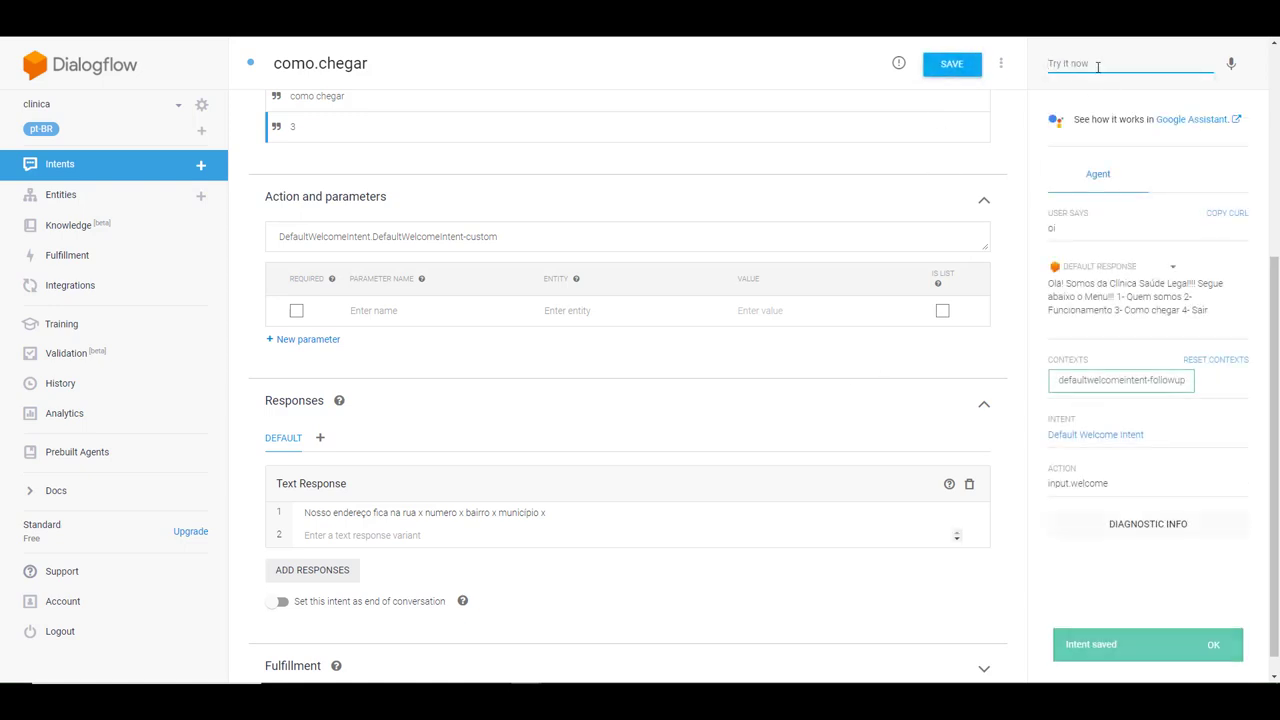
key("Return")
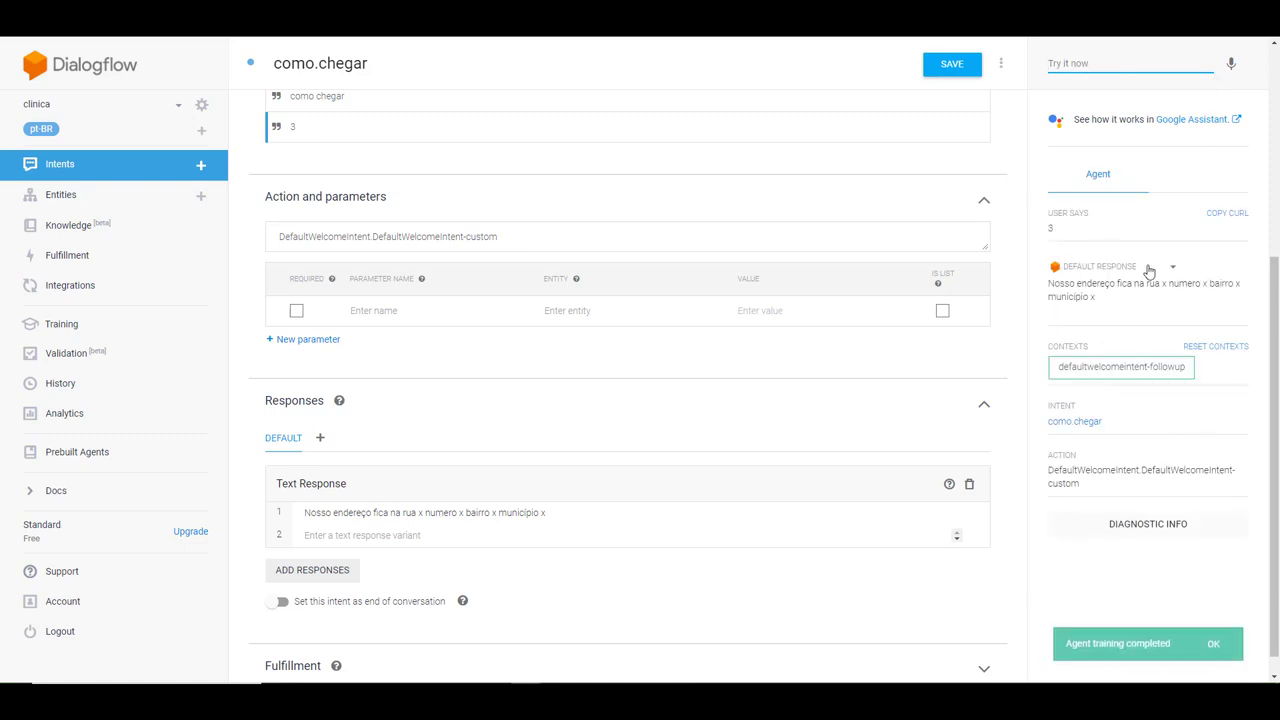
Add a fourth custom follow-up intent to the Default Welcome Intent and rename it sair
left_click(86, 171)
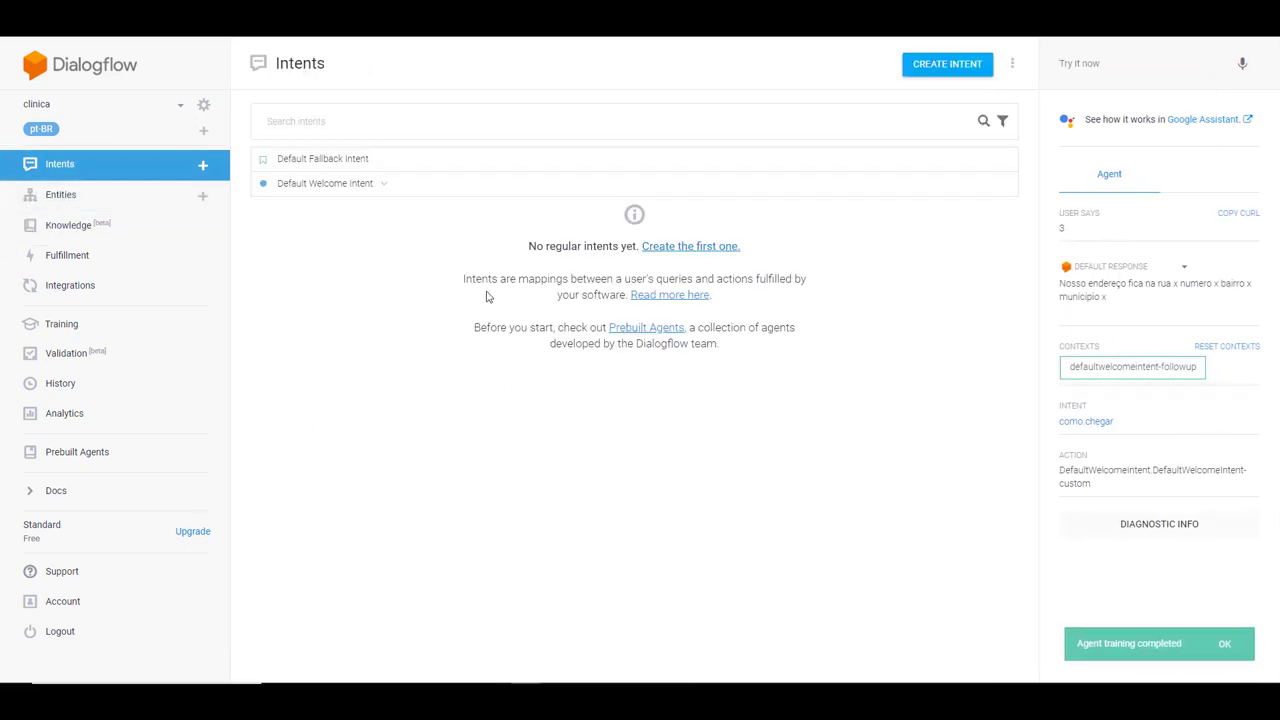
left_click(385, 186)
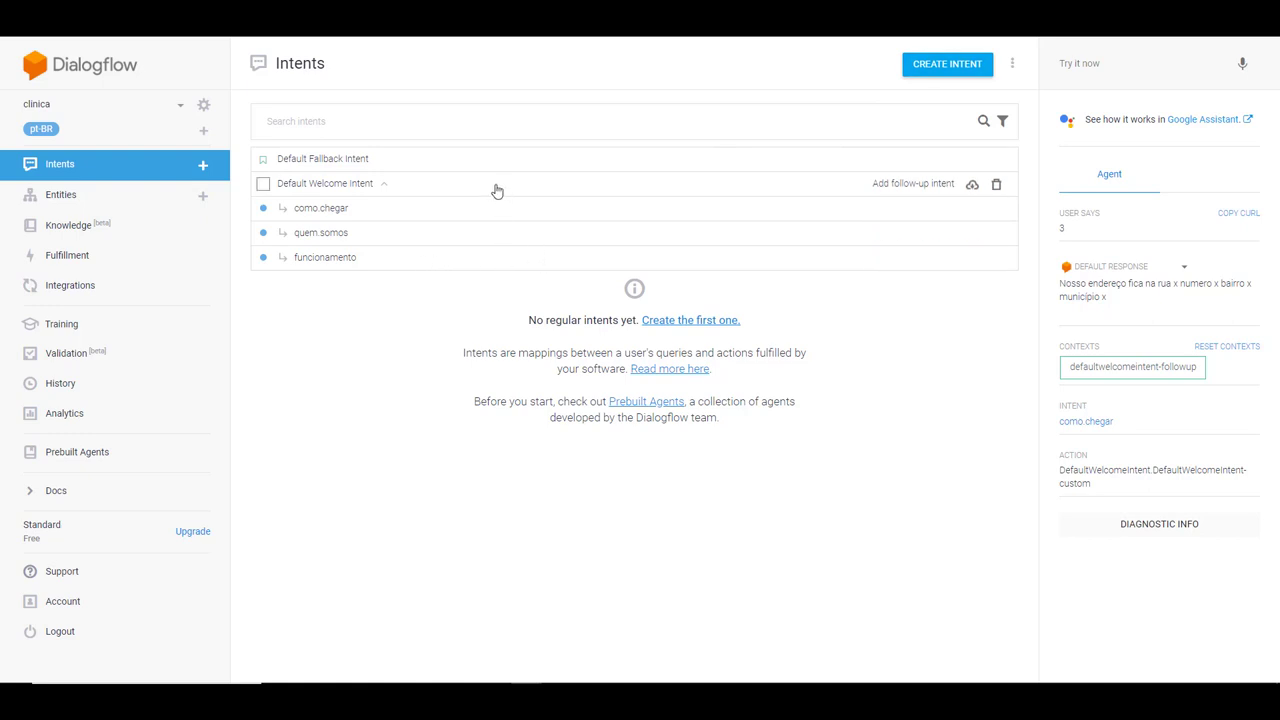
left_click(895, 184)
left_click(860, 194)
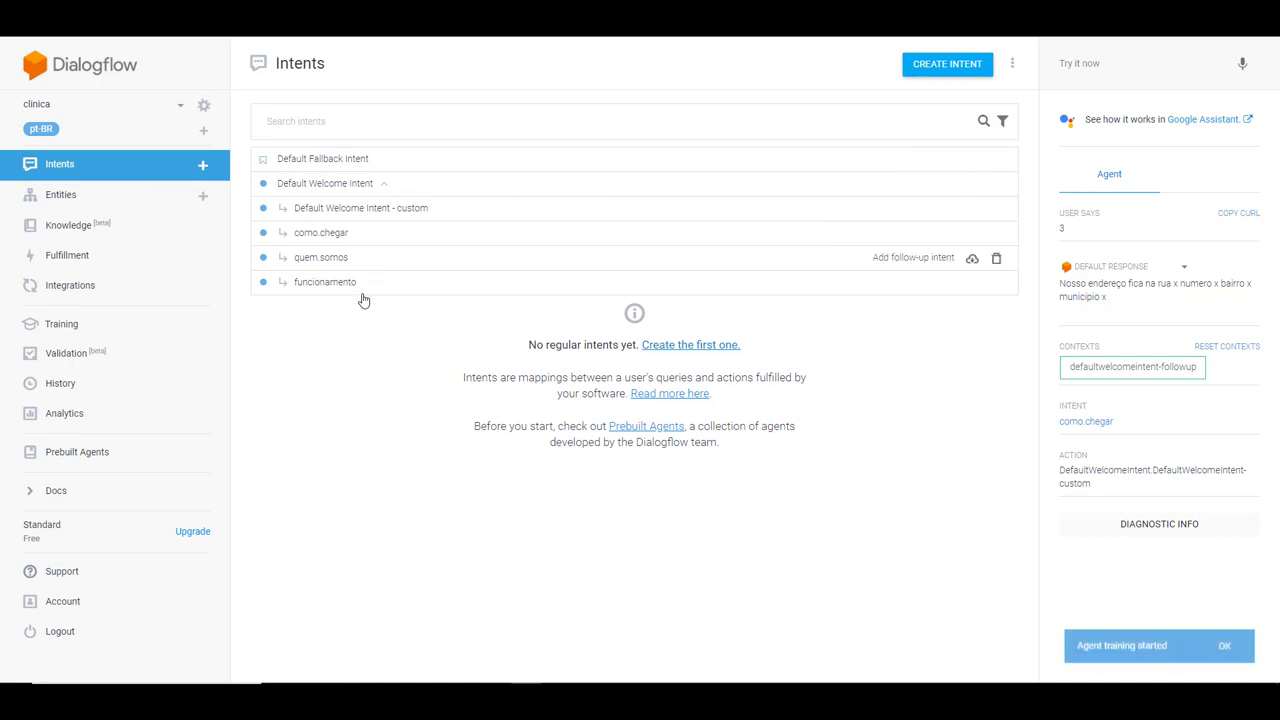
left_click(363, 288)
type("sair")
Add the training phrases "4" and "sair" to the sair intent and remove the date-time annotation from "4"
left_click(409, 360)
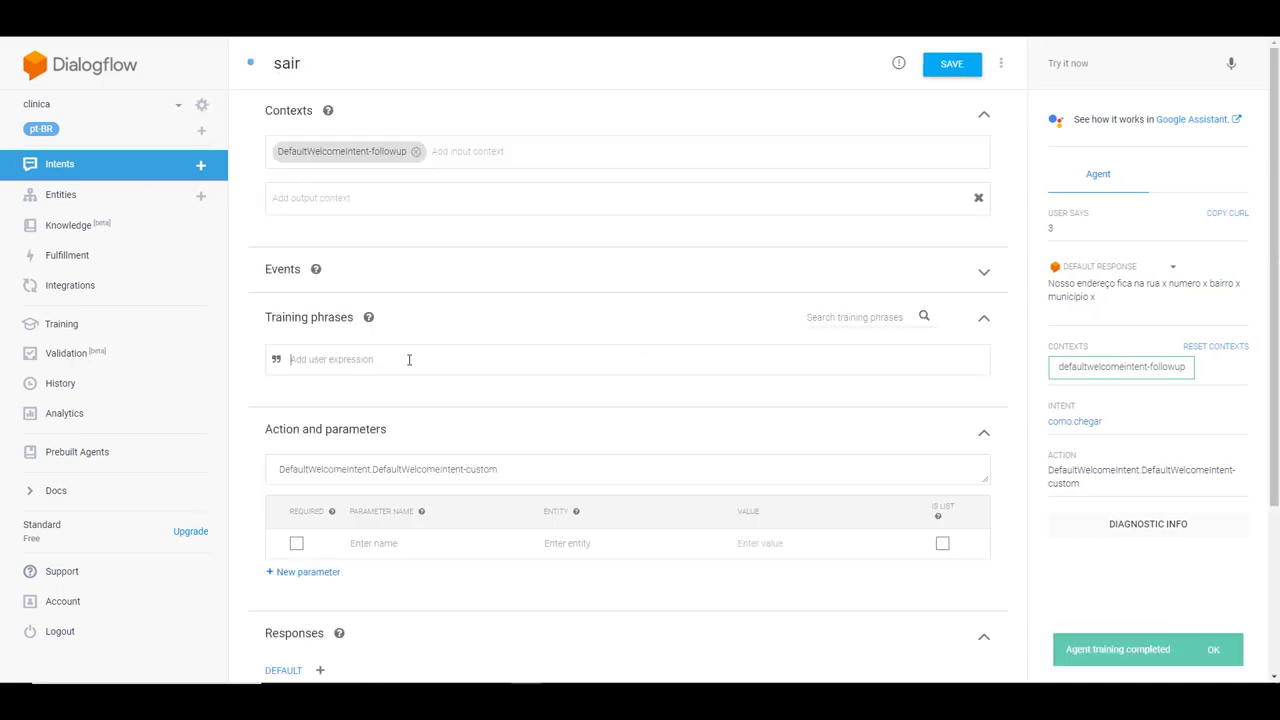
type("4")
scroll(410, 370, "down", 1)
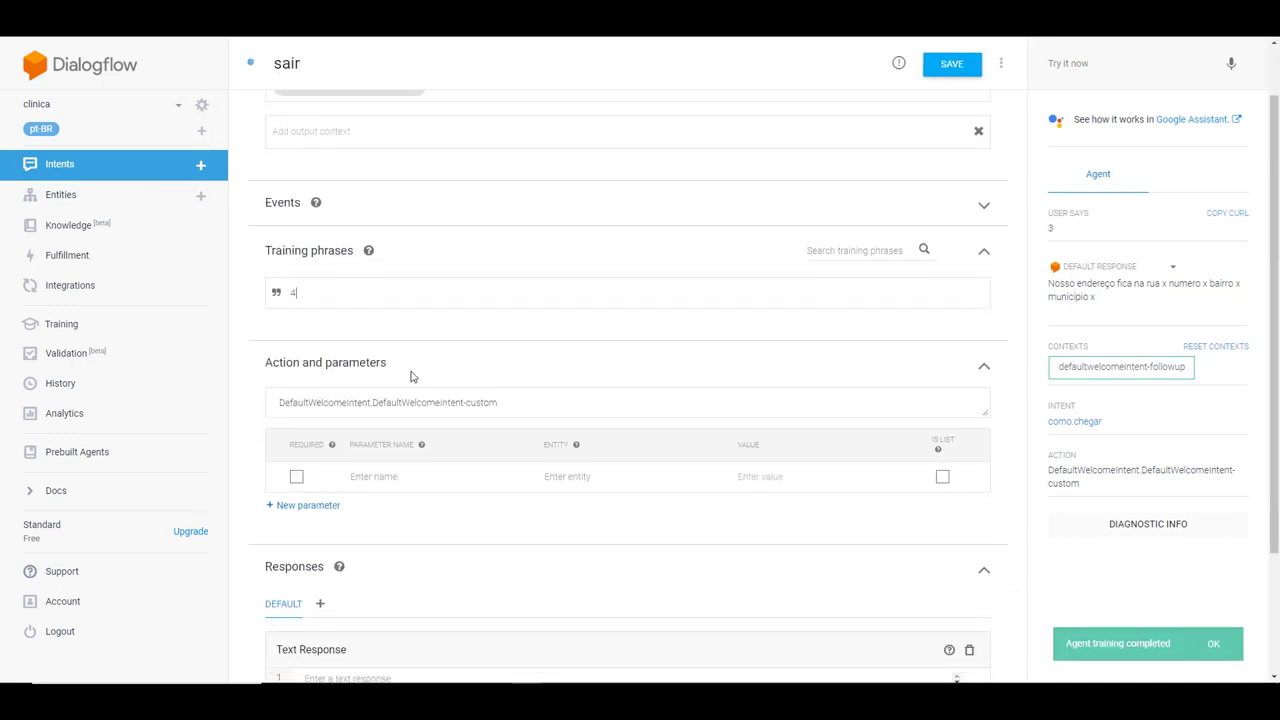
key("Return")
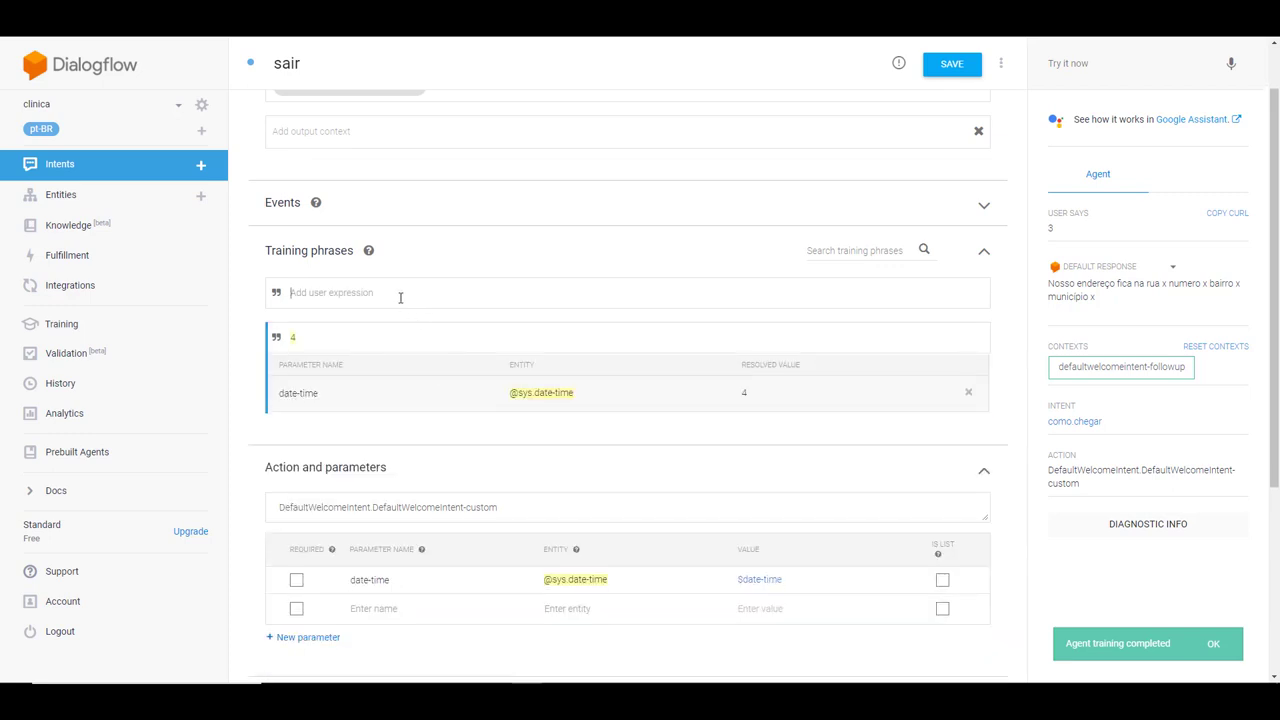
type("sair")
key("Return")
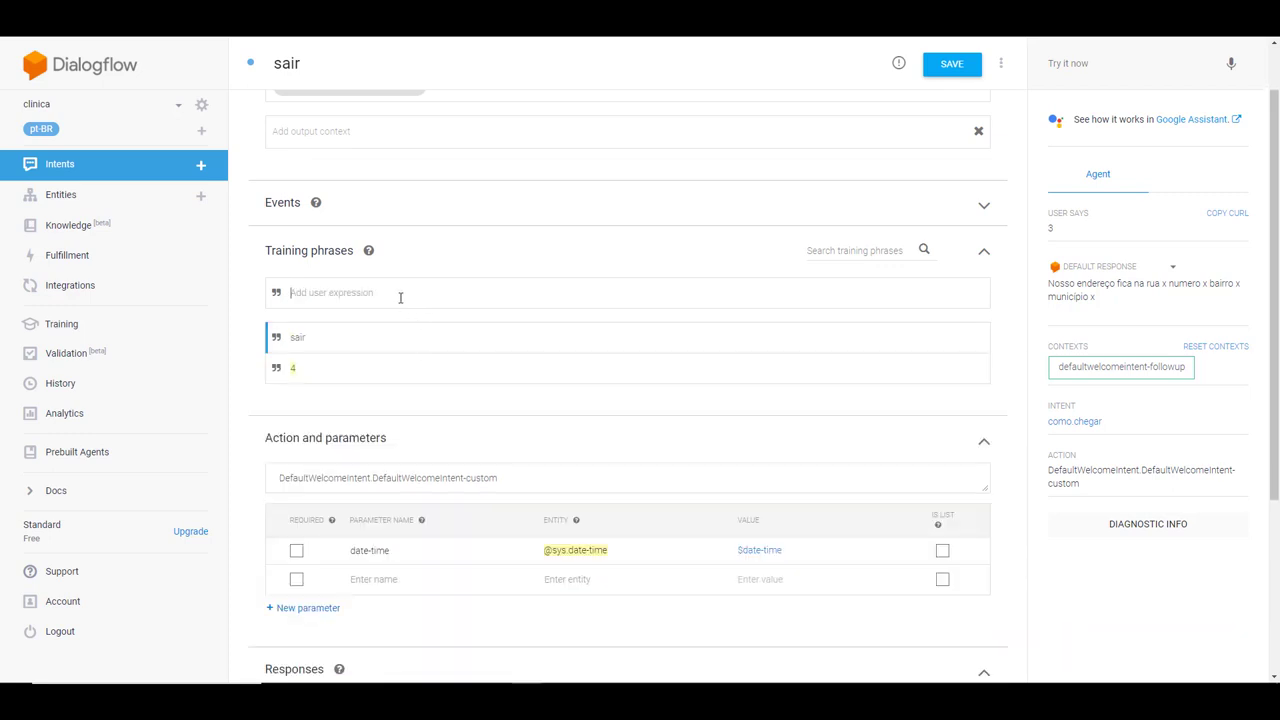
double_click(294, 370)
left_click(477, 390)
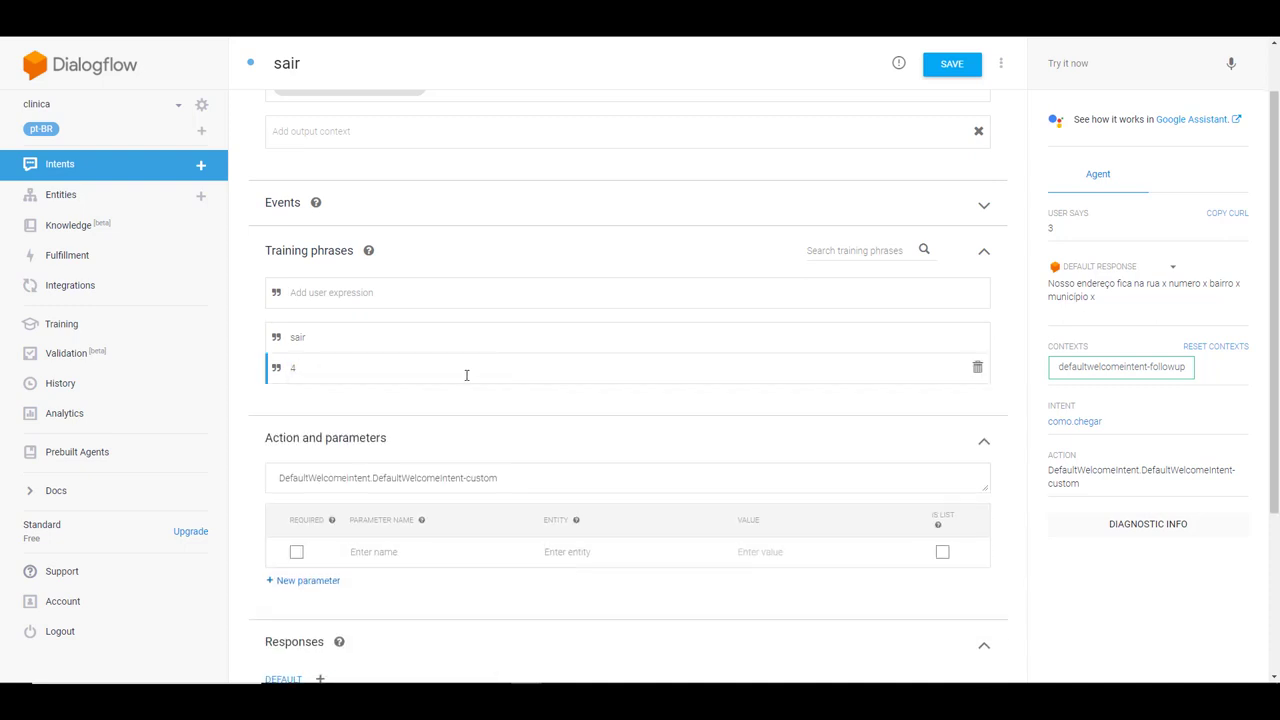
Enter the text response "Obrigado(a) Volte sempre caso a saúde piore!!!" for sair and save the intent
scroll(466, 375, "down", 3)
left_click(440, 511)
type("Obriga")
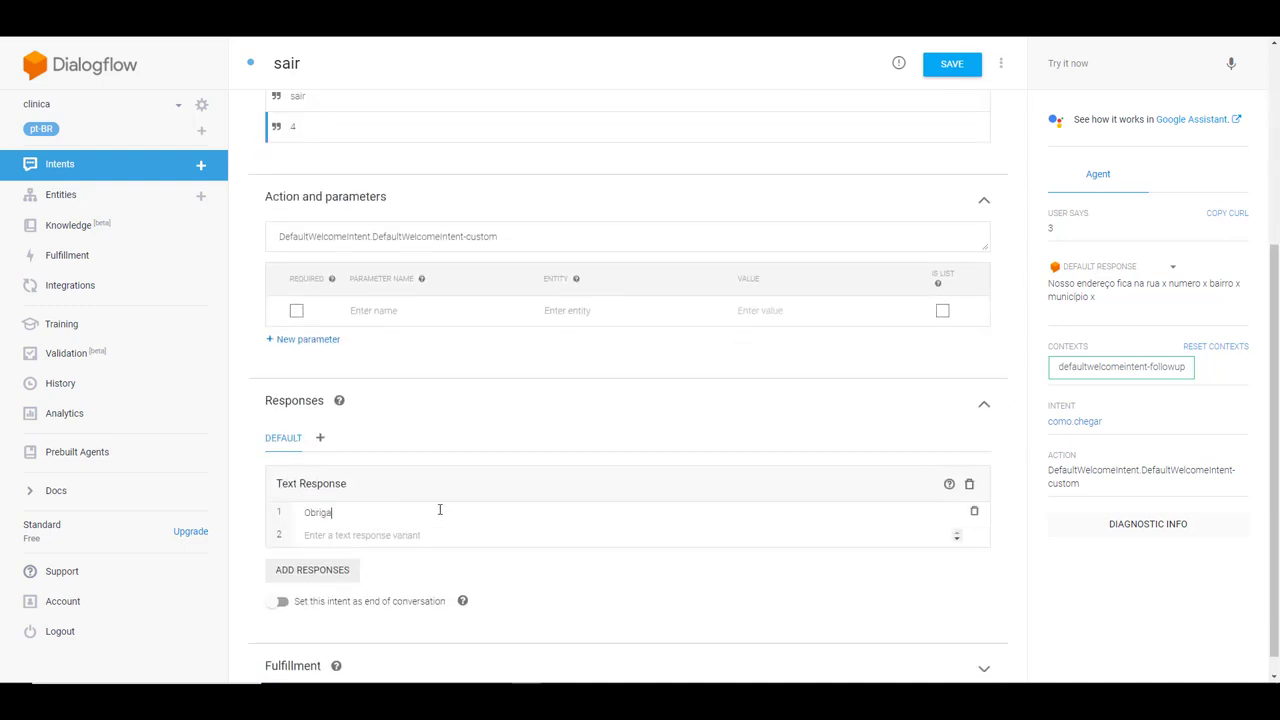
type("do(a) Volte sempre caso a saúde piore!!!")
left_click(952, 64)
Test the agent with the greeting "oi" followed by menu option "4", sending the option a second time
left_click(1073, 62)
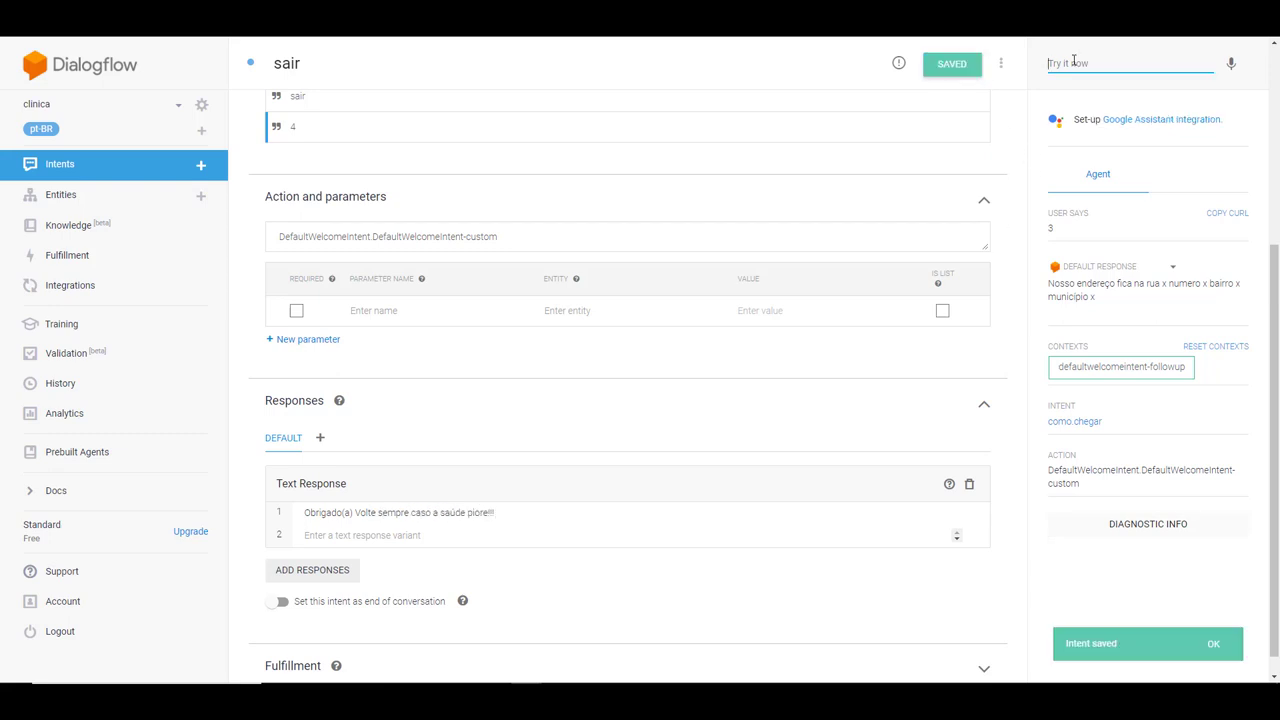
type("oi")
key("Return")
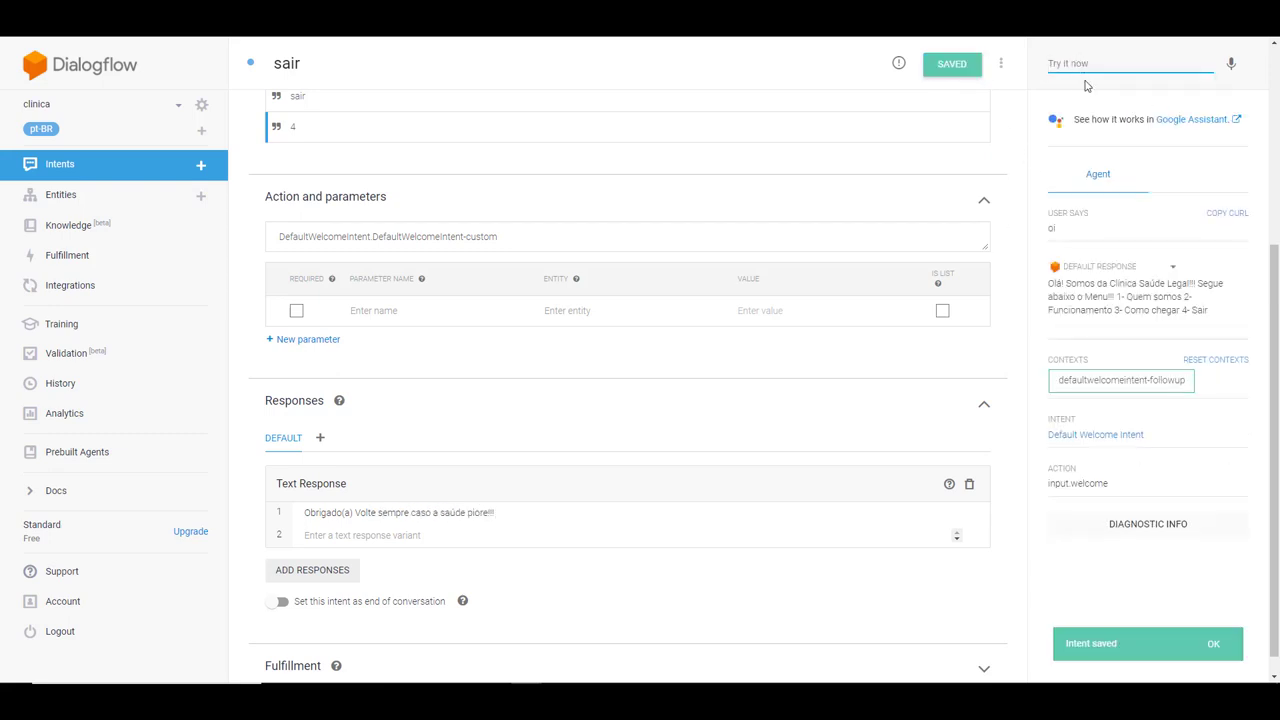
type("4")
key("Return")
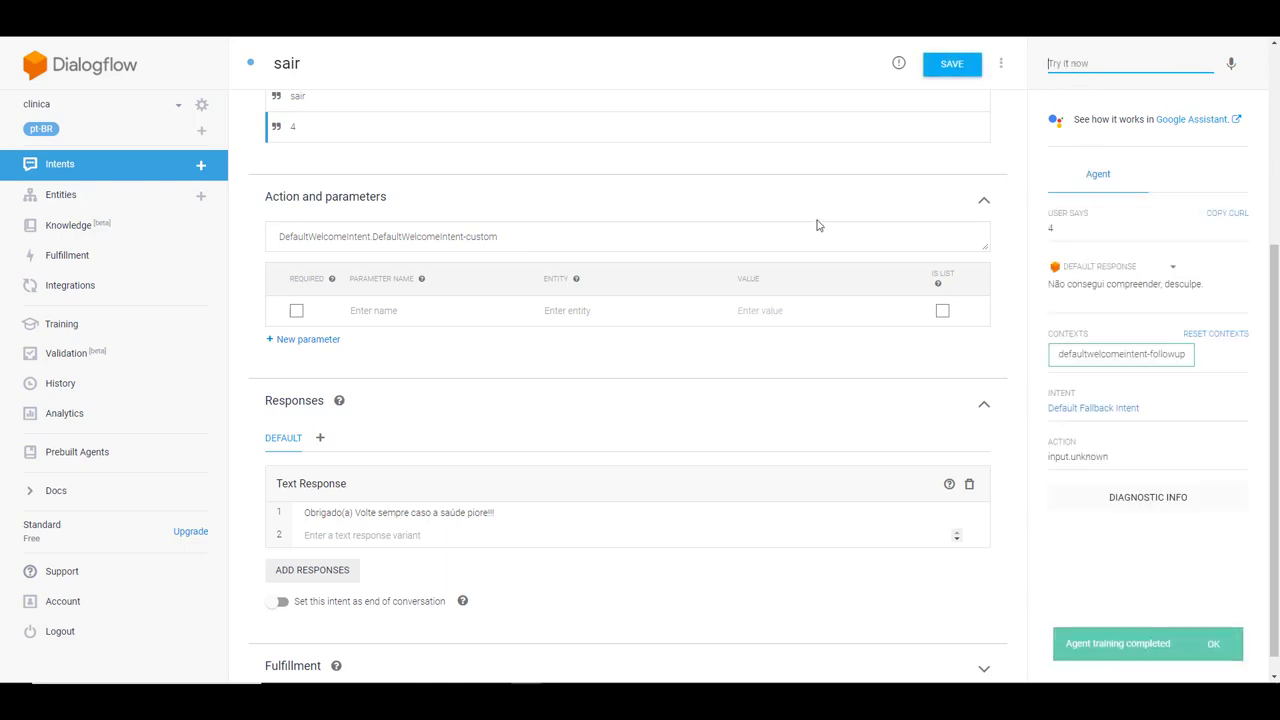
type("4")
key("Return")
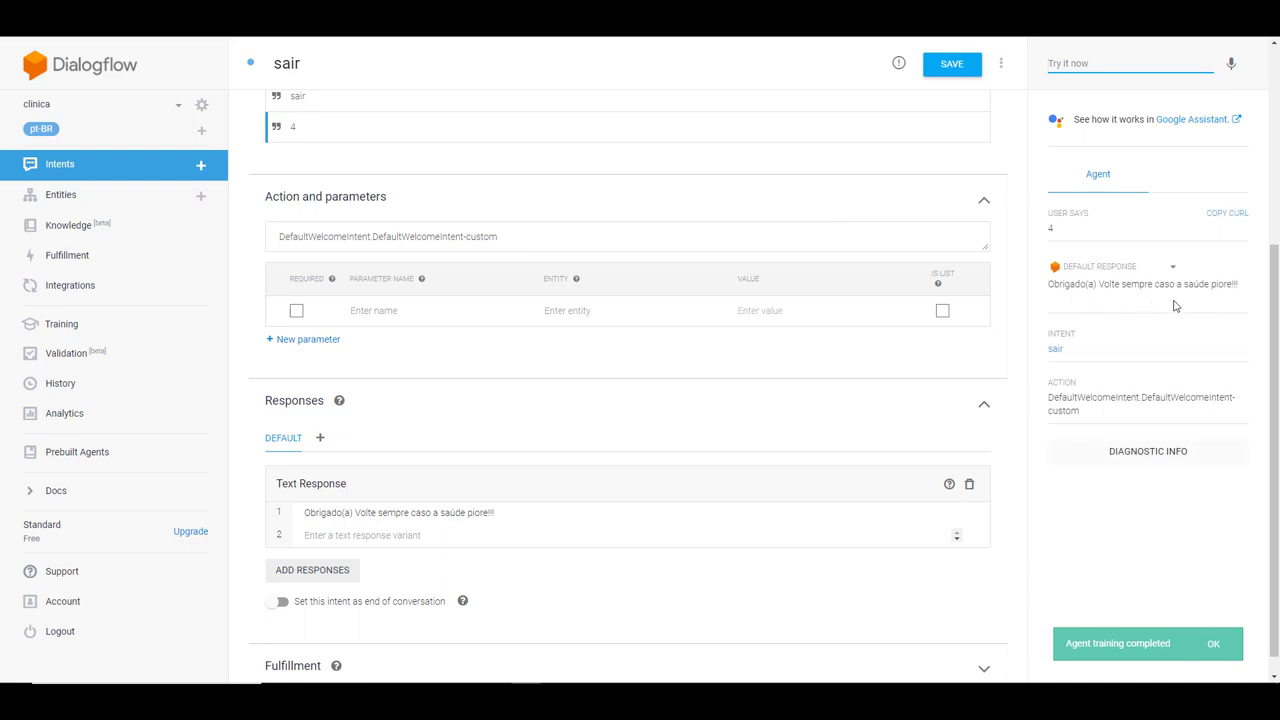
Copy the numbered menu from the Default Welcome Intent's response into a new intent's text response, beginning with "Menu!!!"
left_click(94, 168)
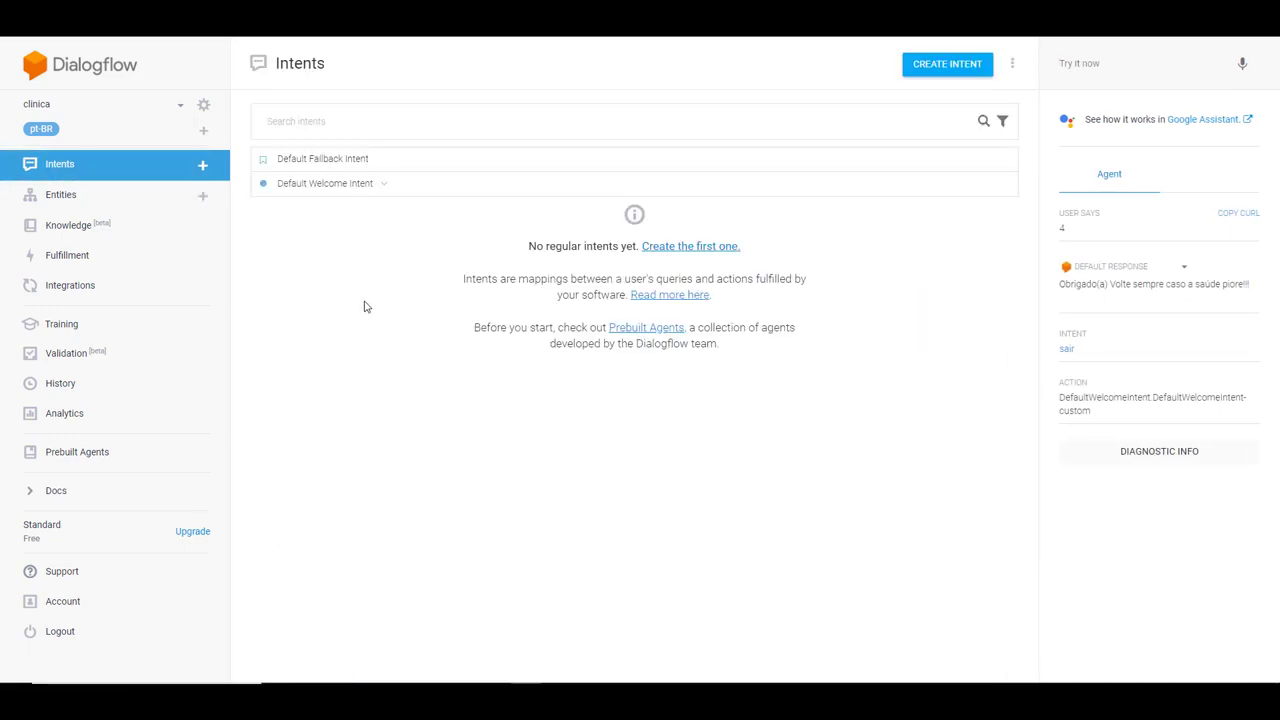
left_click(384, 187)
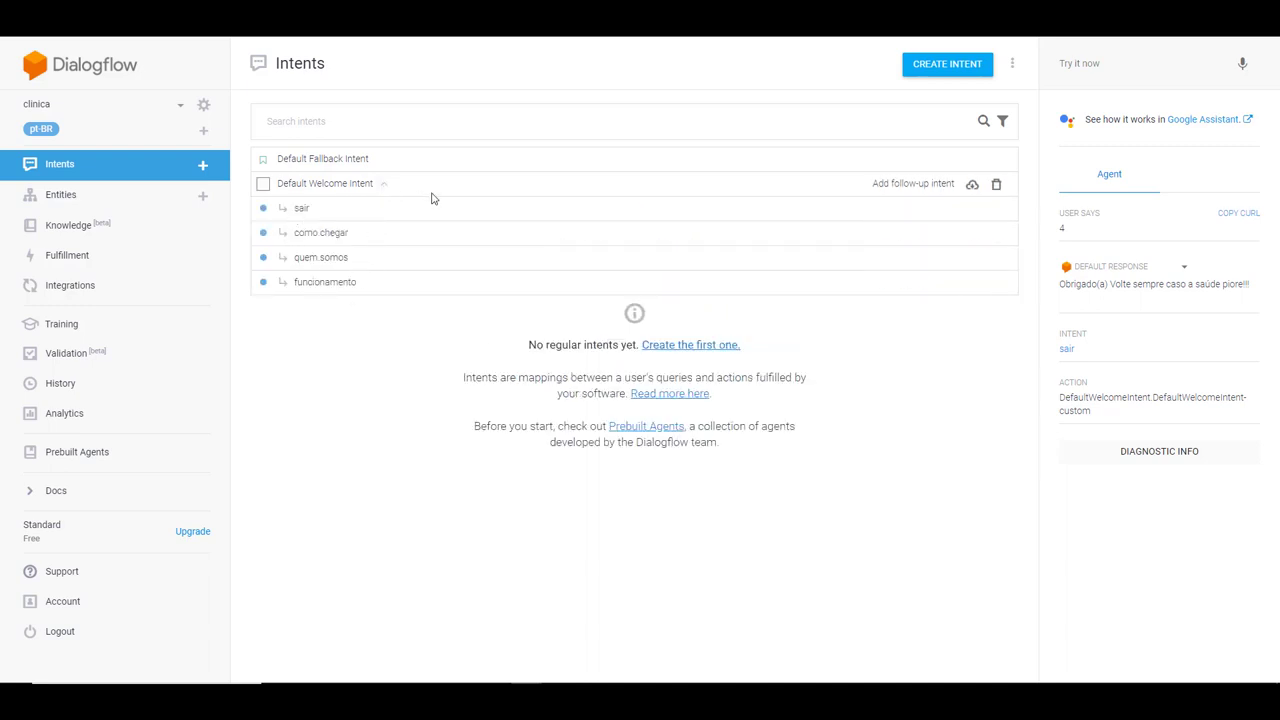
left_click(383, 184)
left_click(360, 186)
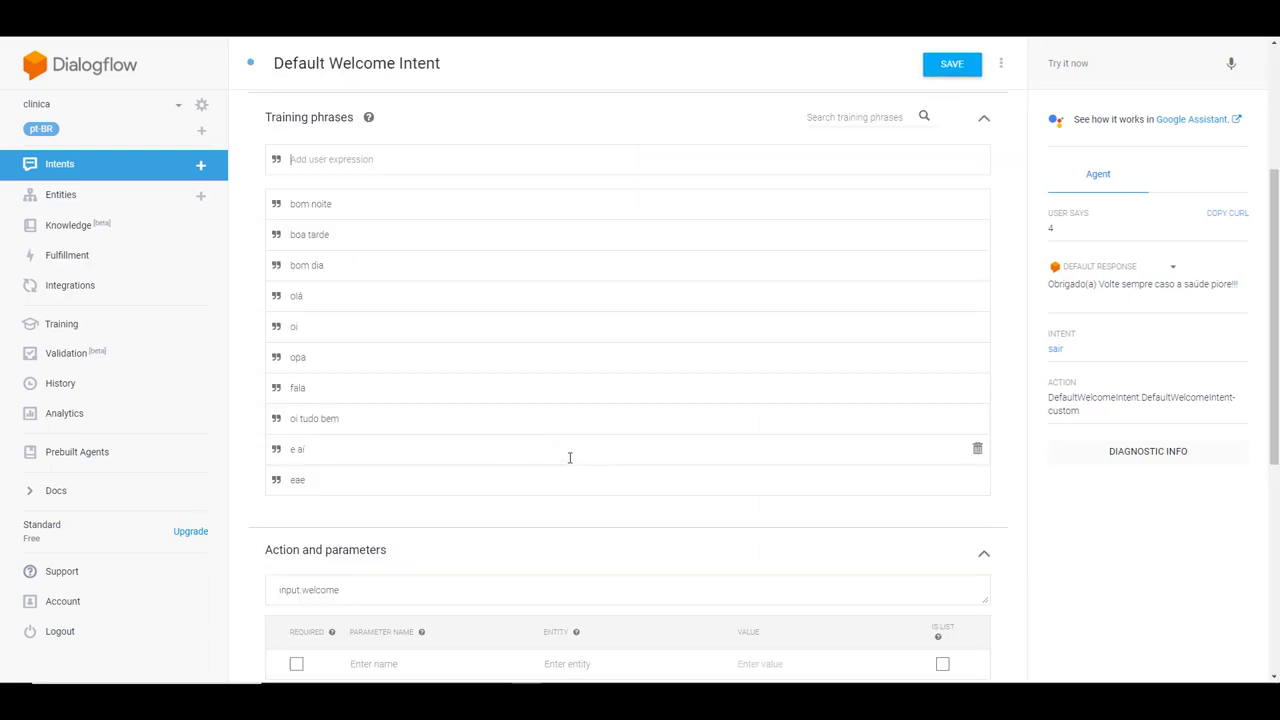
scroll(551, 468, "down", 5)
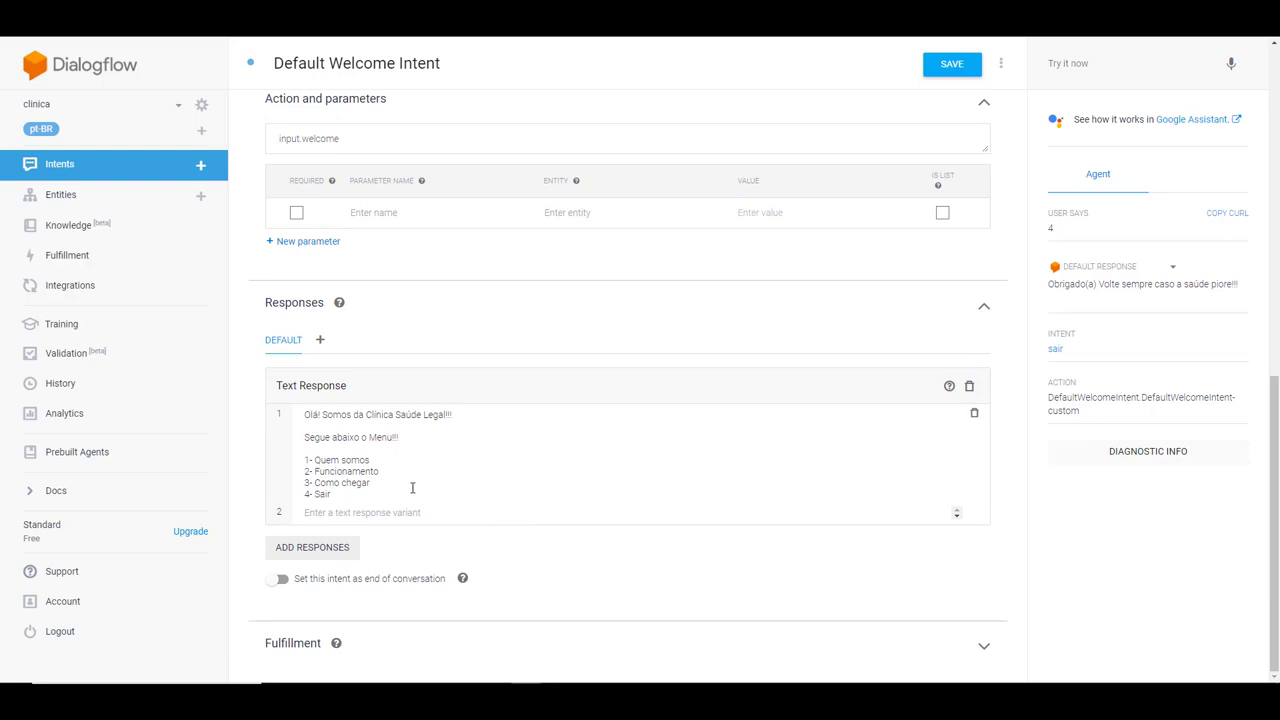
left_click_drag(329, 494, 306, 439)
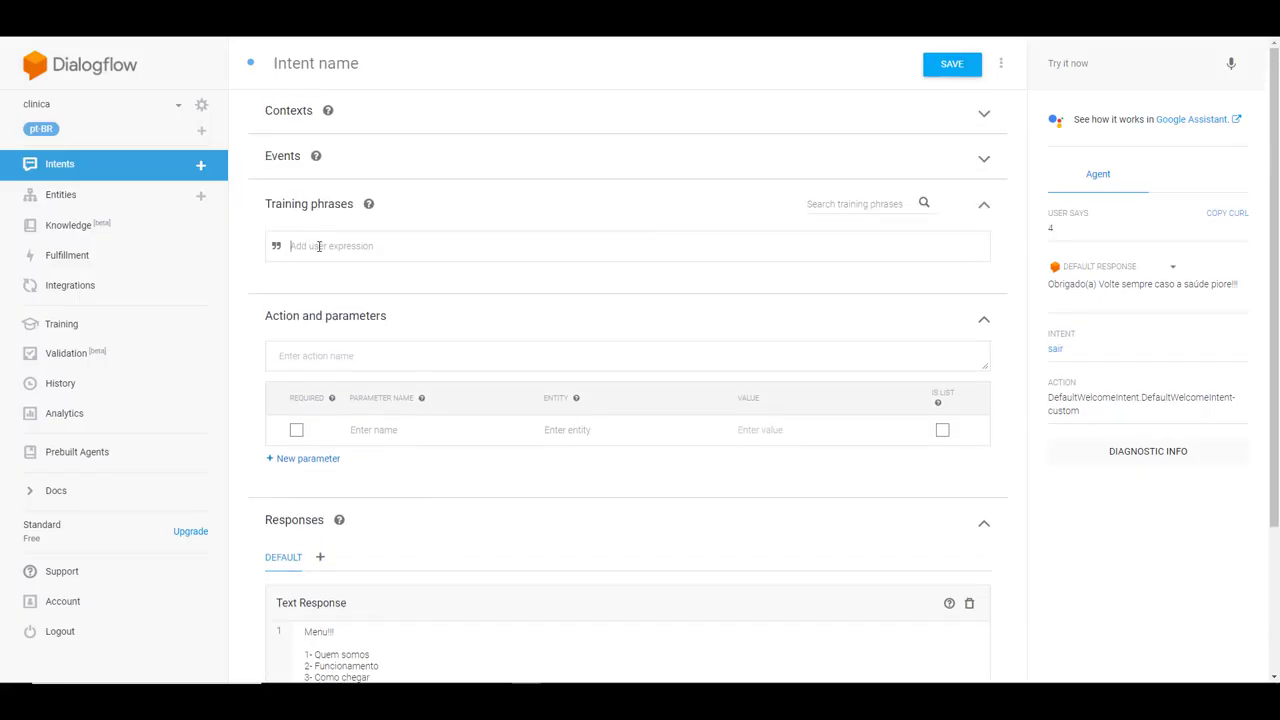
Add the training phrases "0" and "menu" to the new intent, clear the date-time annotation from "0", and save it as menu
type("0")
key("Return")
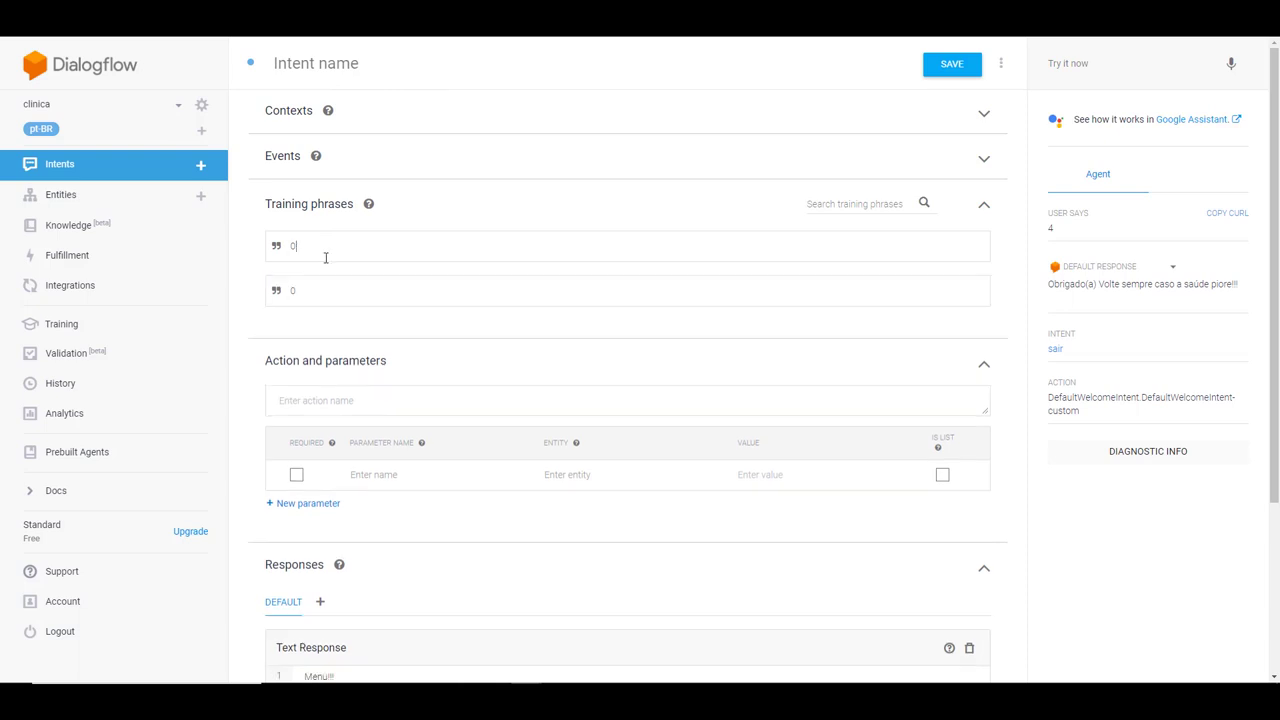
type("menu")
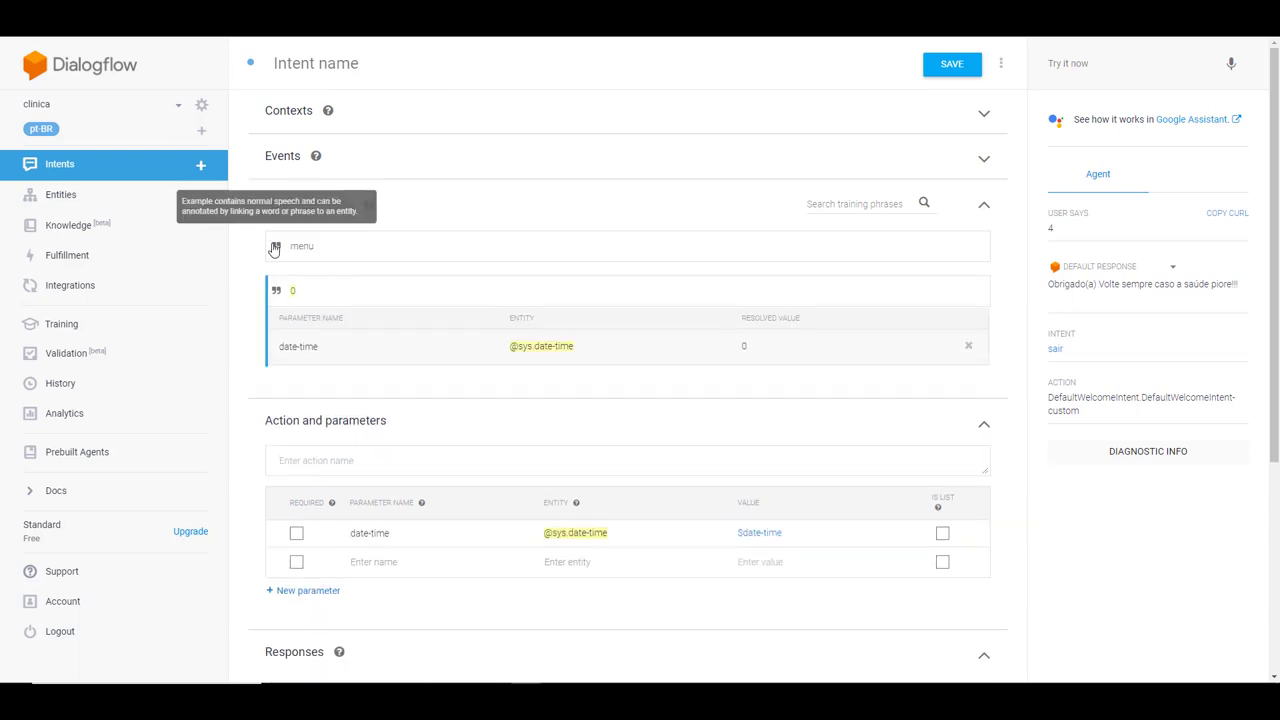
key("Return")
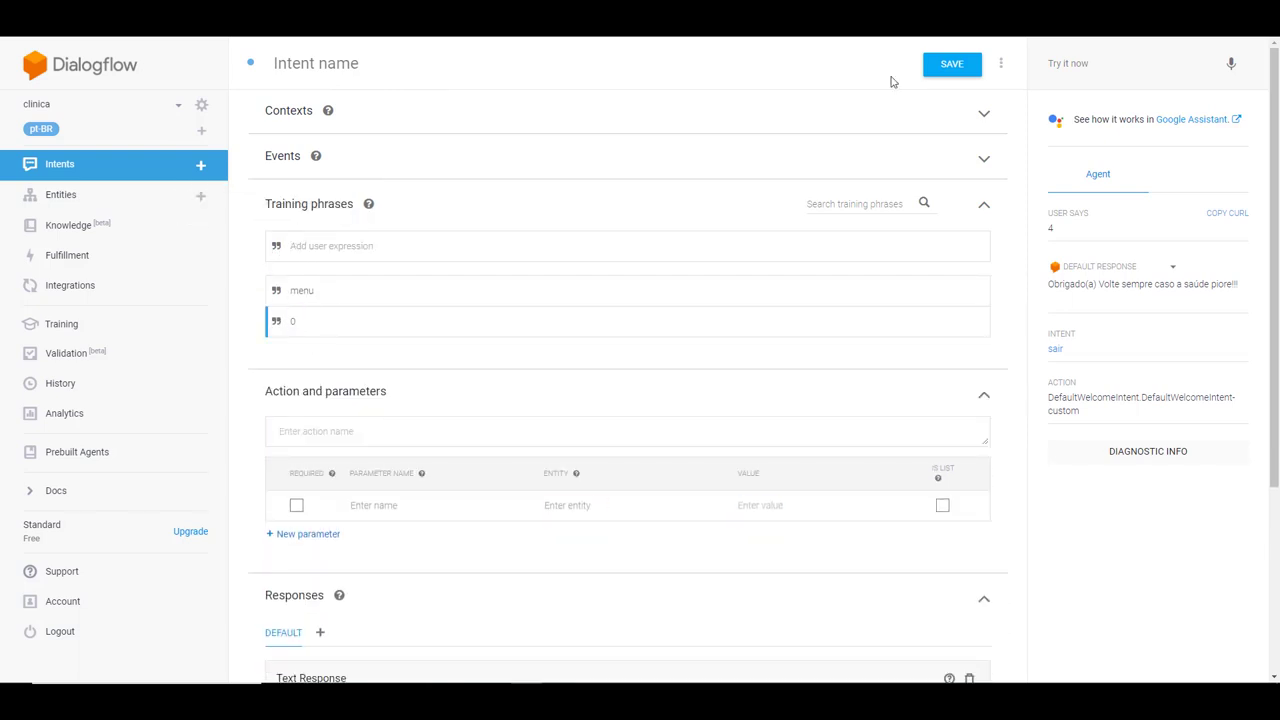
left_click(950, 64)
Open the funcionamento follow-up intent under the Default Welcome Intent and go to its text response
left_click(122, 172)
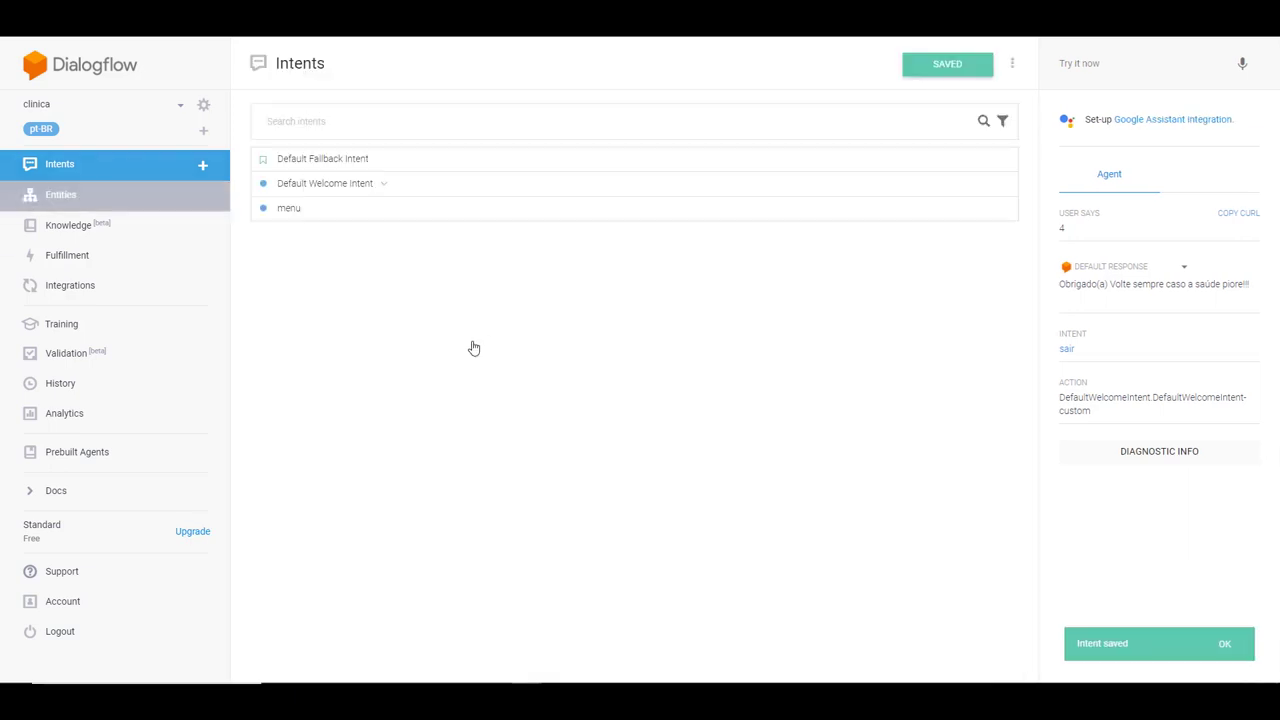
left_click(386, 187)
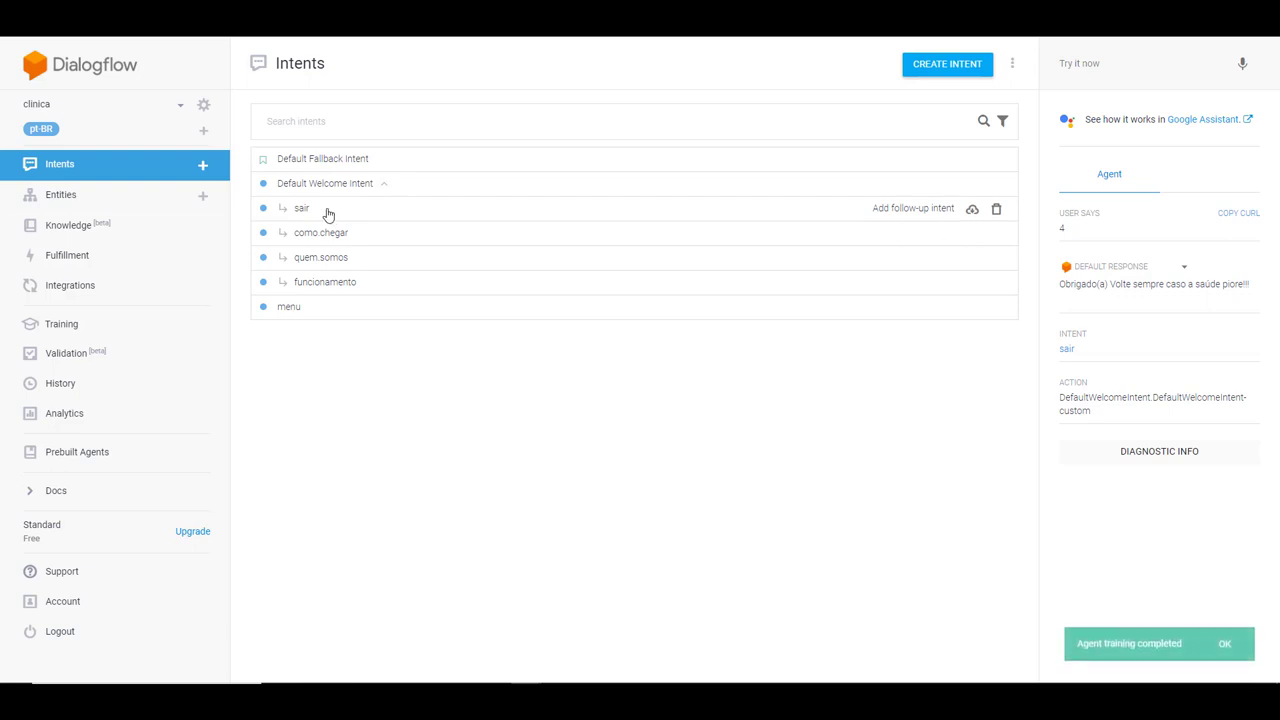
left_click(347, 286)
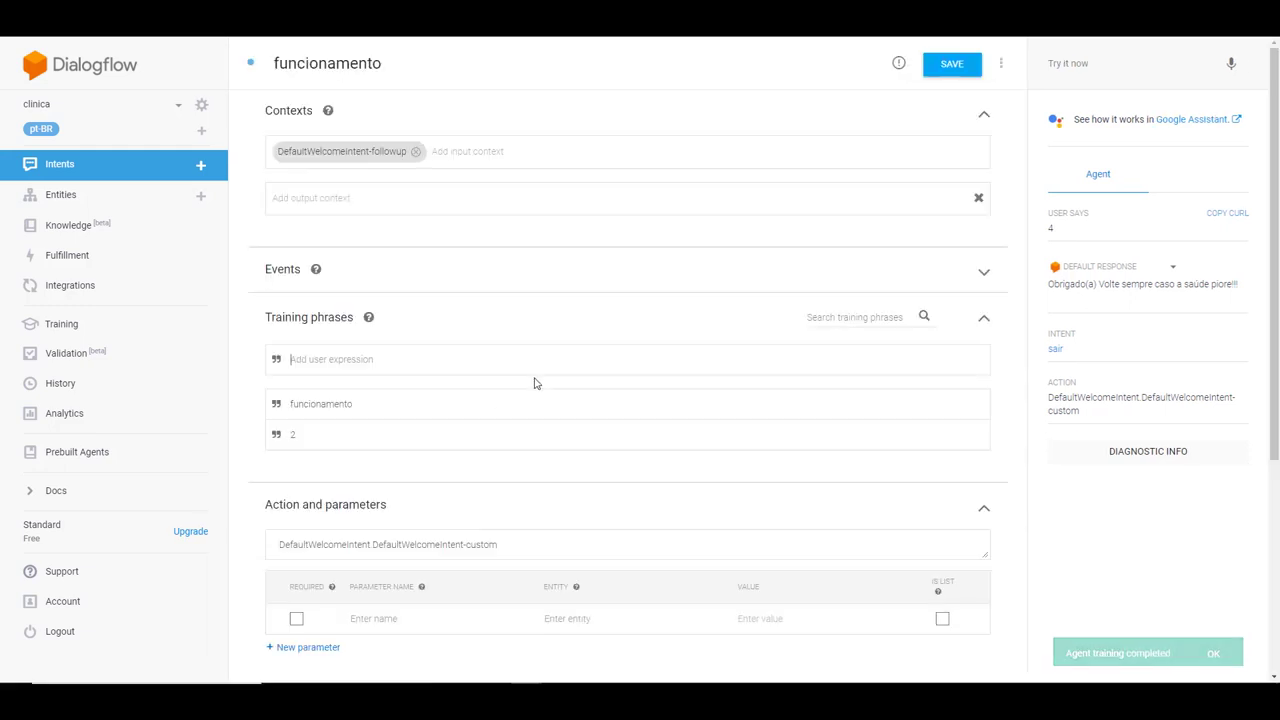
scroll(423, 420, "down", 3)
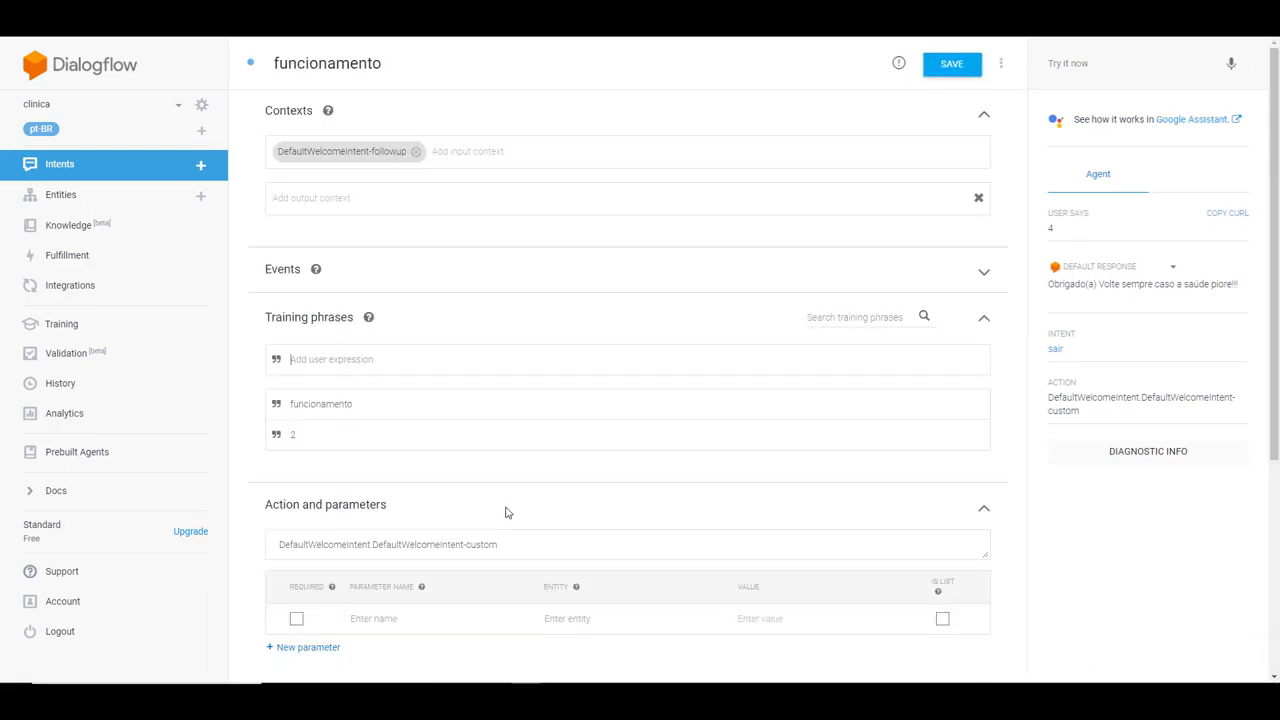
scroll(391, 534, "down", 3)
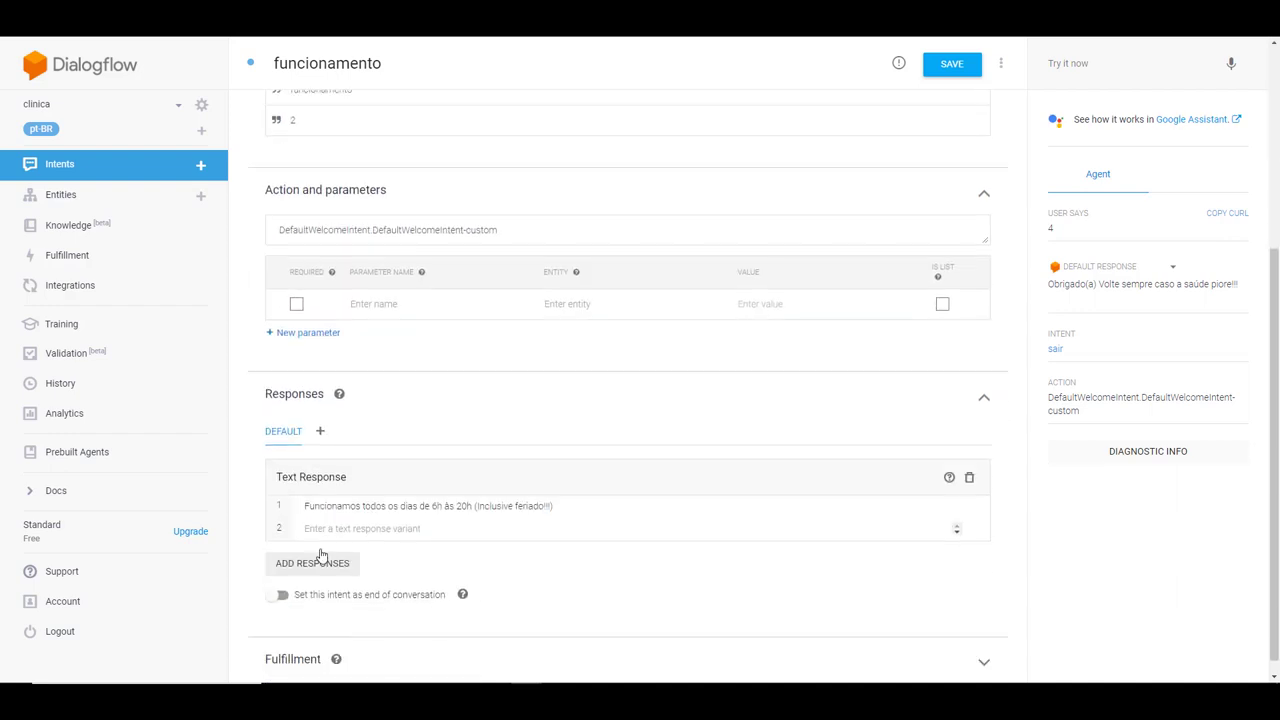
Add "#Digite 0 para retornar ao menu." below the funcionamento response text, separated by a blank line, and save the intent
left_click(556, 492)
key("Return")
type("#Digite")
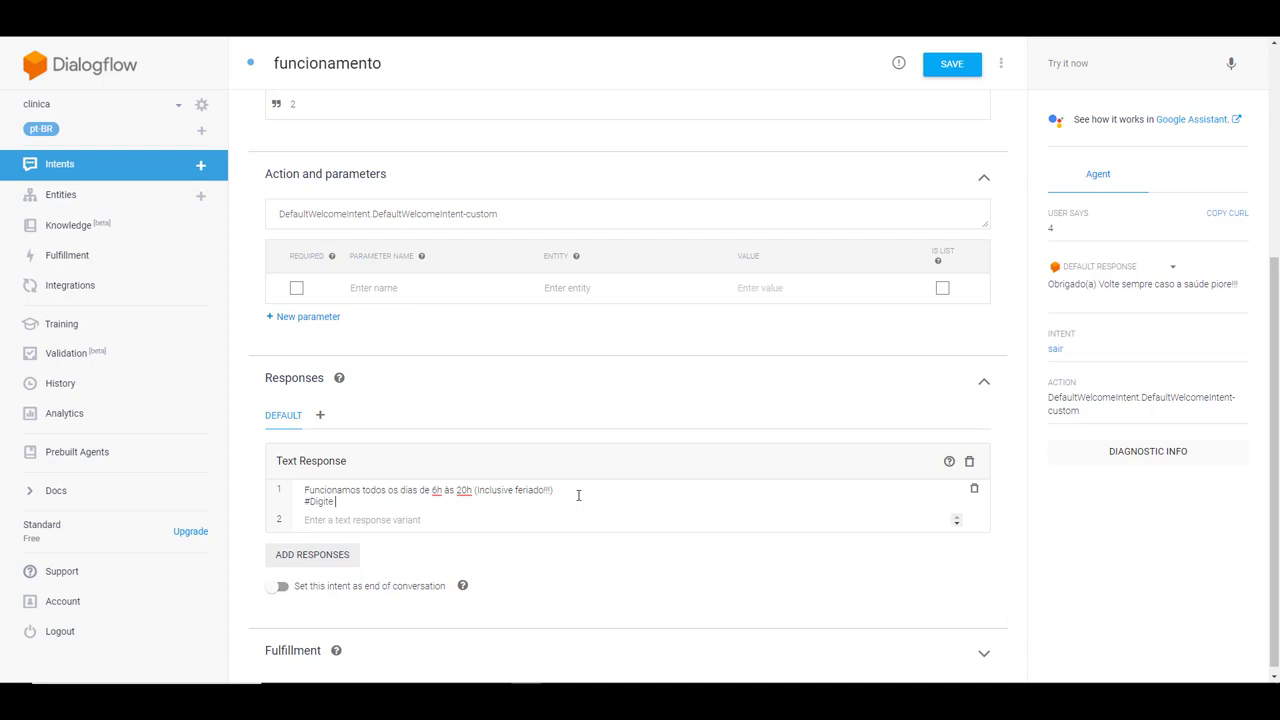
type(" 0 para retornar ao menu.")
key("Down")
key("Home")
key("Right")
key("Return")
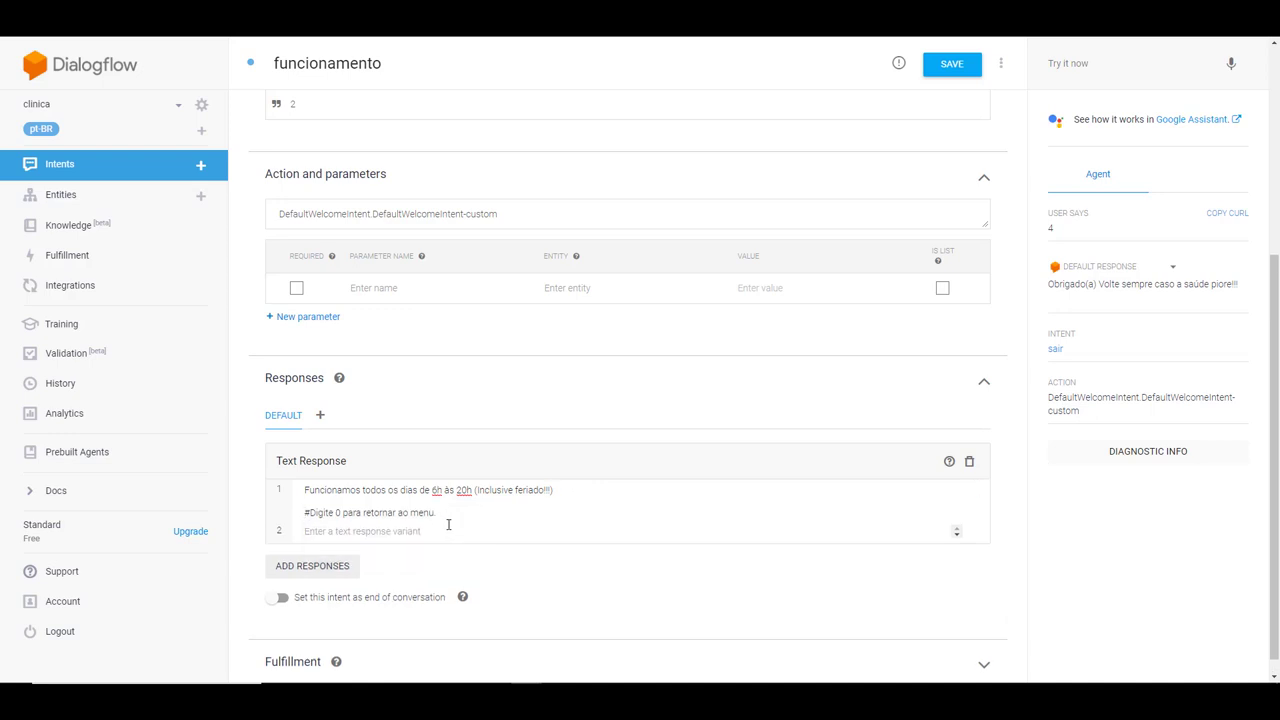
left_click(952, 66)
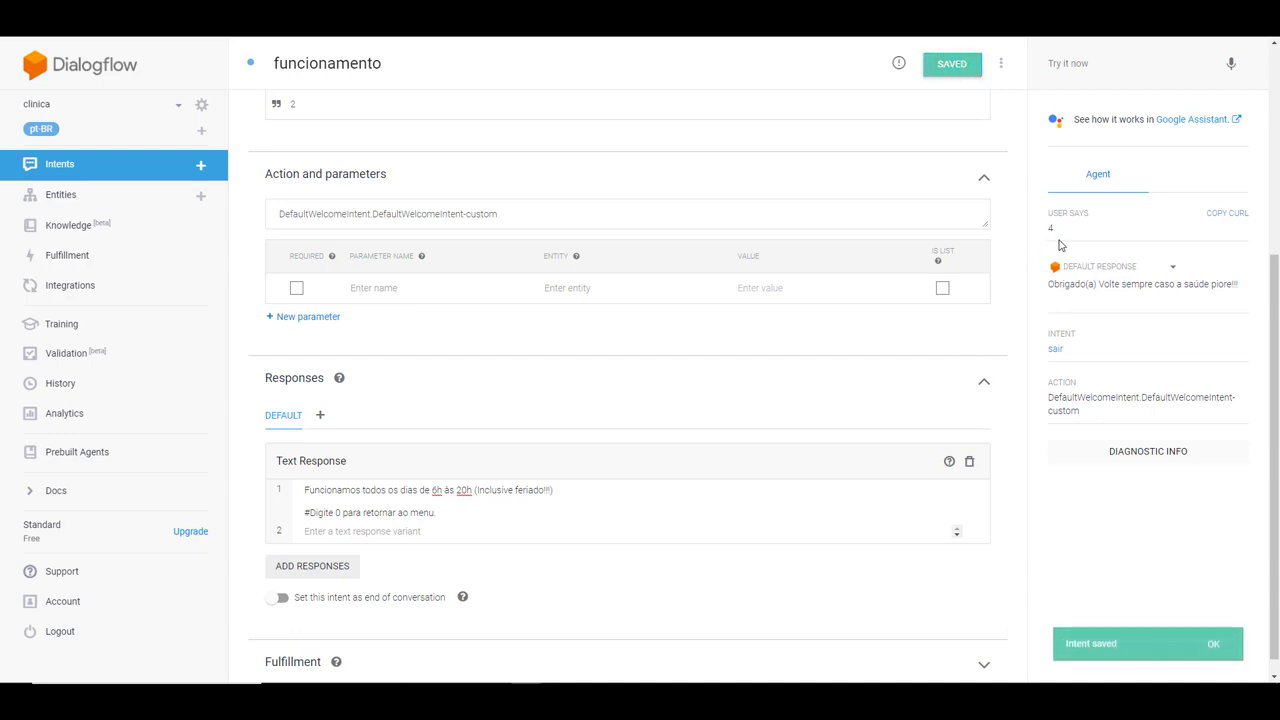
Test the agent with the greeting "oi", menu option "1" and the menu return option "0"
left_click(1068, 65)
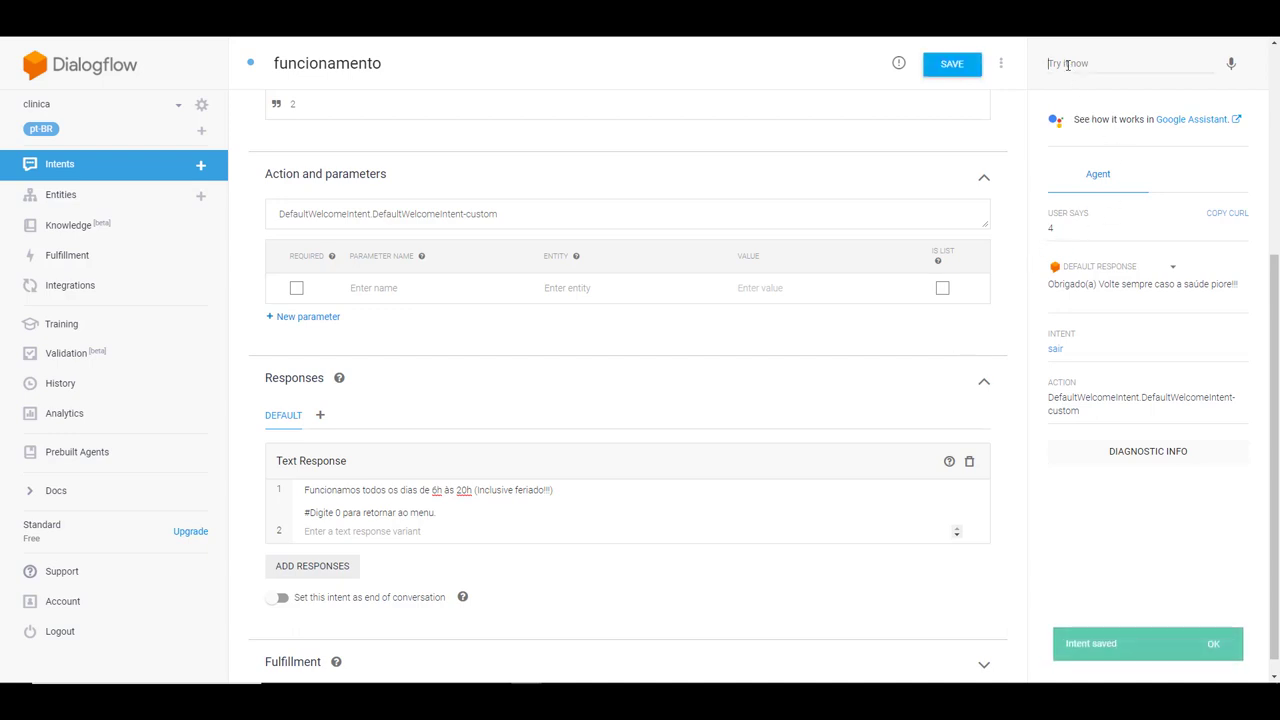
type("oi")
key("Return")
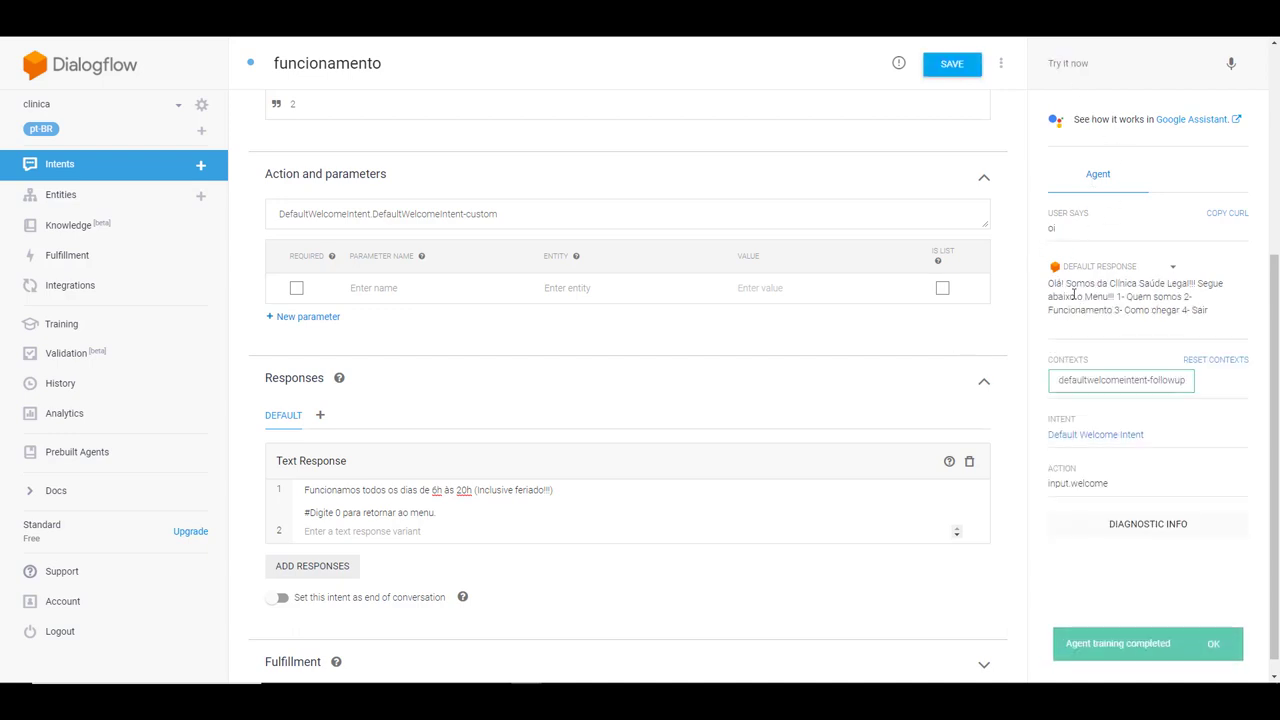
left_click(1056, 58)
type("1")
key("Return")
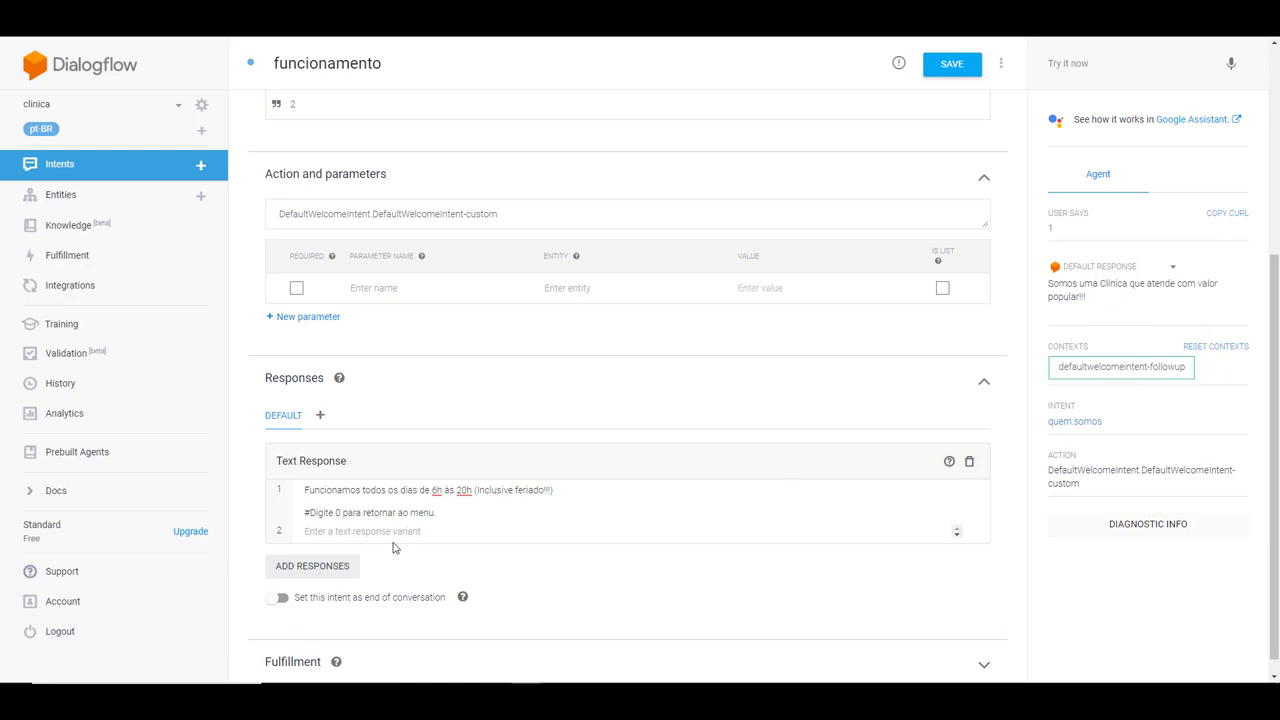
left_click(1053, 64)
type("0")
key("Return")
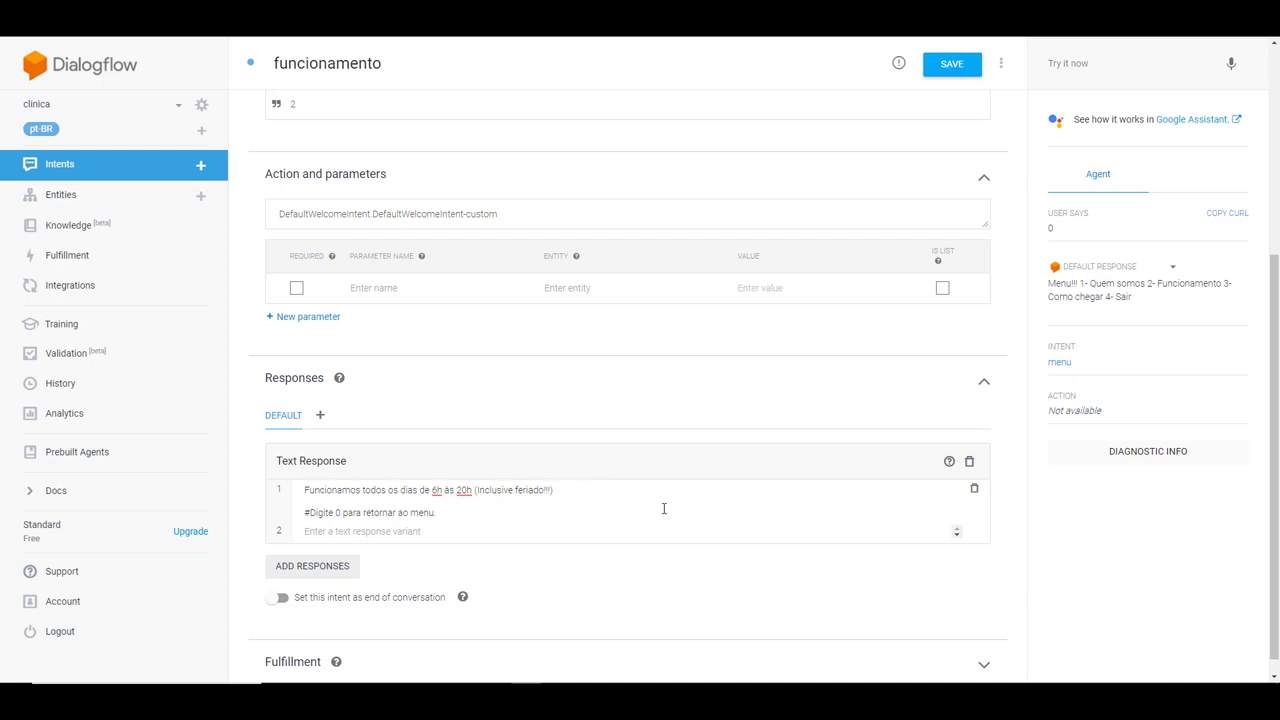
Leave the funcionamento intent and go back to the list of intents
scroll(663, 508, "up", 5)
left_click(60, 166)
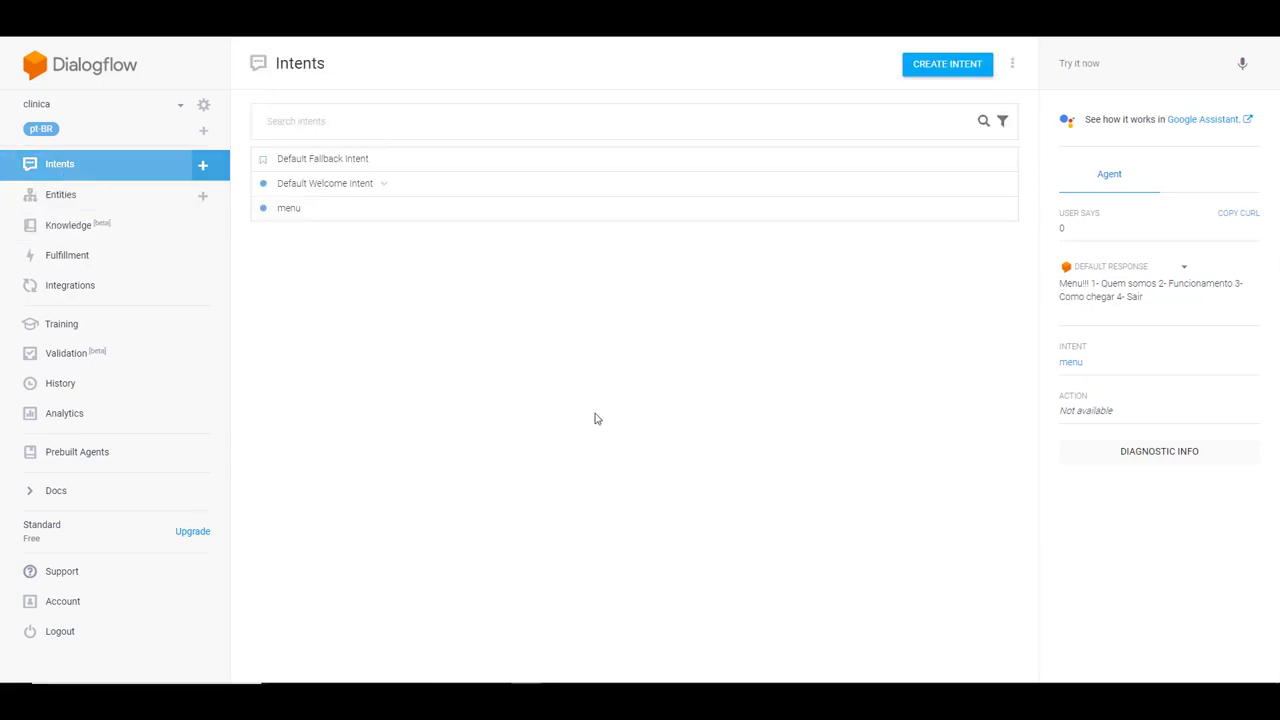